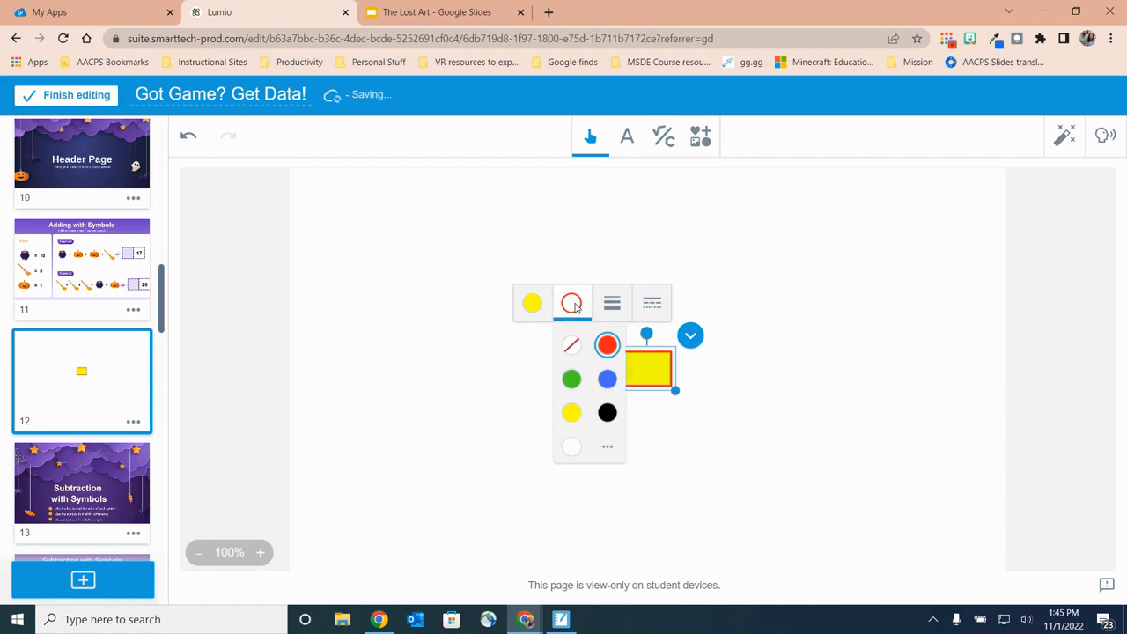
# Give the yellow rectangle's red outline the fourth-thinnest line weight and a dotted style, and enlarge the rectangle to several times its size.
pyautogui.click(608, 447)
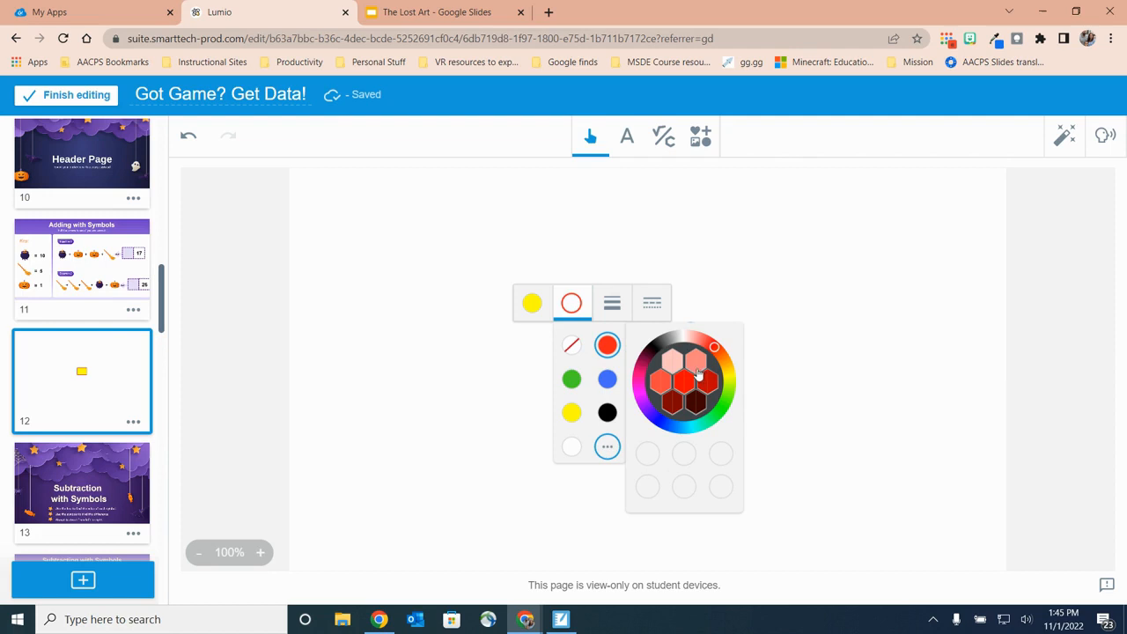
pyautogui.click(611, 306)
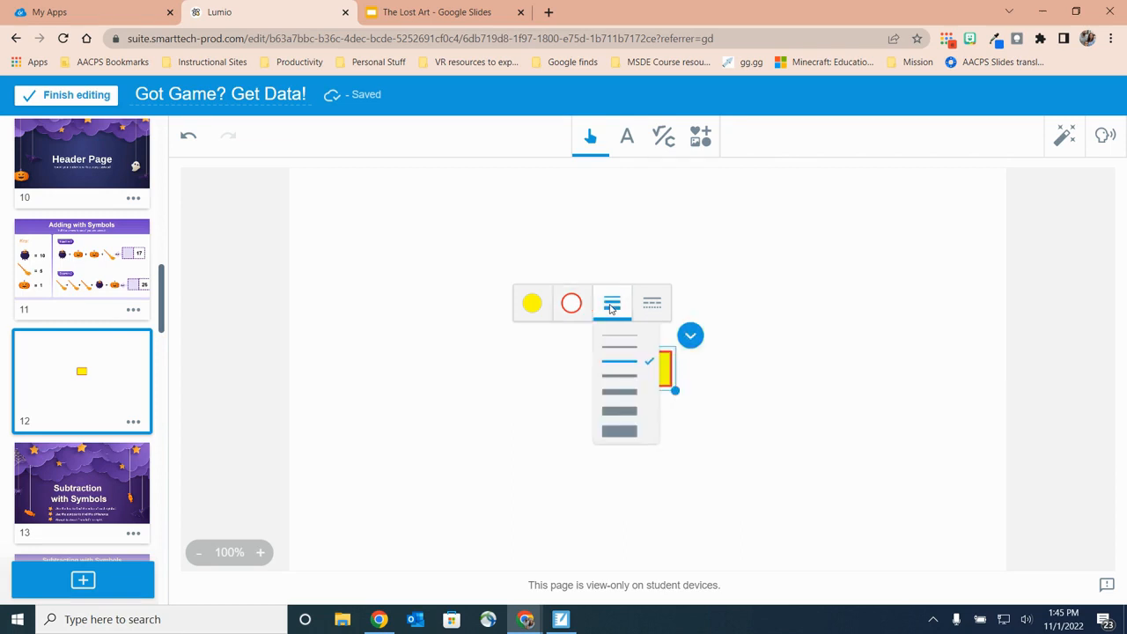
pyautogui.click(617, 377)
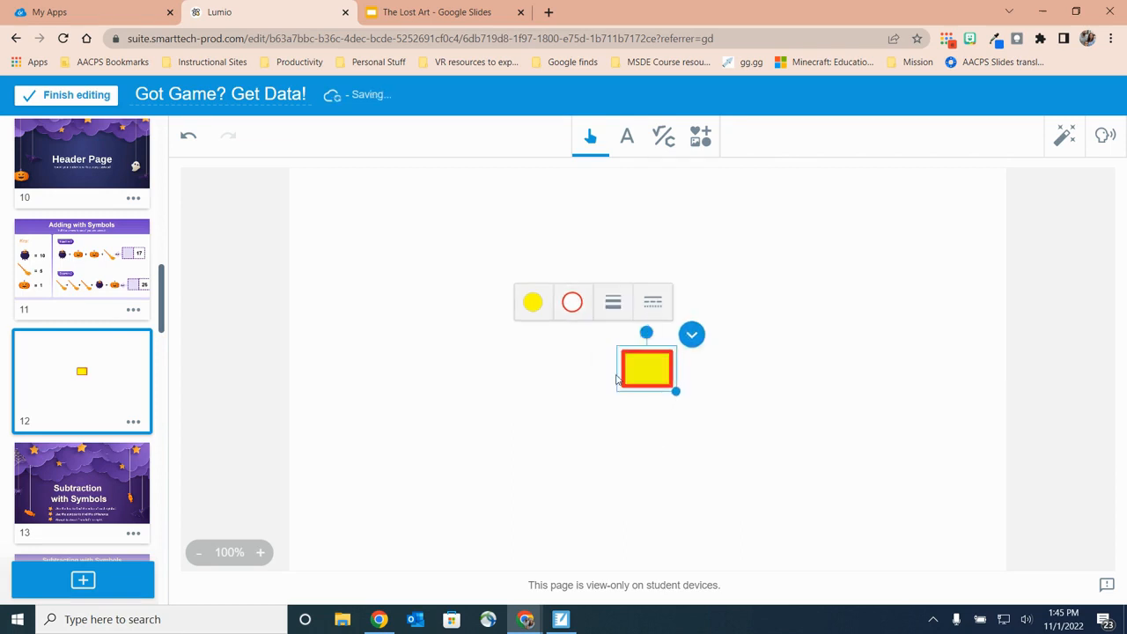
pyautogui.click(651, 313)
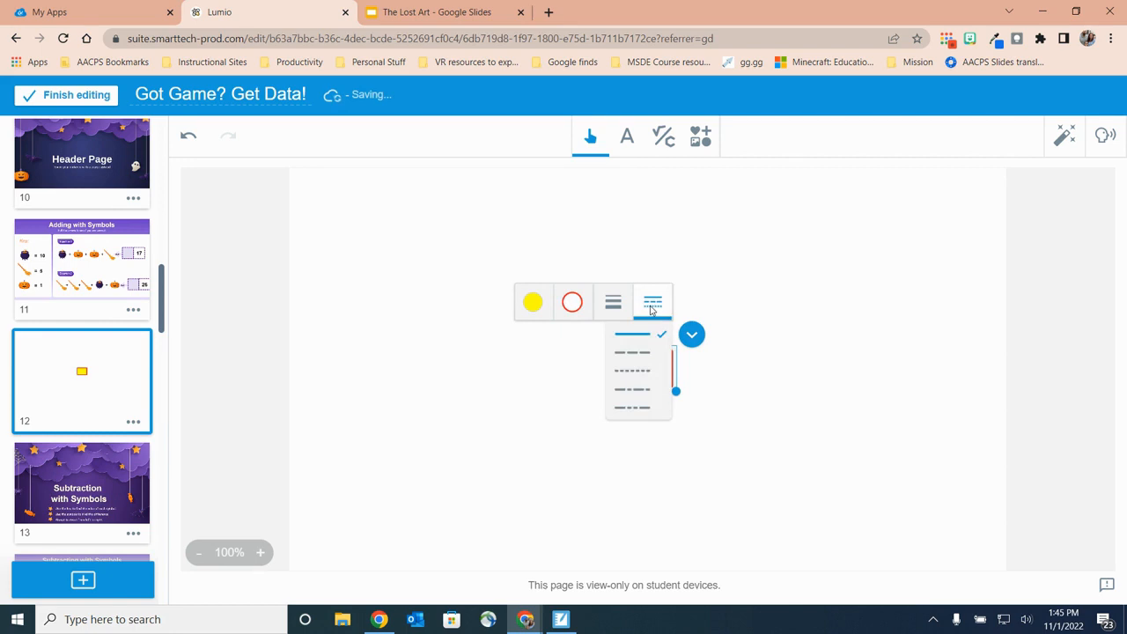
pyautogui.click(633, 371)
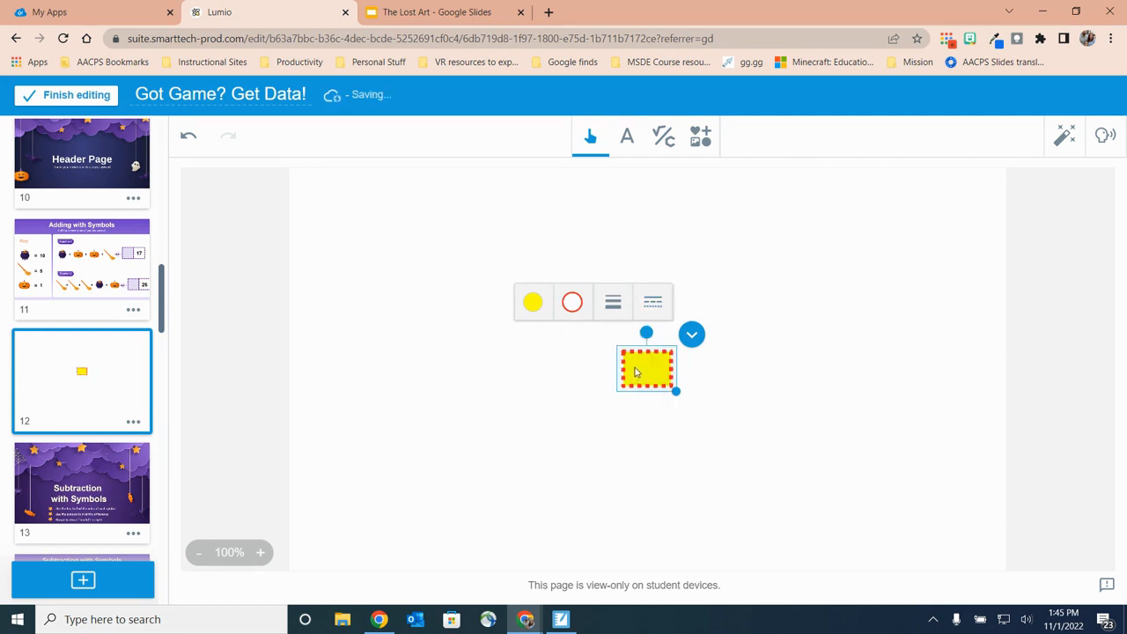
pyautogui.moveTo(675, 393); pyautogui.dragTo(868, 480)
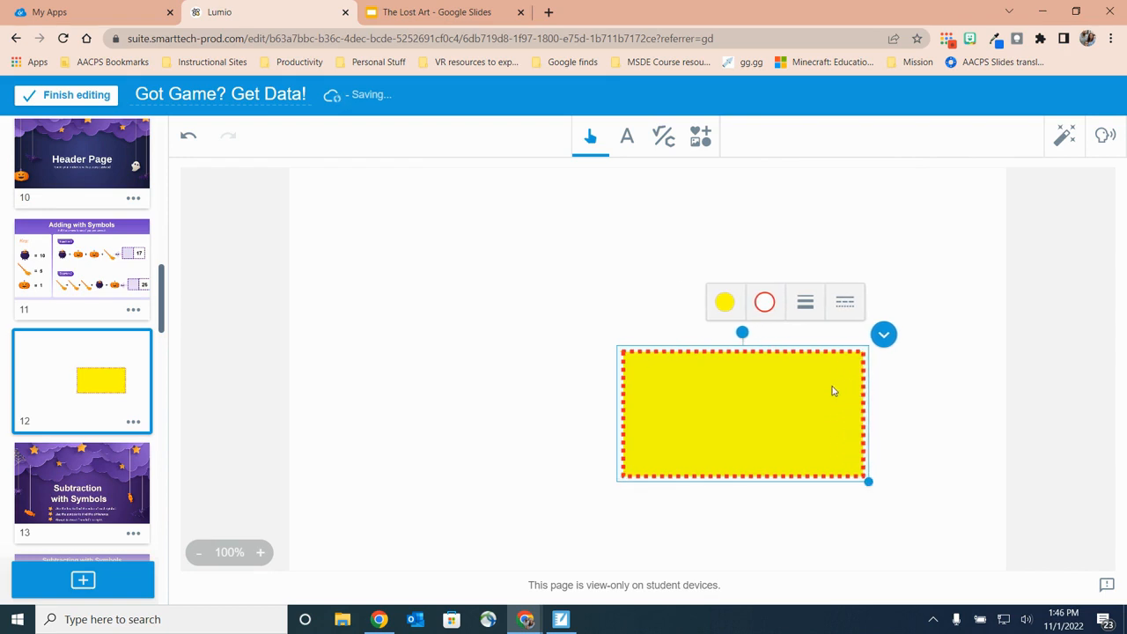
# Add a block arrow shape to the page and place it in the empty area to the left of the yellow rectangle.
pyautogui.click(702, 139)
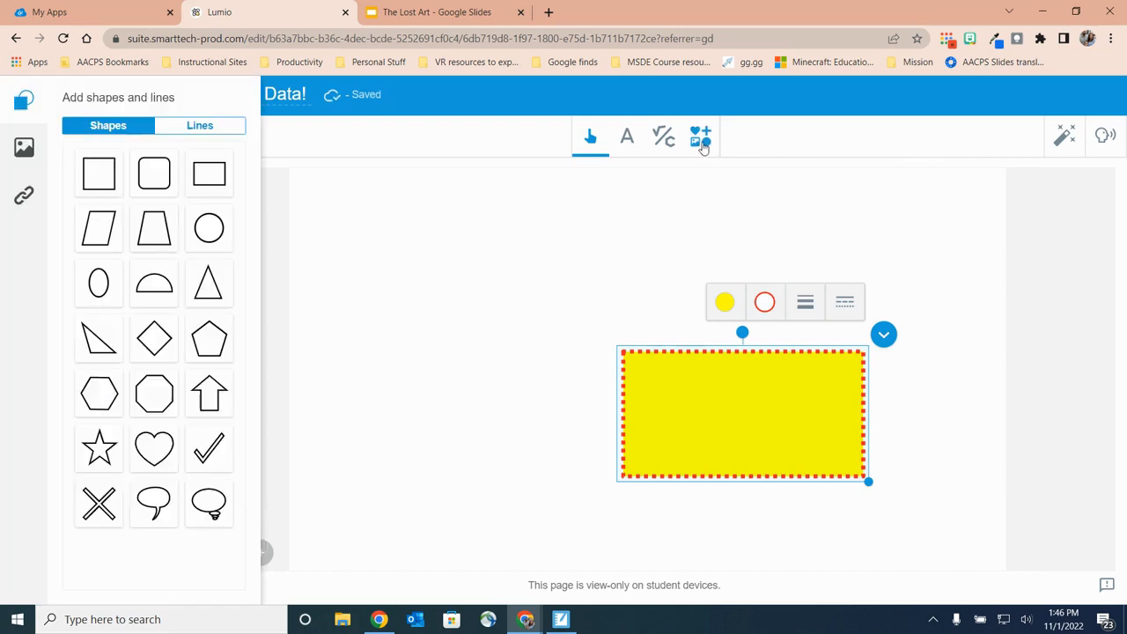
pyautogui.click(209, 403)
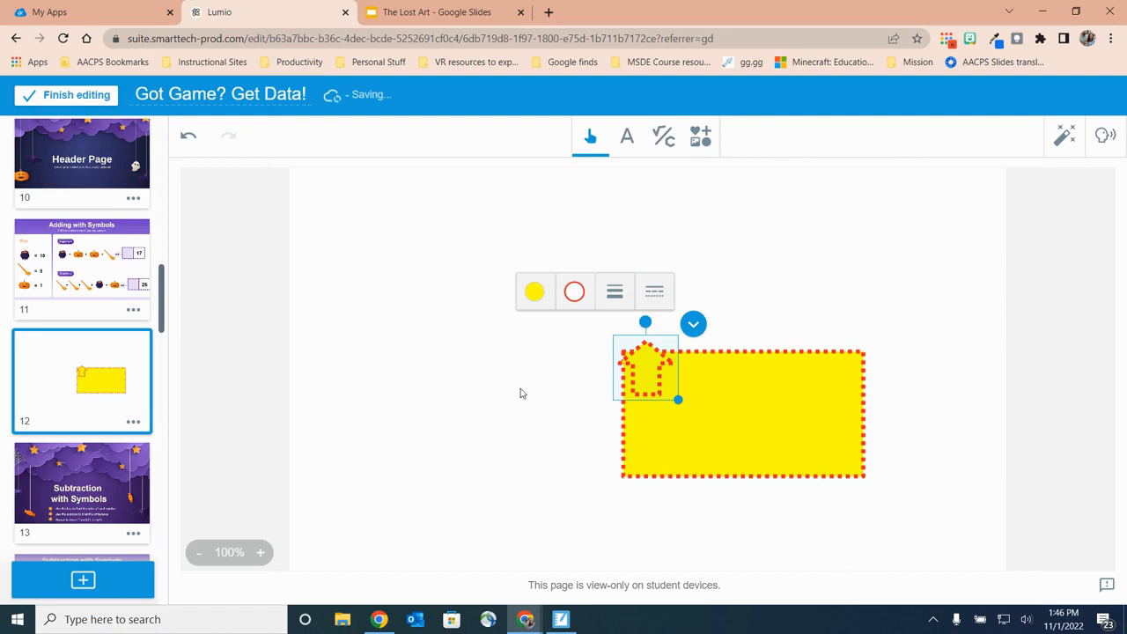
pyautogui.moveTo(648, 348); pyautogui.dragTo(496, 359)
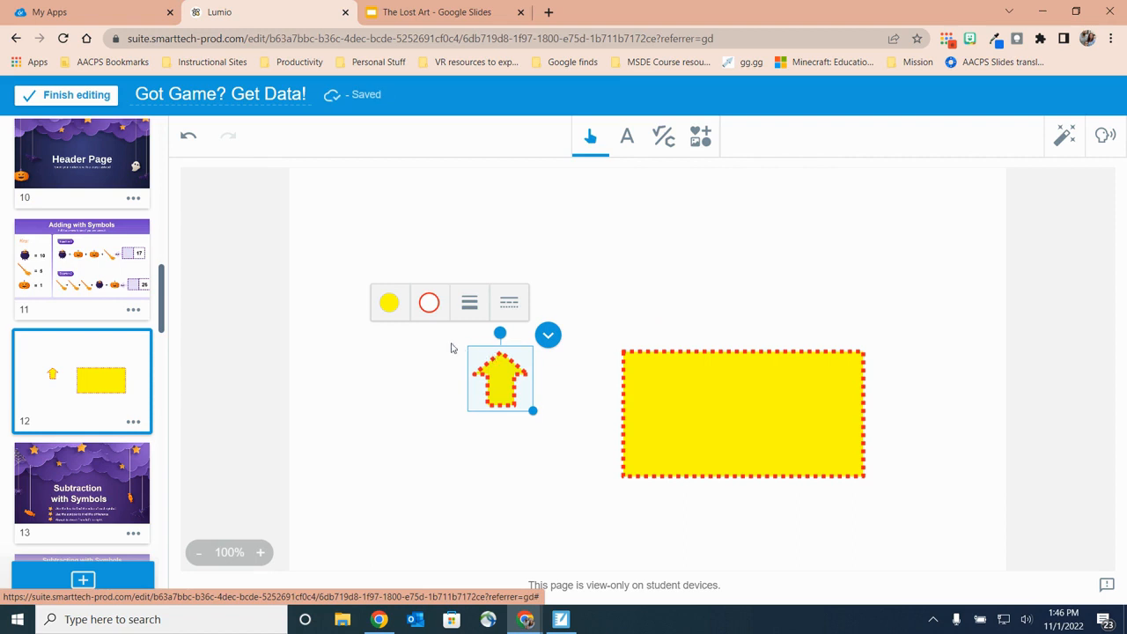
# Format the arrow with a red fill and a thicker yellow outline.
pyautogui.click(391, 306)
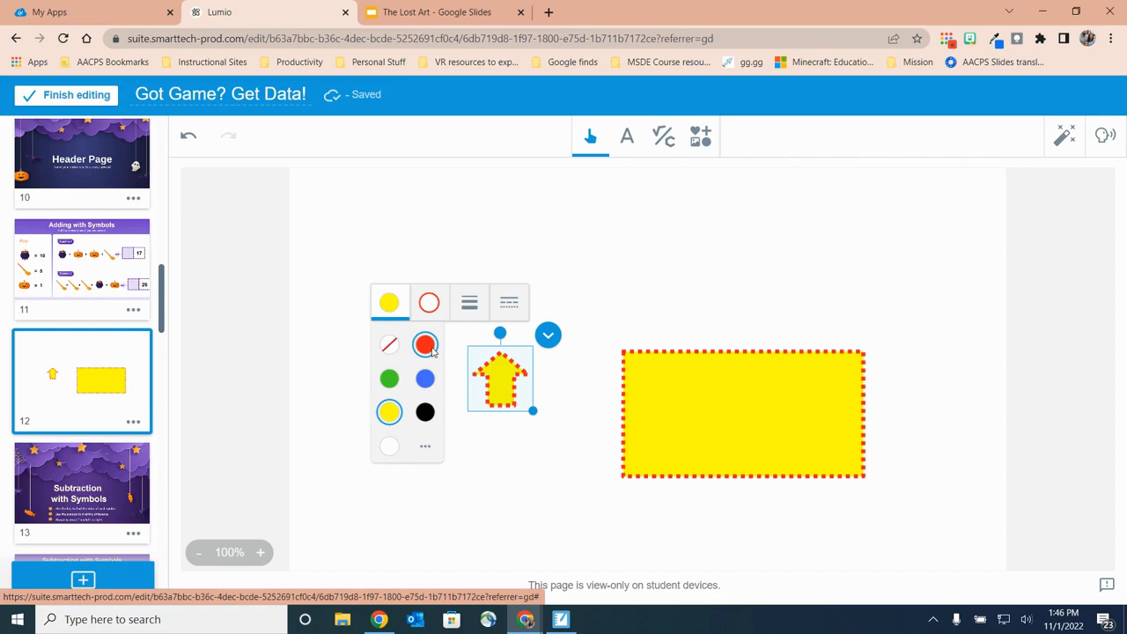
pyautogui.click(425, 345)
pyautogui.click(434, 316)
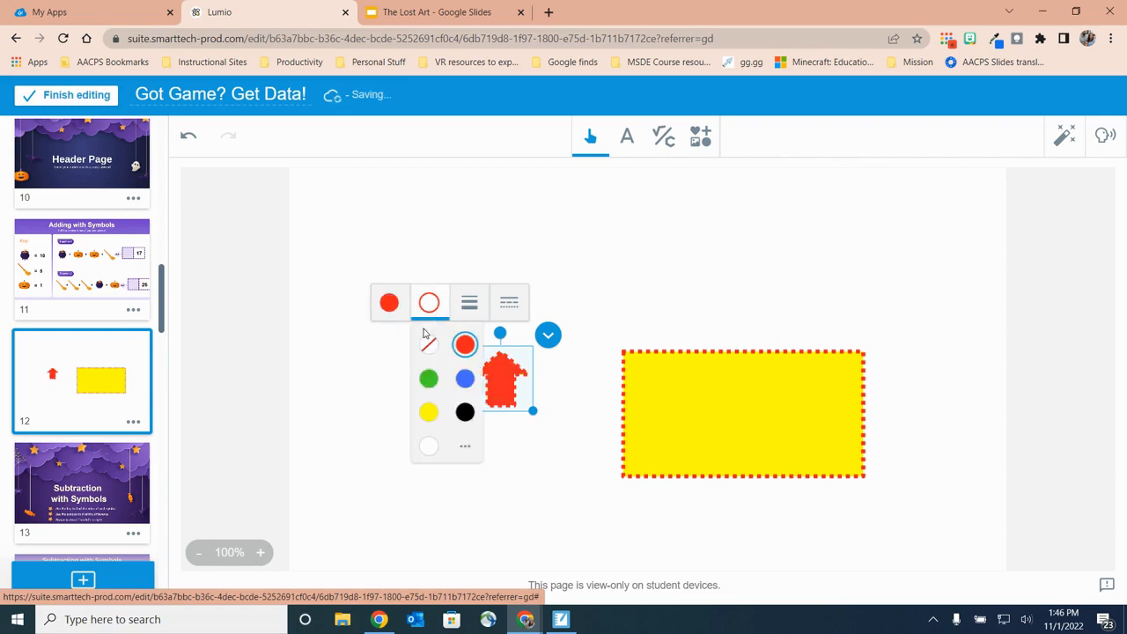
pyautogui.click(432, 411)
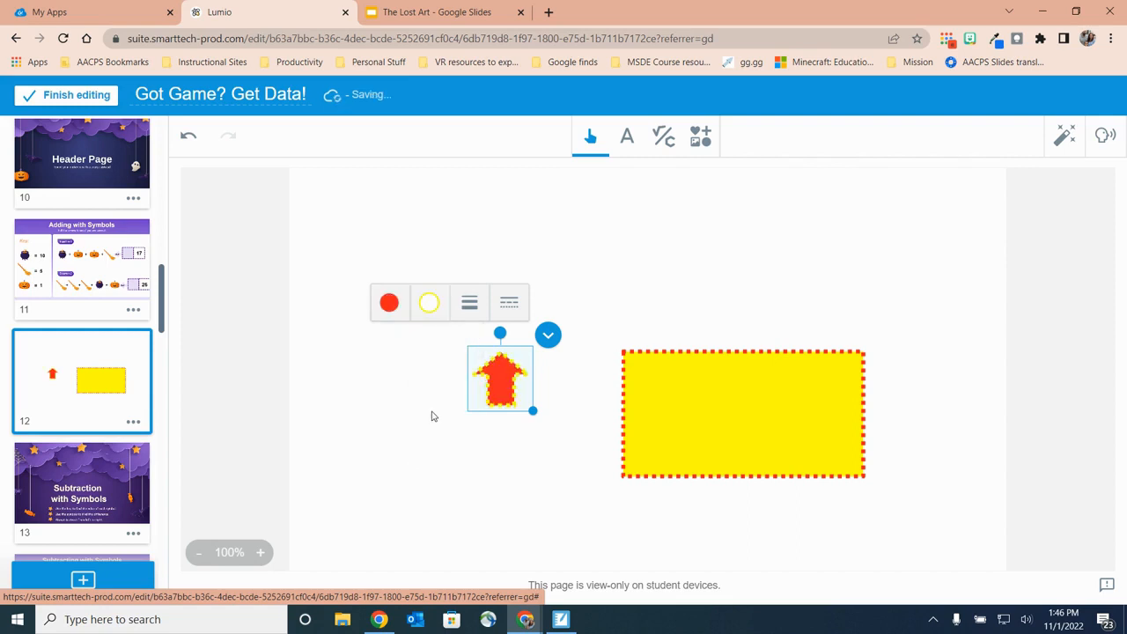
pyautogui.click(471, 308)
pyautogui.click(480, 393)
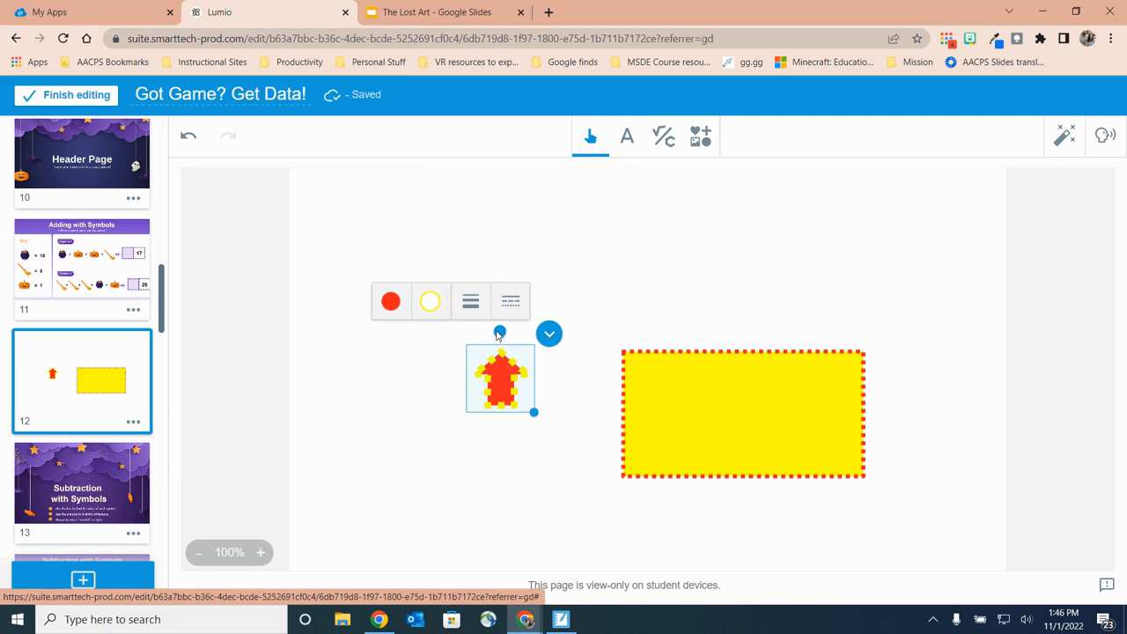
# Rotate the arrow to point left, lengthen it, and attach its tail to the yellow rectangle's left edge.
pyautogui.moveTo(499, 332); pyautogui.dragTo(570, 414)
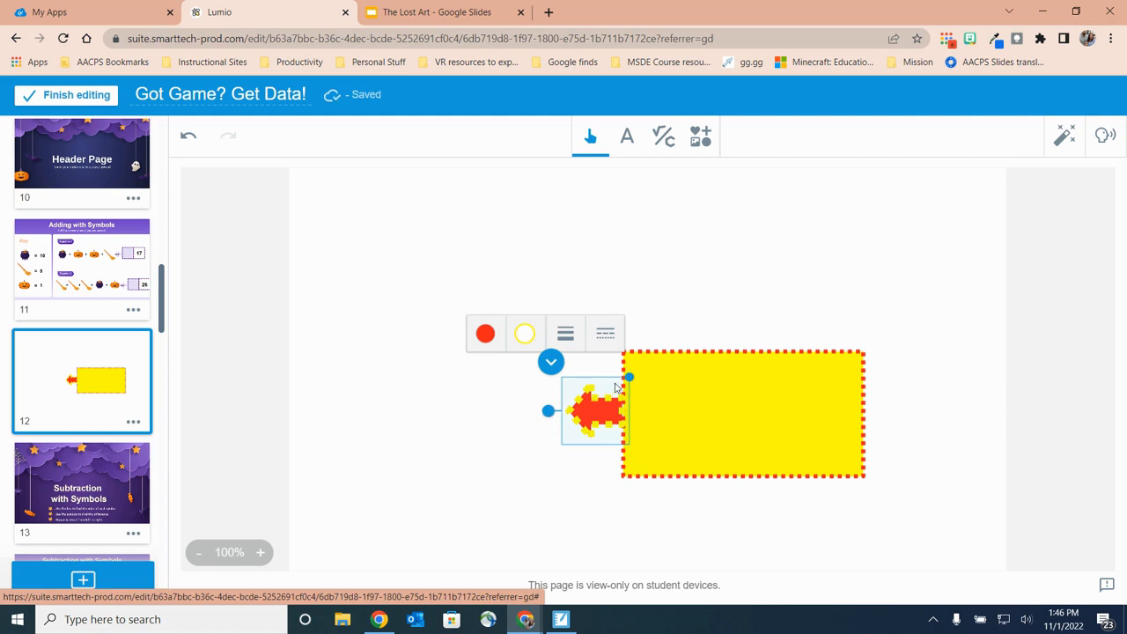
pyautogui.moveTo(630, 381); pyautogui.dragTo(649, 357)
pyautogui.moveTo(691, 406); pyautogui.dragTo(688, 370)
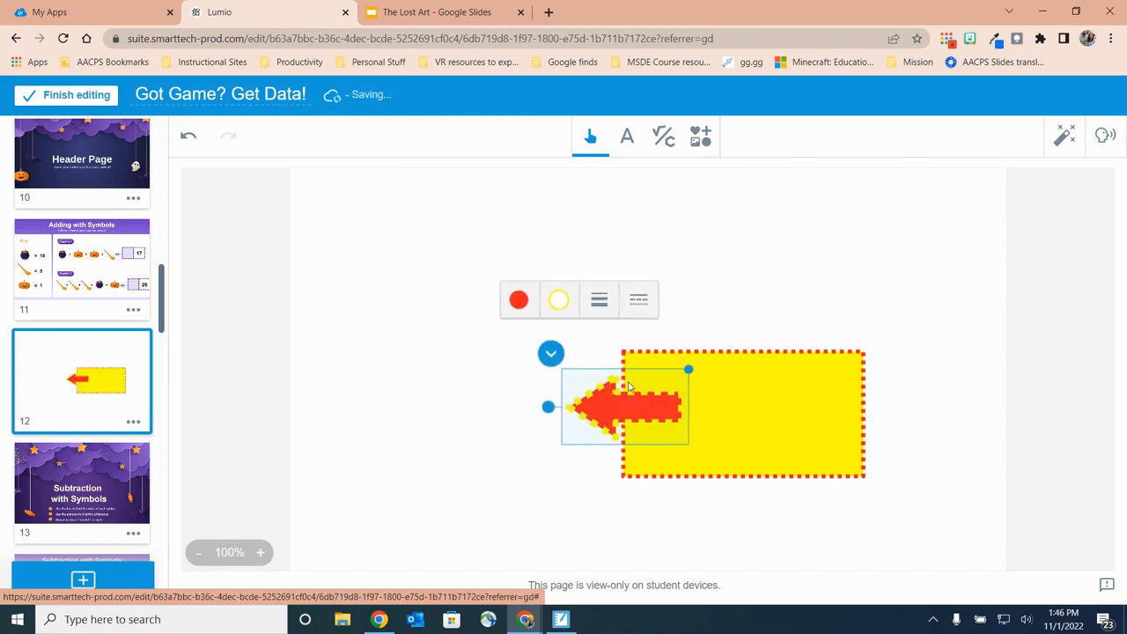
pyautogui.moveTo(600, 412); pyautogui.dragTo(542, 419)
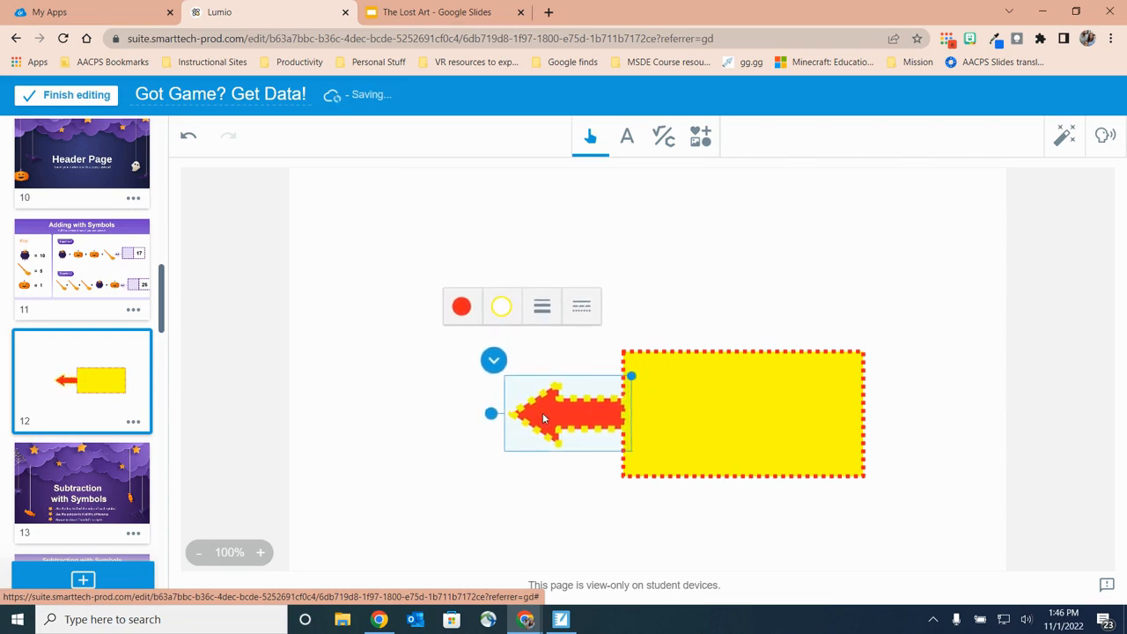
# Add the text "Answer goes here" at size 18 on the yellow rectangle and narrow its text box to fit inside.
pyautogui.click(626, 138)
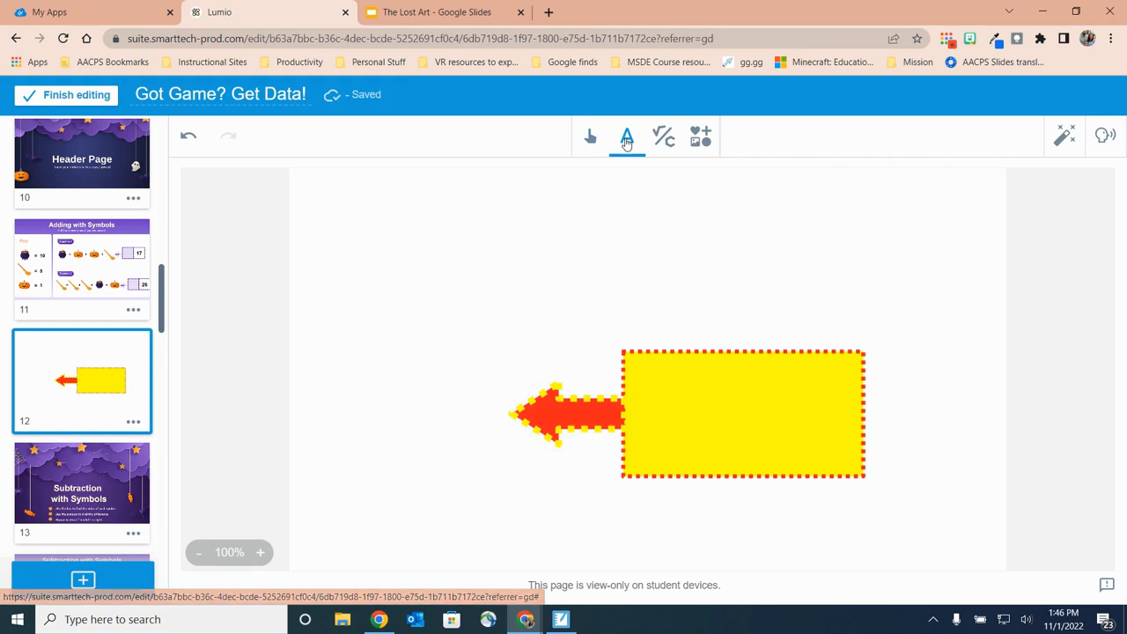
pyautogui.click(635, 375)
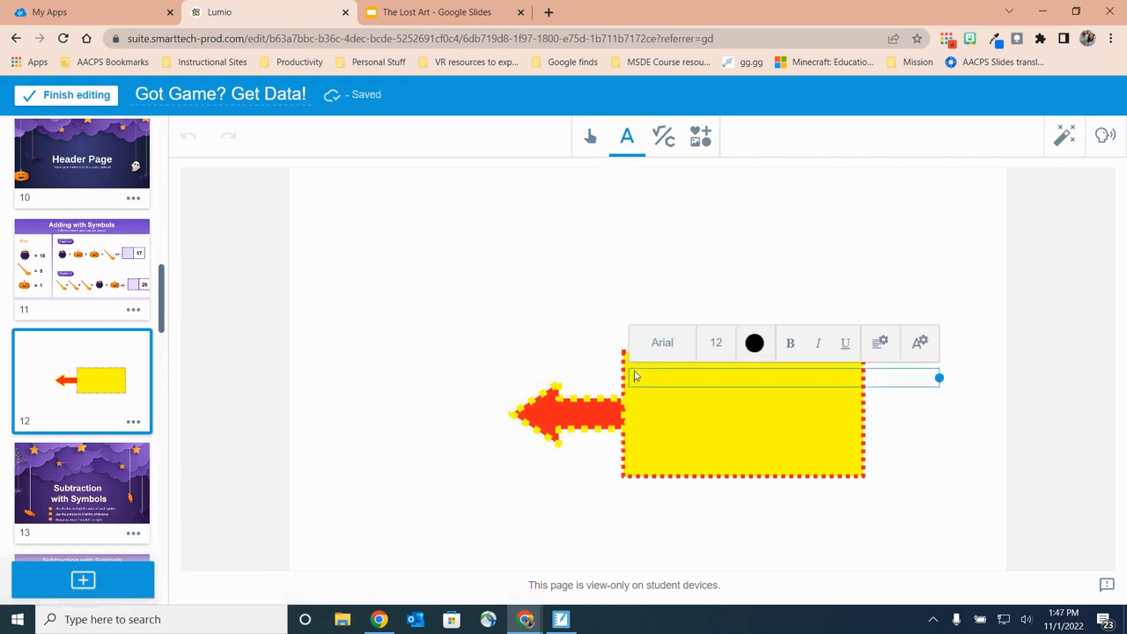
pyautogui.write('Answer goes here')
pyautogui.moveTo(706, 378); pyautogui.dragTo(636, 388)
pyautogui.click(716, 344)
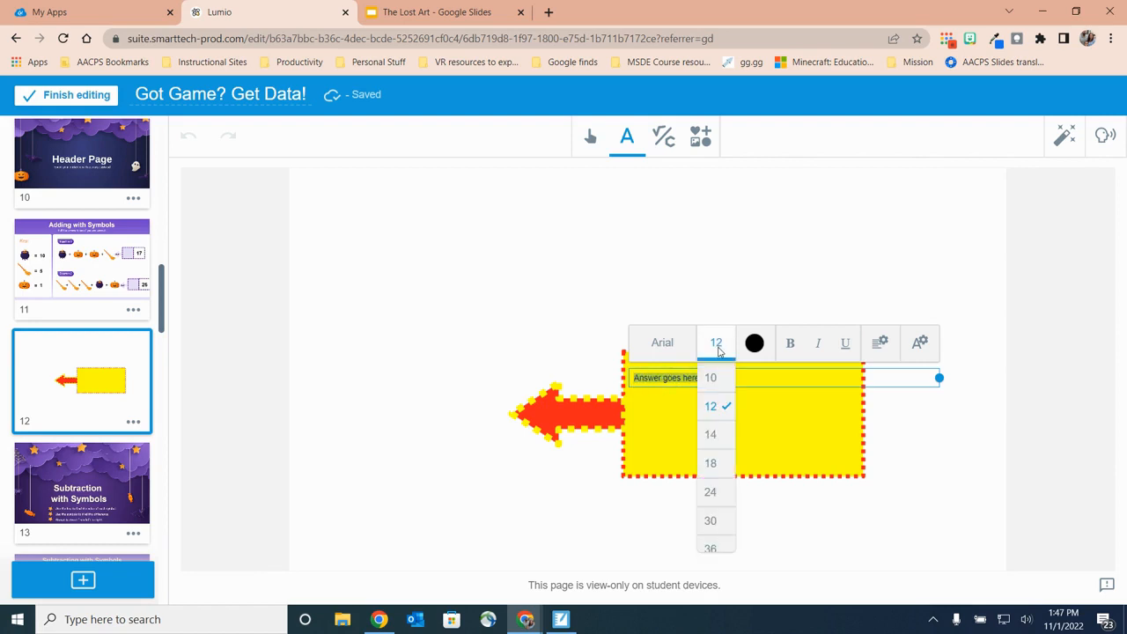
pyautogui.click(719, 464)
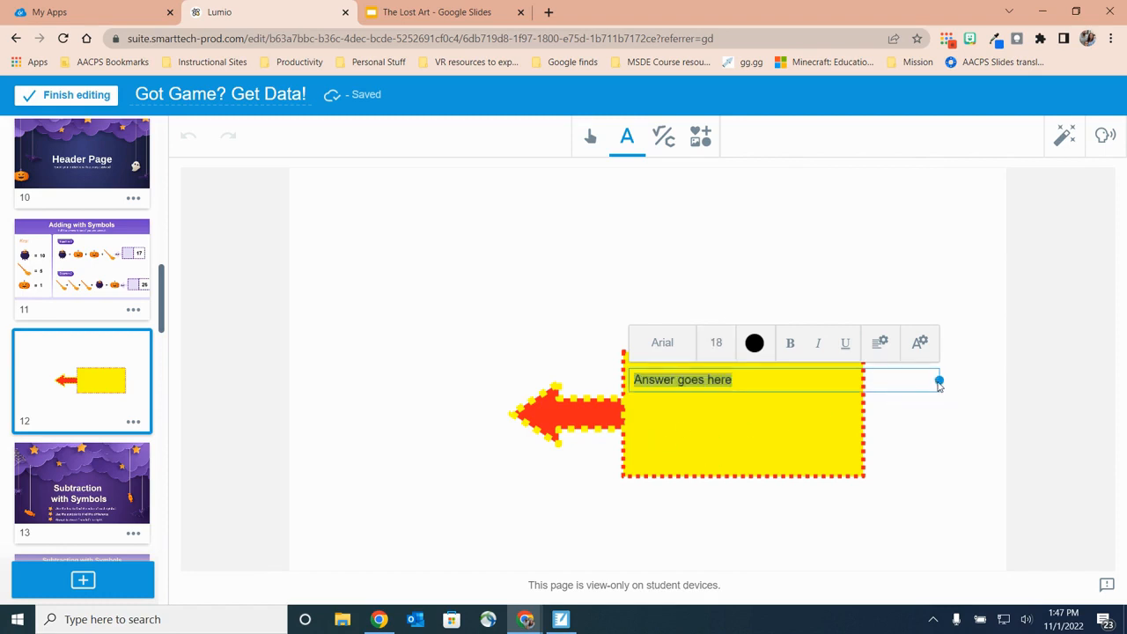
pyautogui.moveTo(939, 381); pyautogui.dragTo(855, 404)
pyautogui.click(628, 138)
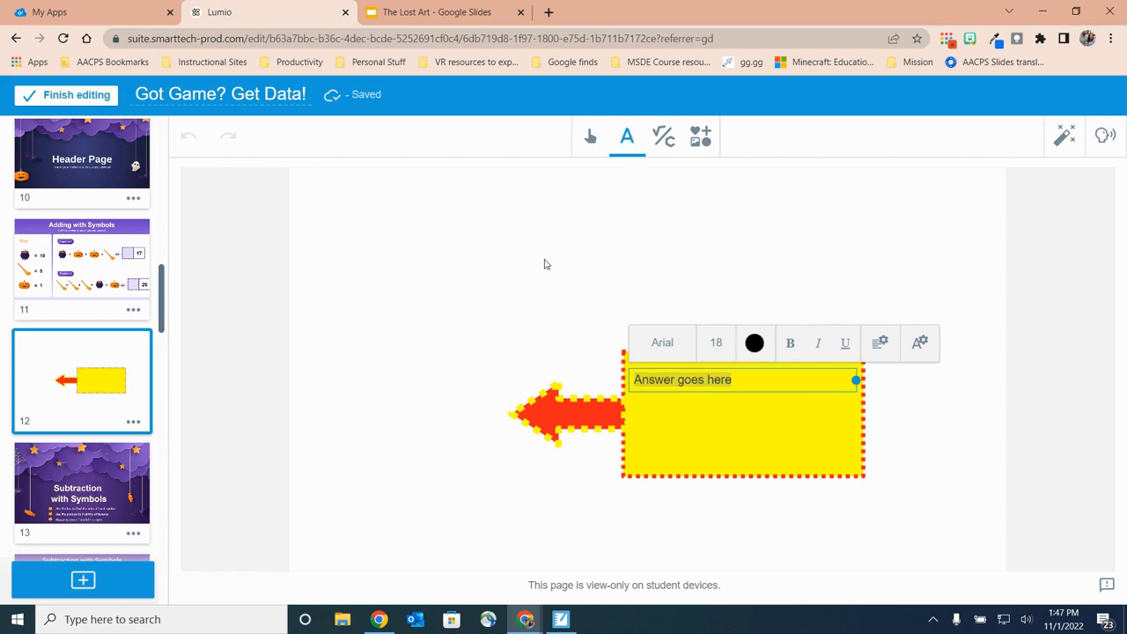
pyautogui.click(455, 264)
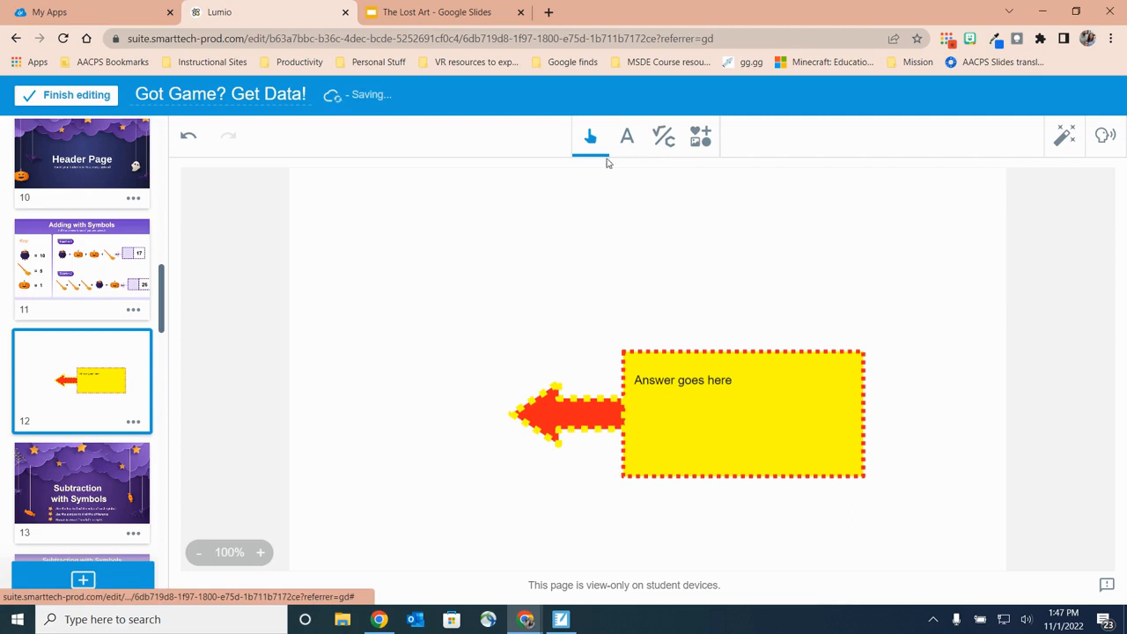
# Add the text "Pull", narrow its text box, and place it on the head of the red arrow.
pyautogui.click(626, 137)
pyautogui.click(458, 259)
pyautogui.write('Pull')
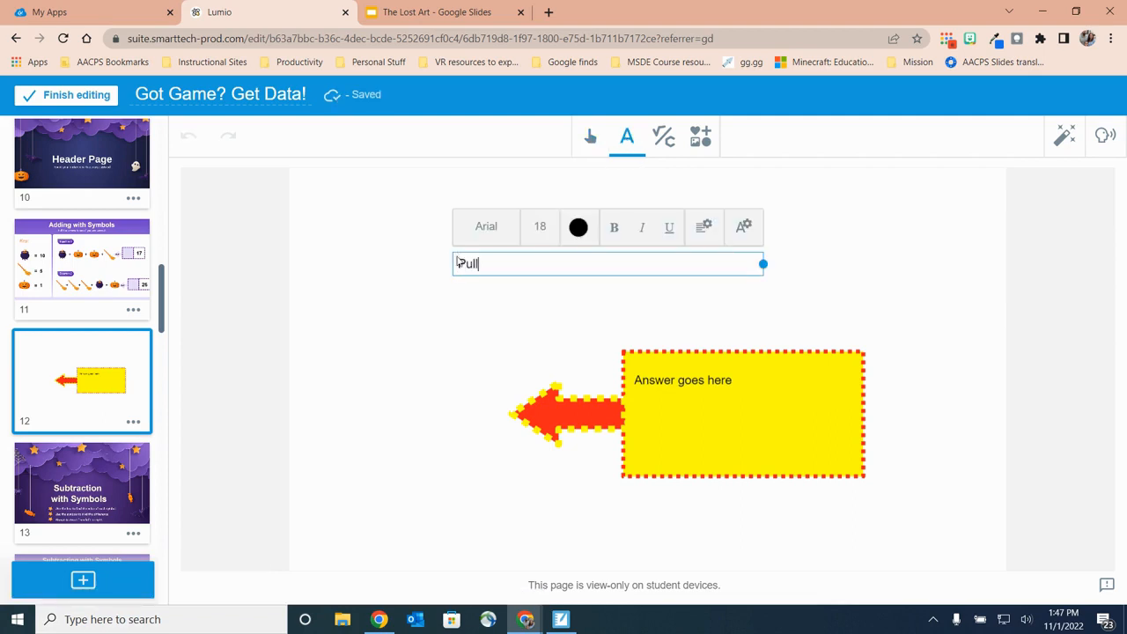
pyautogui.moveTo(762, 268); pyautogui.dragTo(533, 264)
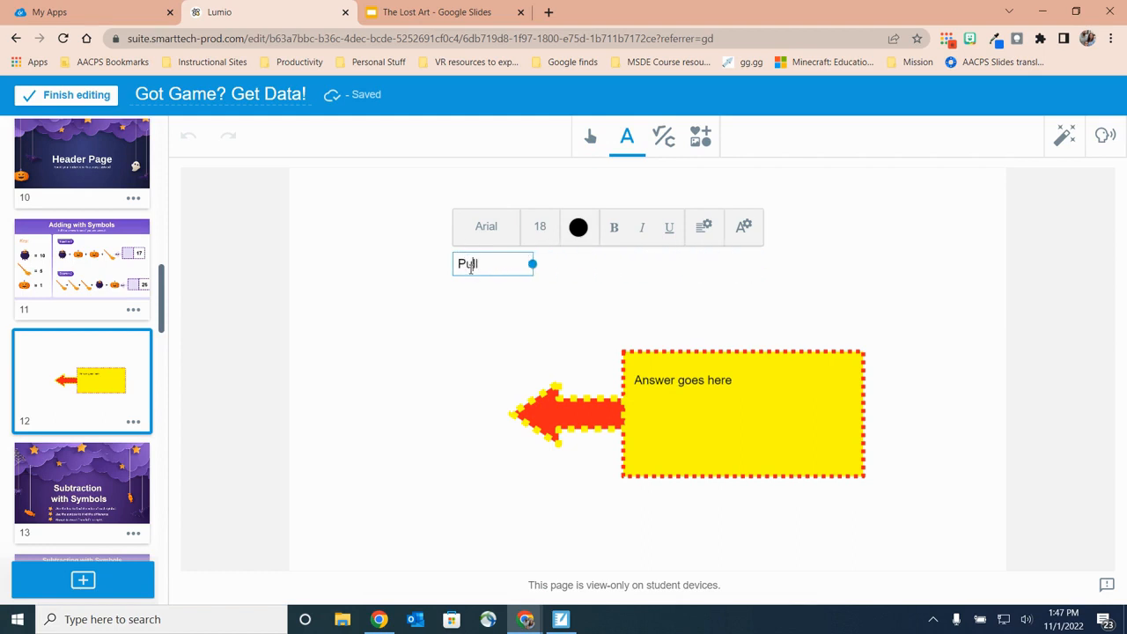
pyautogui.click(448, 299)
pyautogui.moveTo(469, 266); pyautogui.dragTo(564, 420)
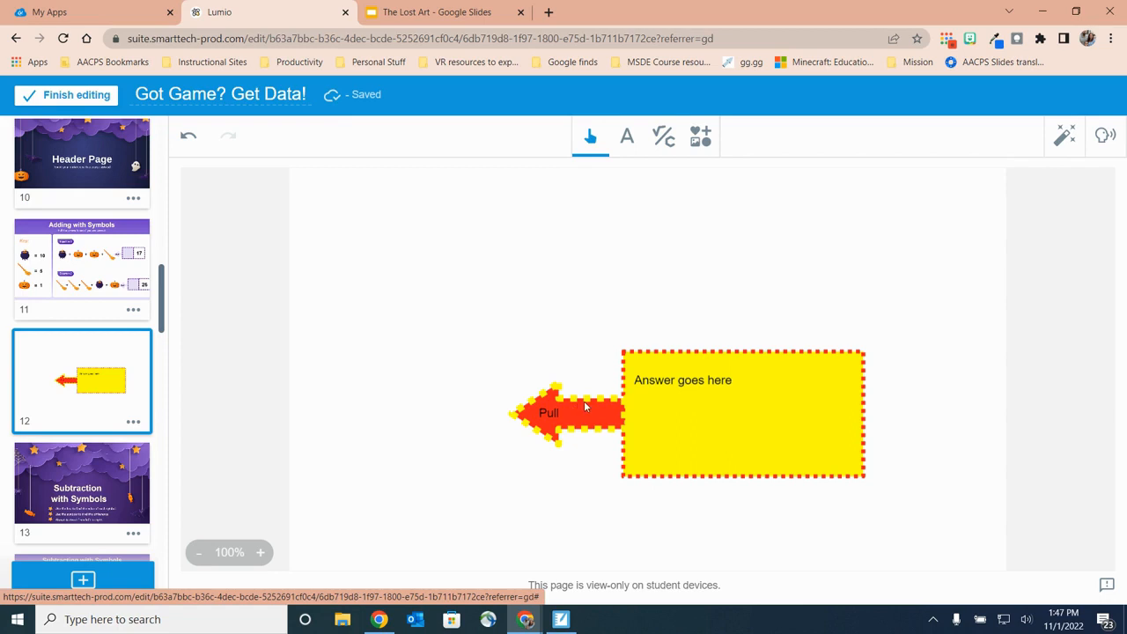
pyautogui.moveTo(587, 403)
pyautogui.mouseDown()
pyautogui.moveTo(468, 405)
pyautogui.moveTo(586, 402)
pyautogui.mouseUp()
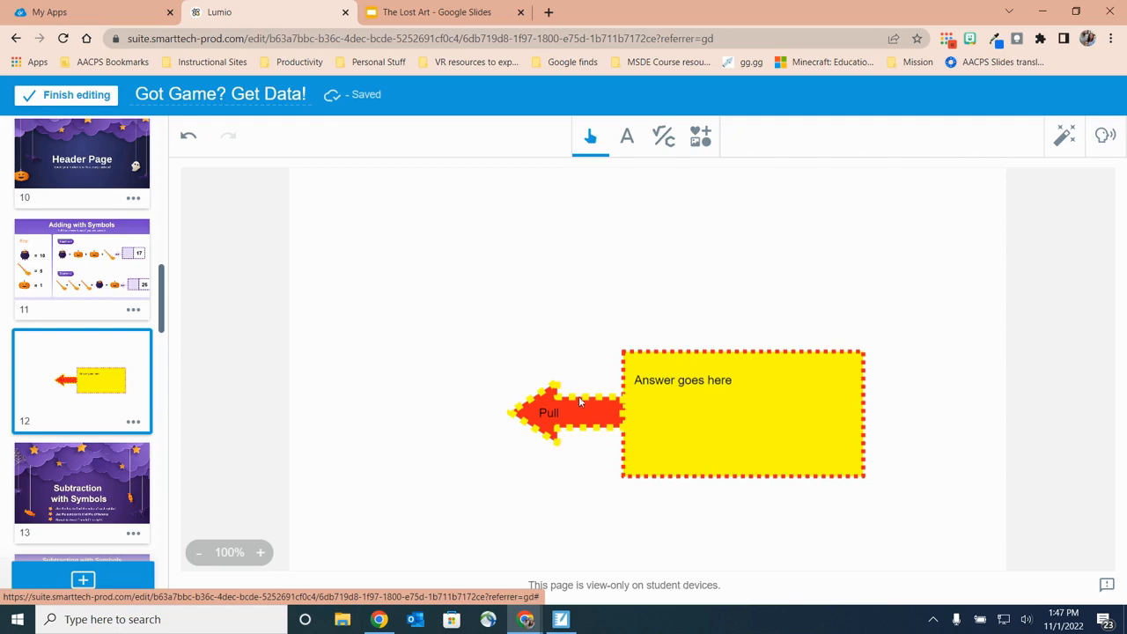
# Group the arrow, the "Pull" text, the "Answer goes here" text and the yellow rectangle.
pyautogui.click(580, 403)
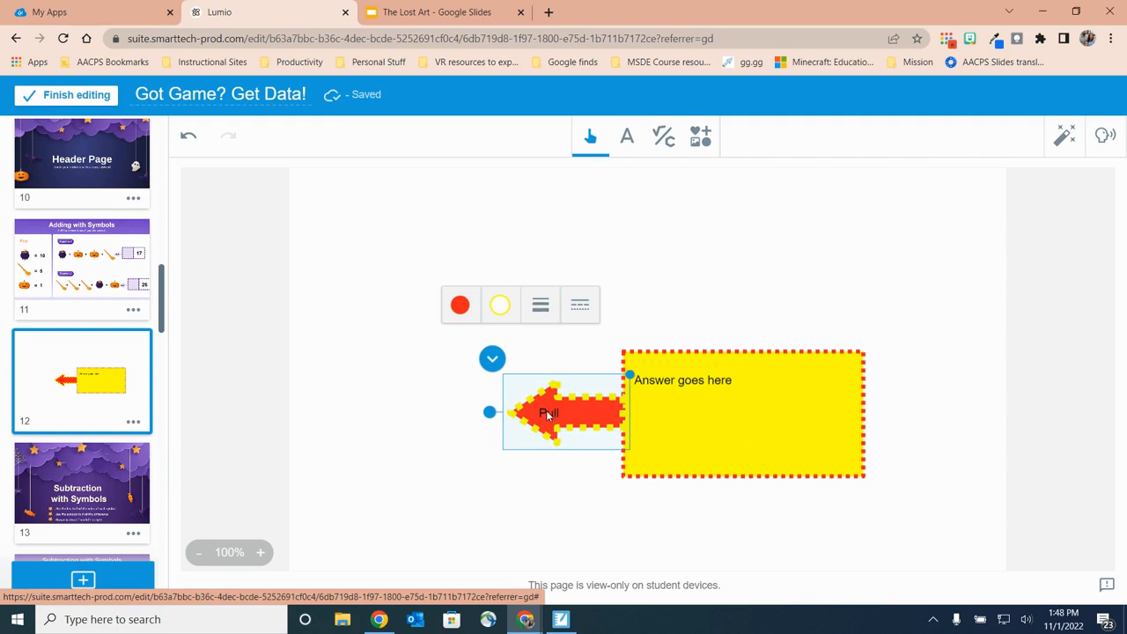
pyautogui.click(548, 416)
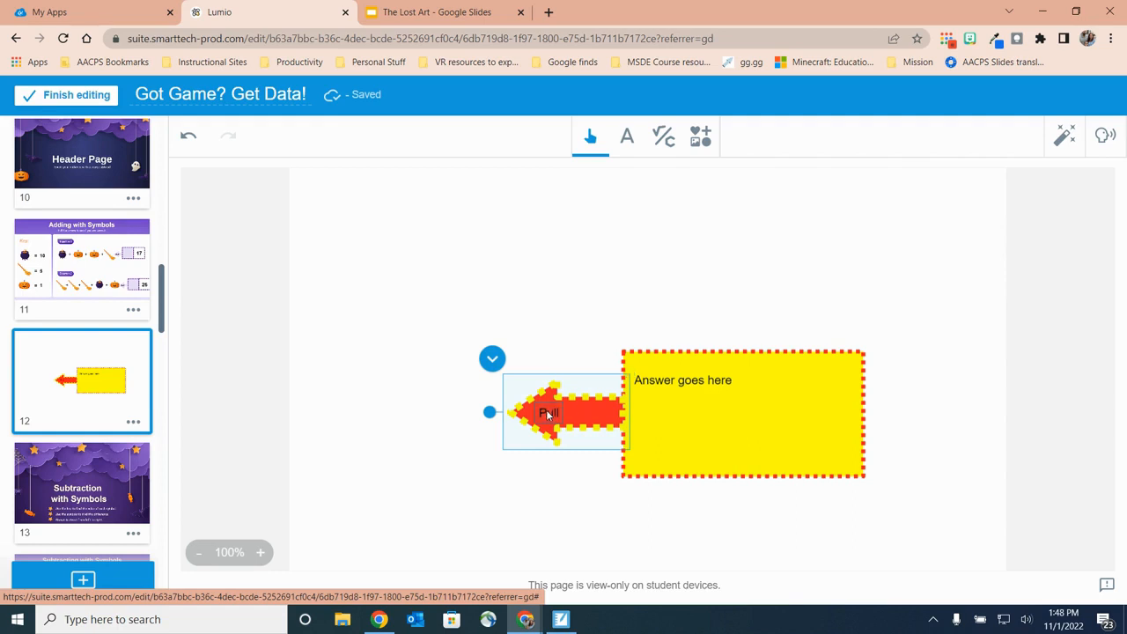
pyautogui.click(660, 387)
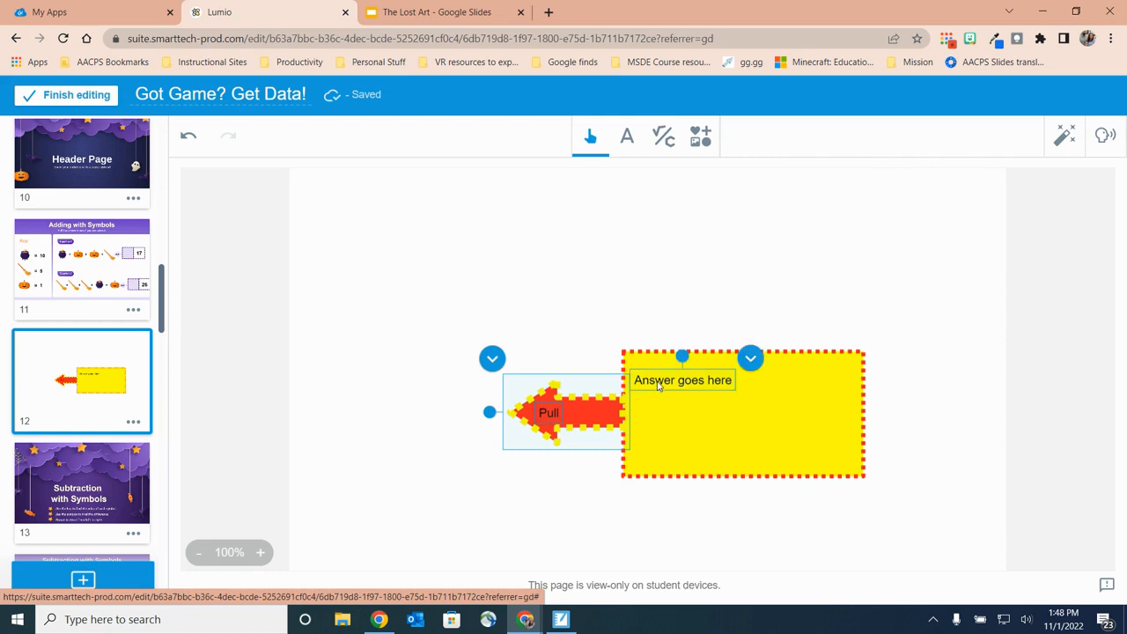
pyautogui.click(801, 364)
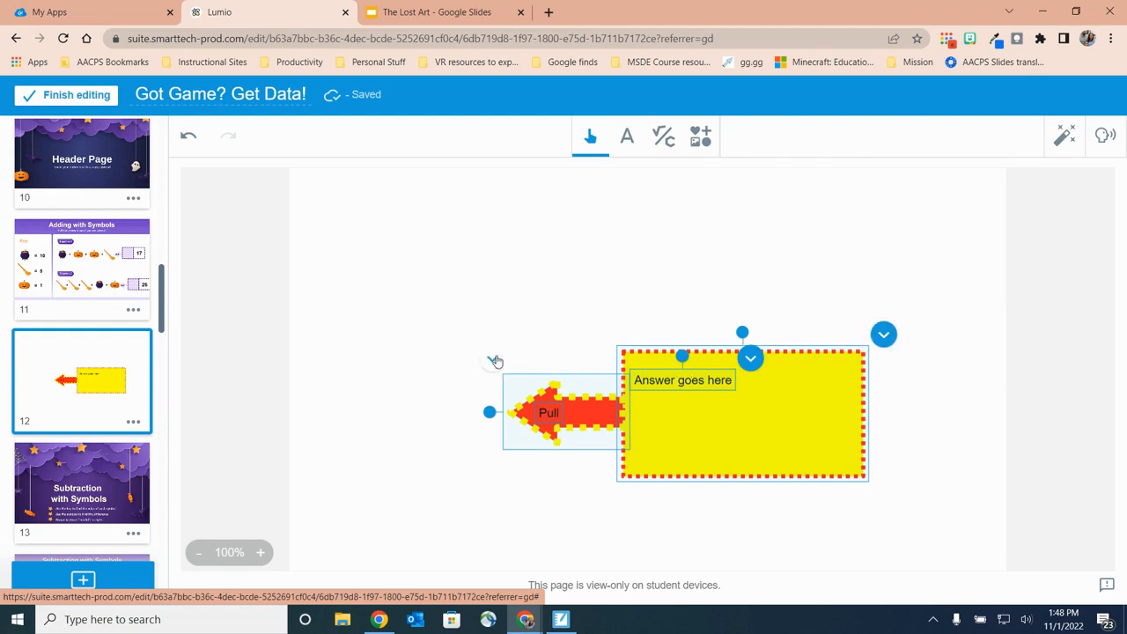
pyautogui.click(751, 363)
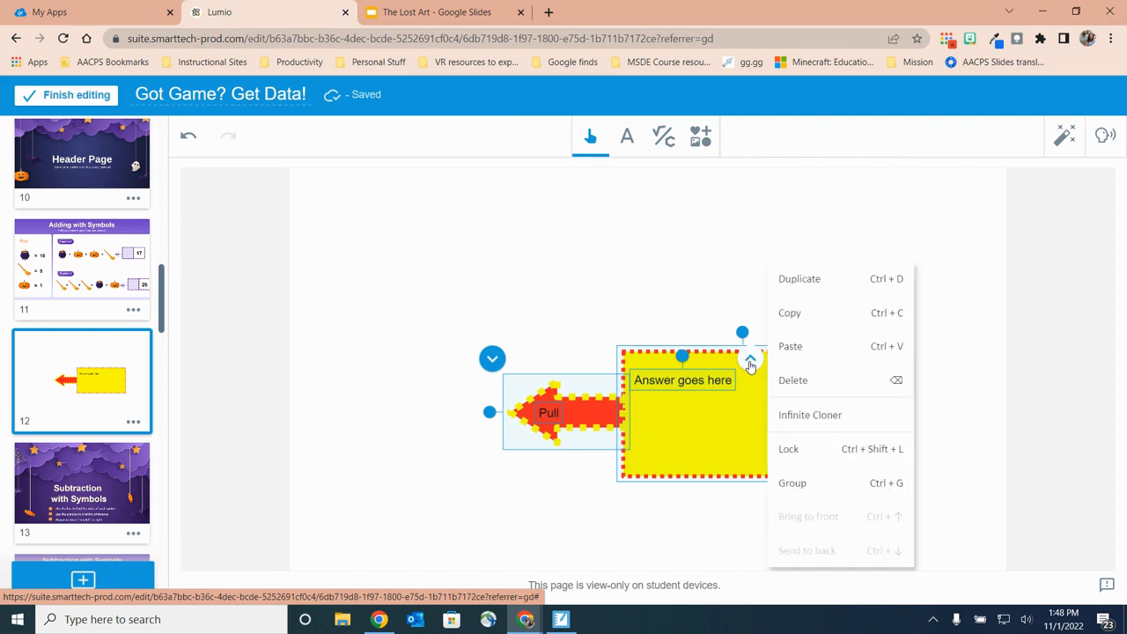
pyautogui.click(793, 484)
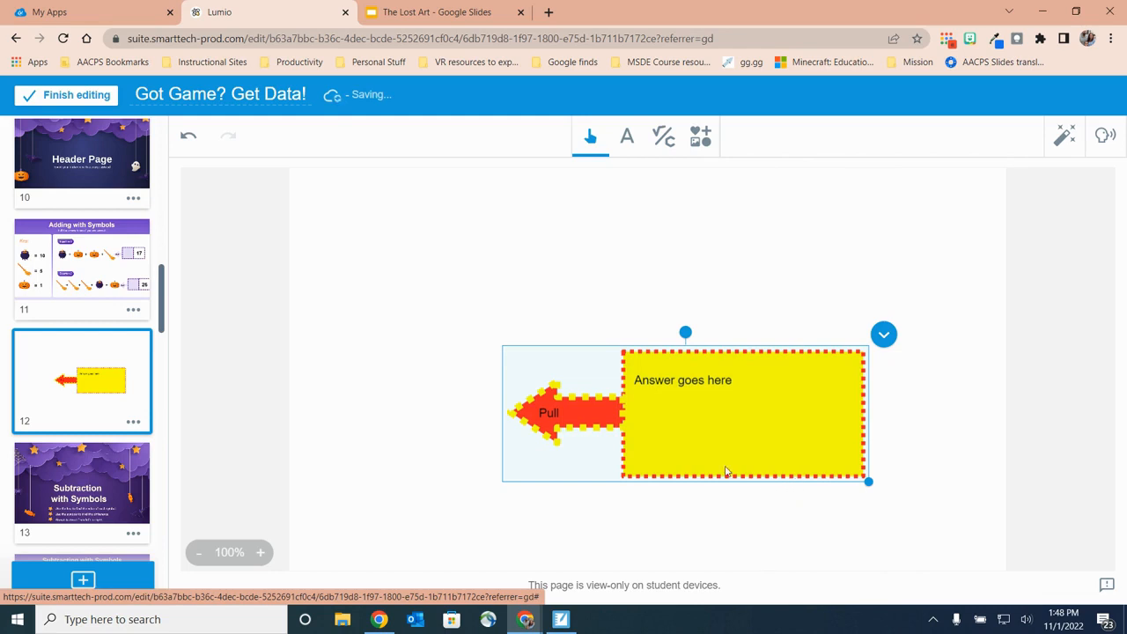
# Move the grouped pull tab past the page's right edge with only the arrowhead showing, and pull it partly back out to the left.
pyautogui.moveTo(656, 433); pyautogui.dragTo(659, 354)
pyautogui.click(580, 432)
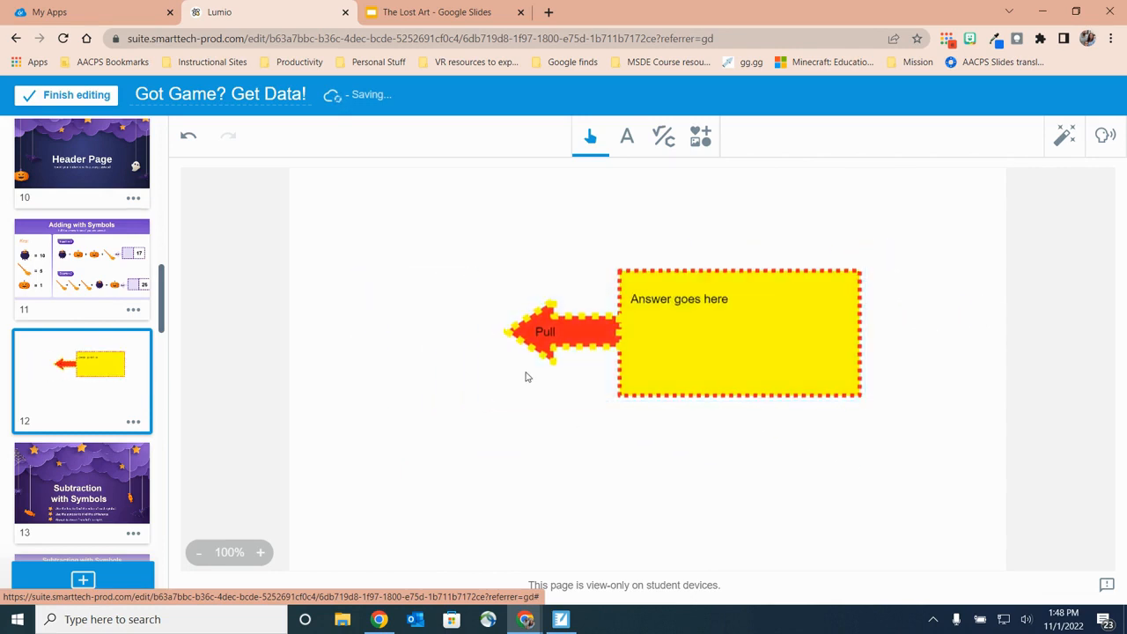
pyautogui.moveTo(521, 346); pyautogui.dragTo(961, 257)
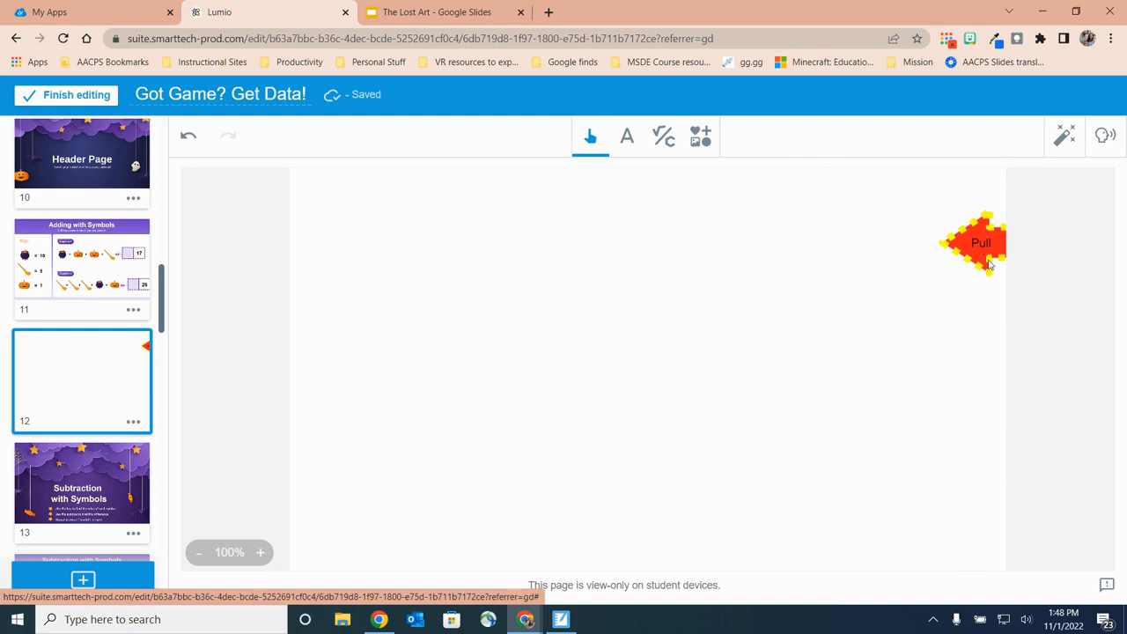
pyautogui.moveTo(977, 264); pyautogui.dragTo(727, 266)
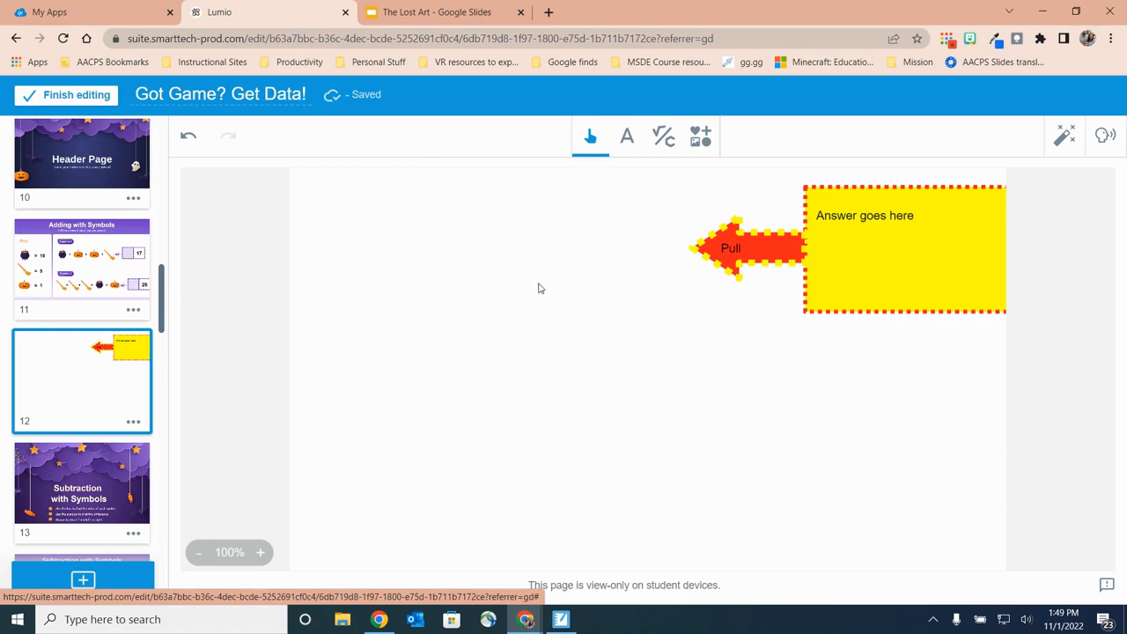
# Switch to SMART Notebook and draw a wide rectangle mid-page with cream fill and a thicker, dotted turquoise outline.
pyautogui.click(558, 621)
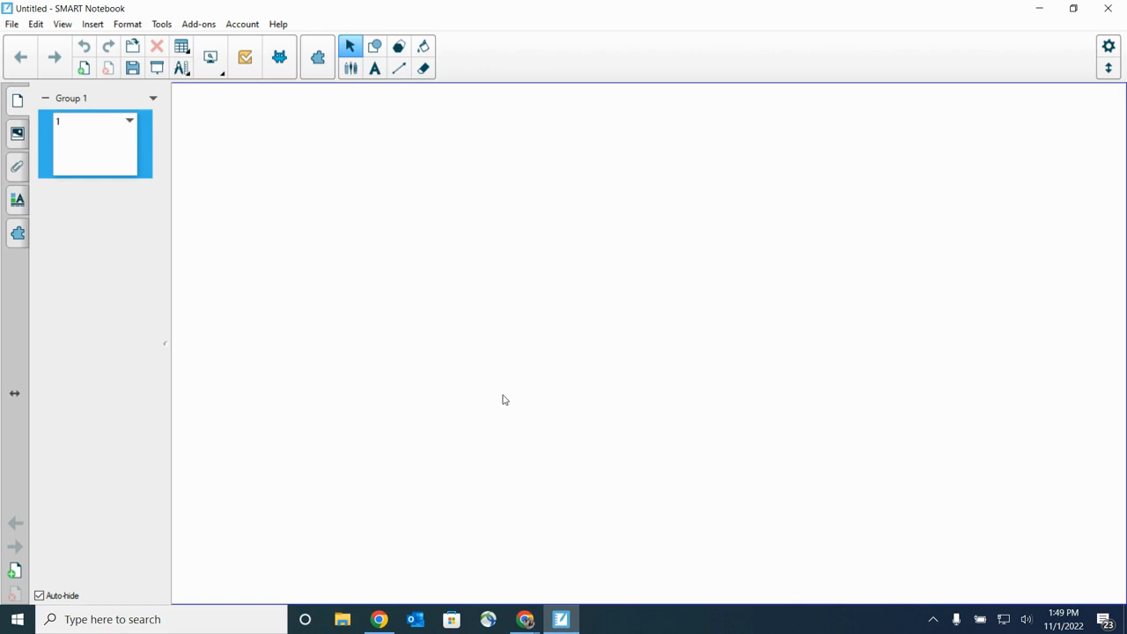
pyautogui.click(377, 51)
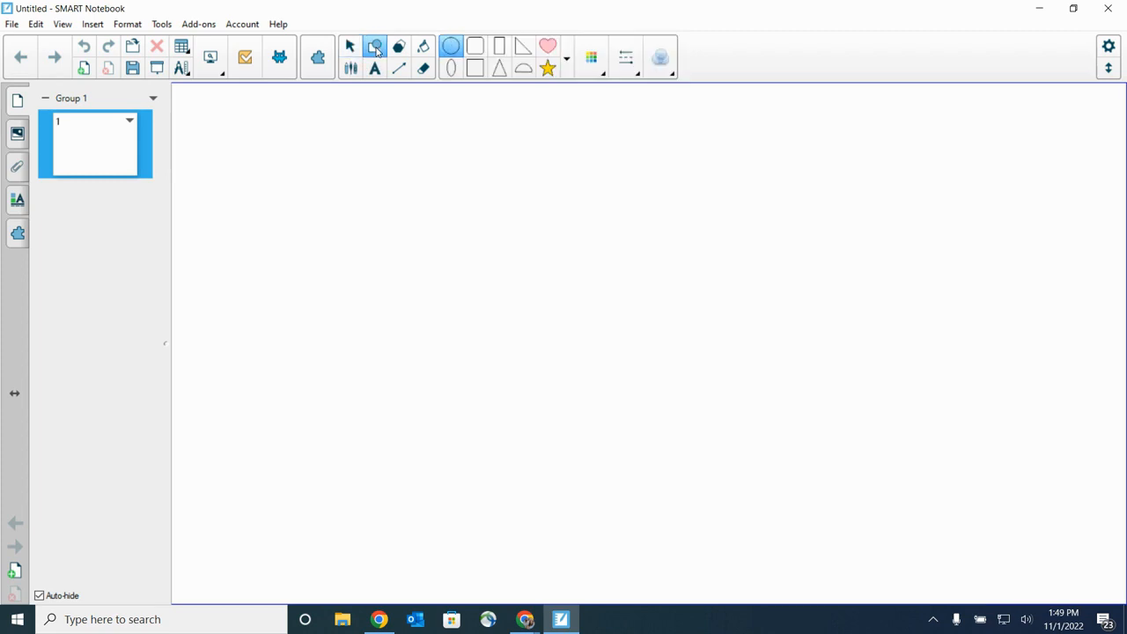
pyautogui.click(499, 48)
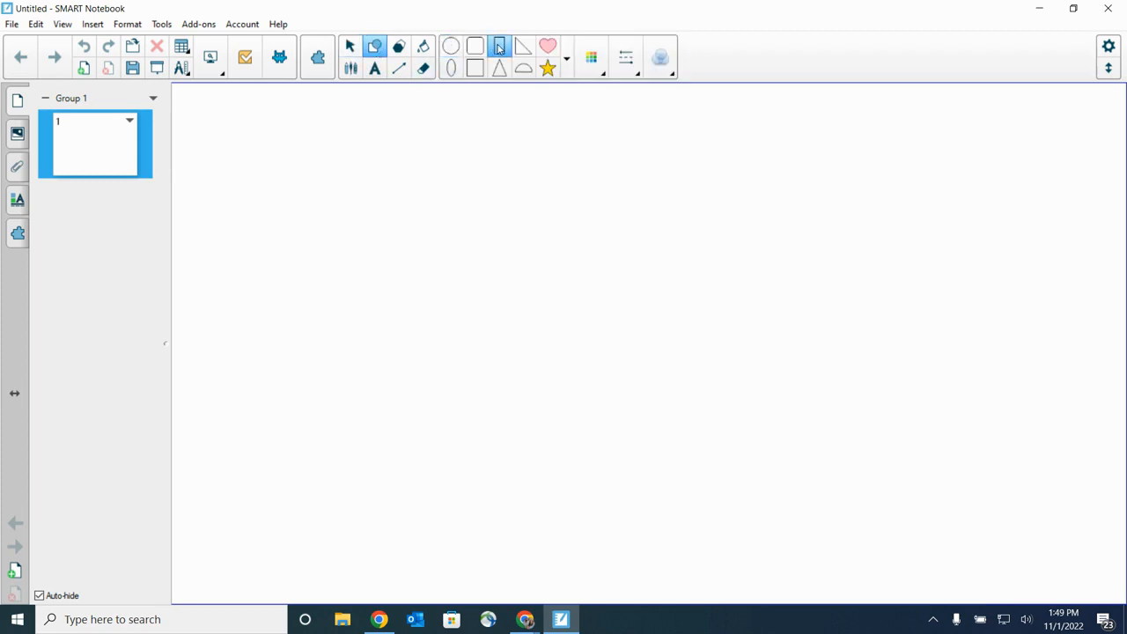
pyautogui.click(595, 70)
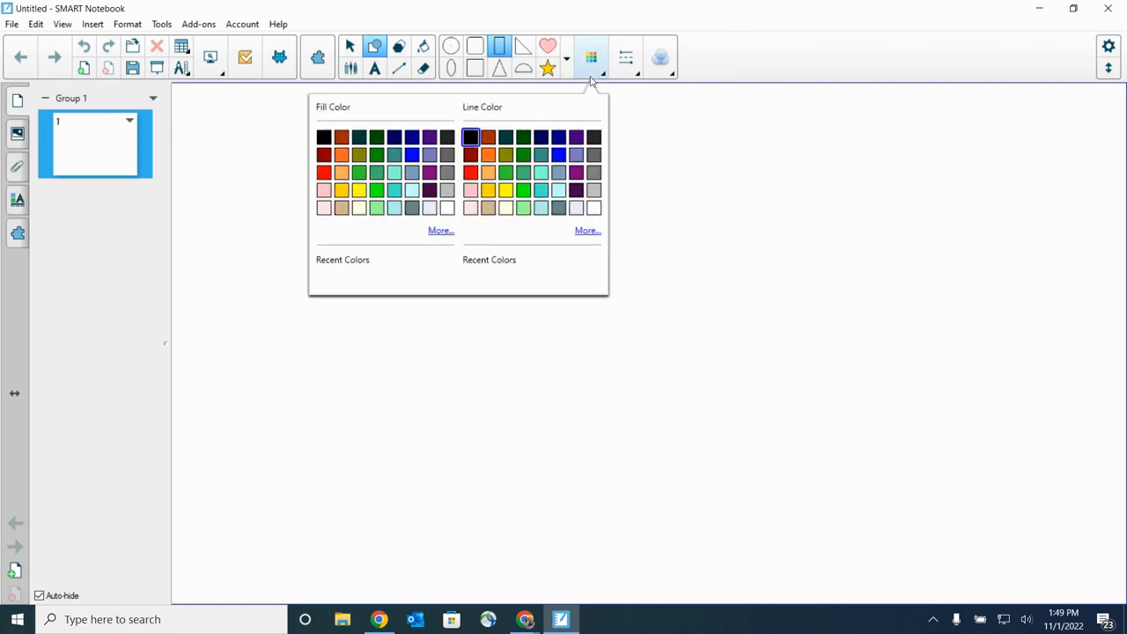
pyautogui.click(359, 208)
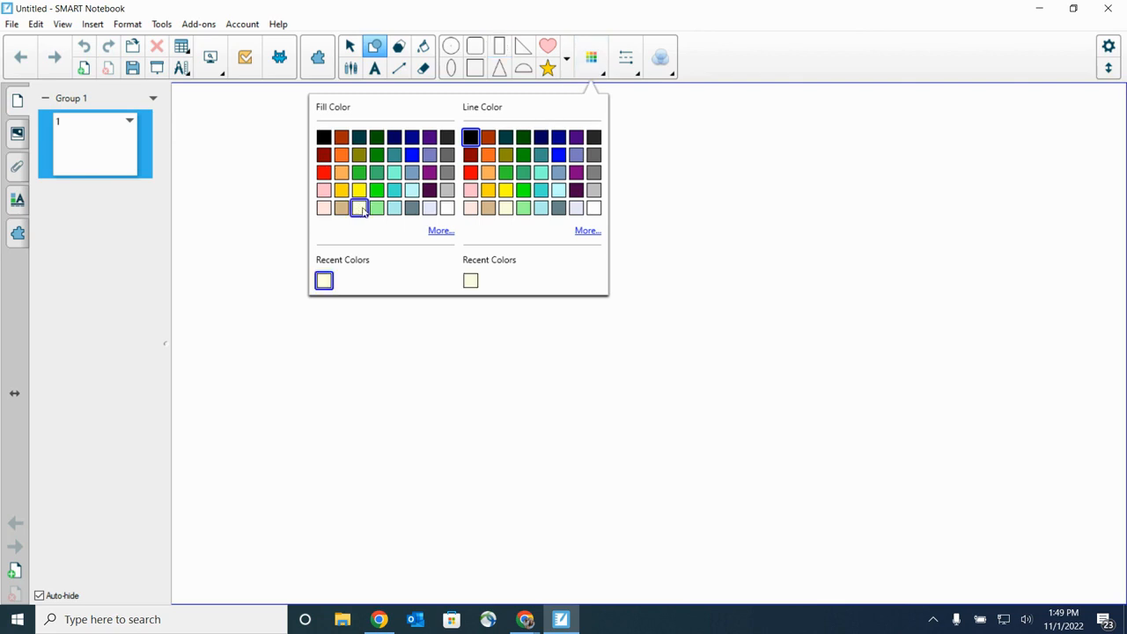
pyautogui.click(541, 192)
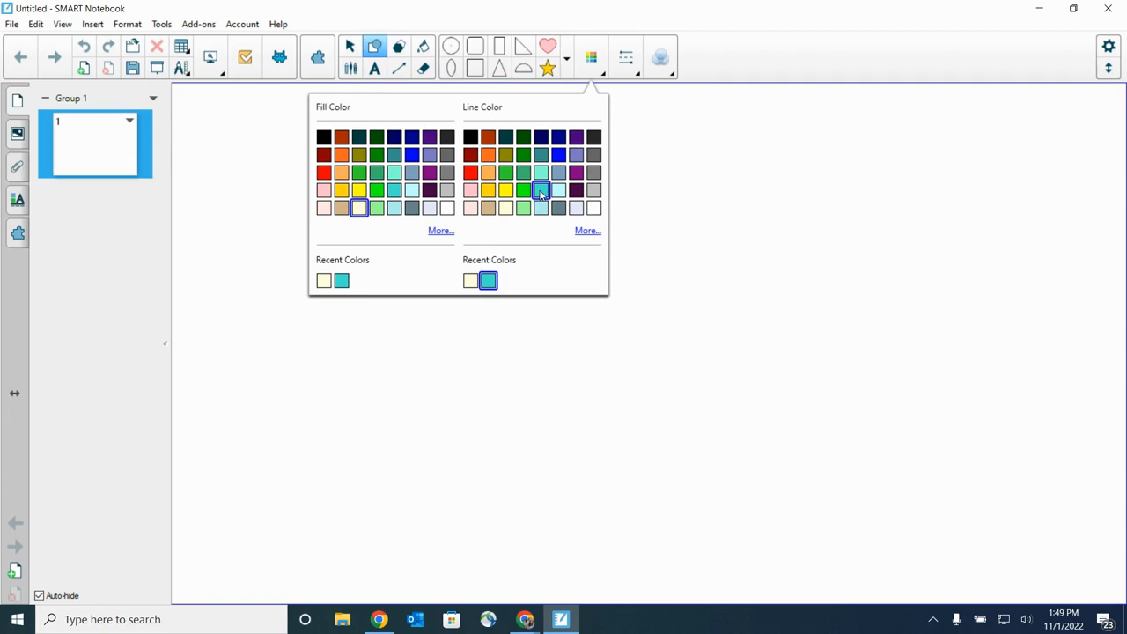
pyautogui.click(635, 73)
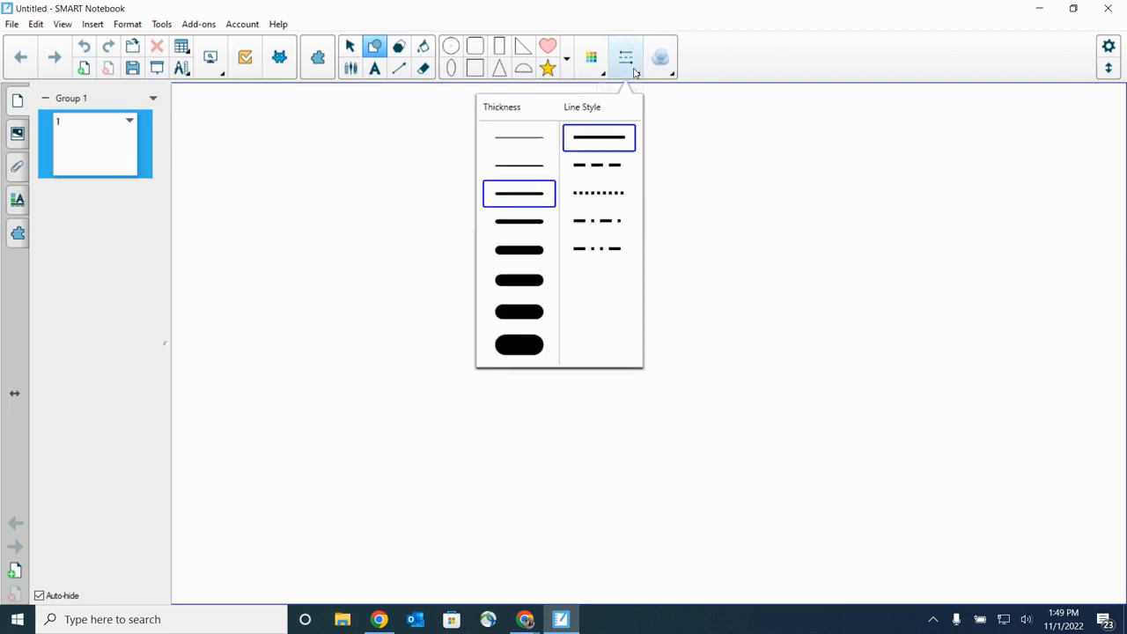
pyautogui.click(532, 224)
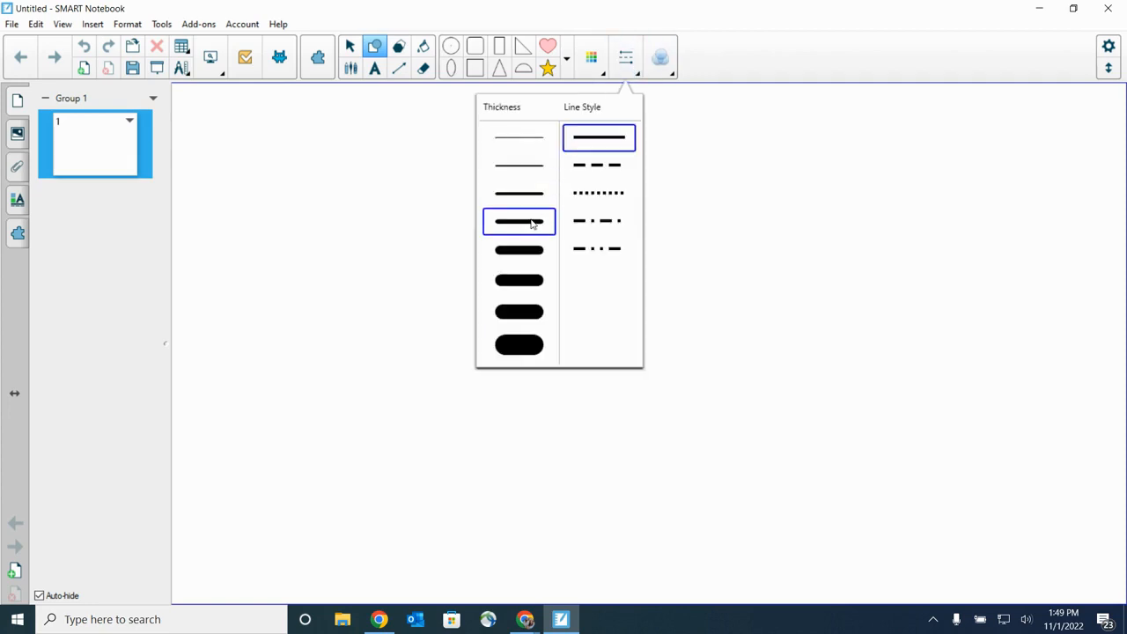
pyautogui.click(594, 196)
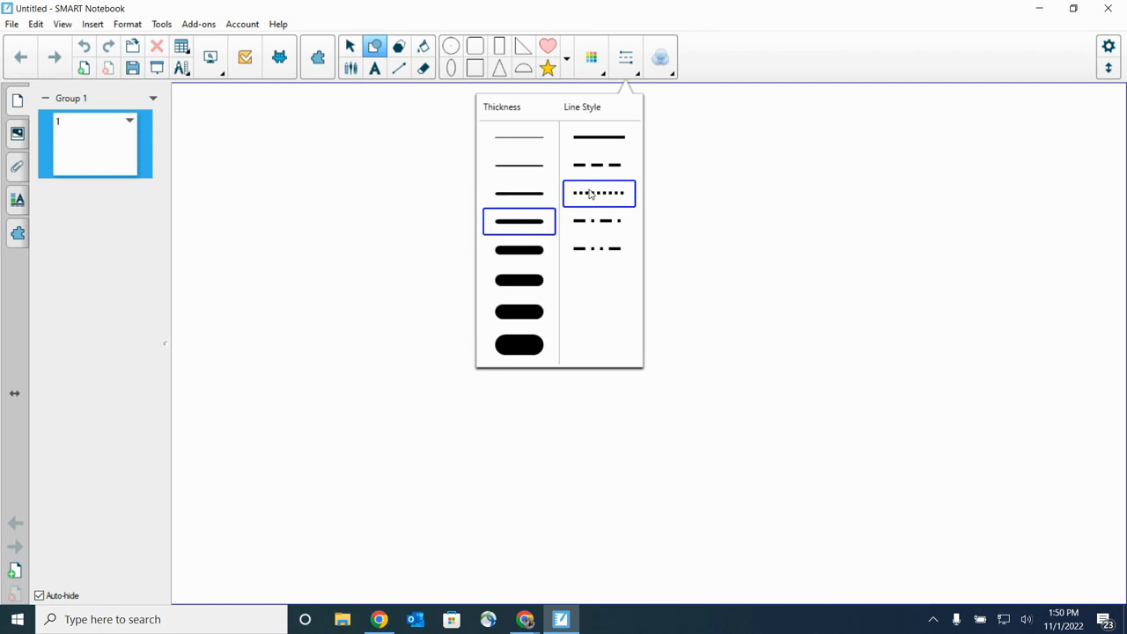
pyautogui.moveTo(442, 250); pyautogui.dragTo(656, 371)
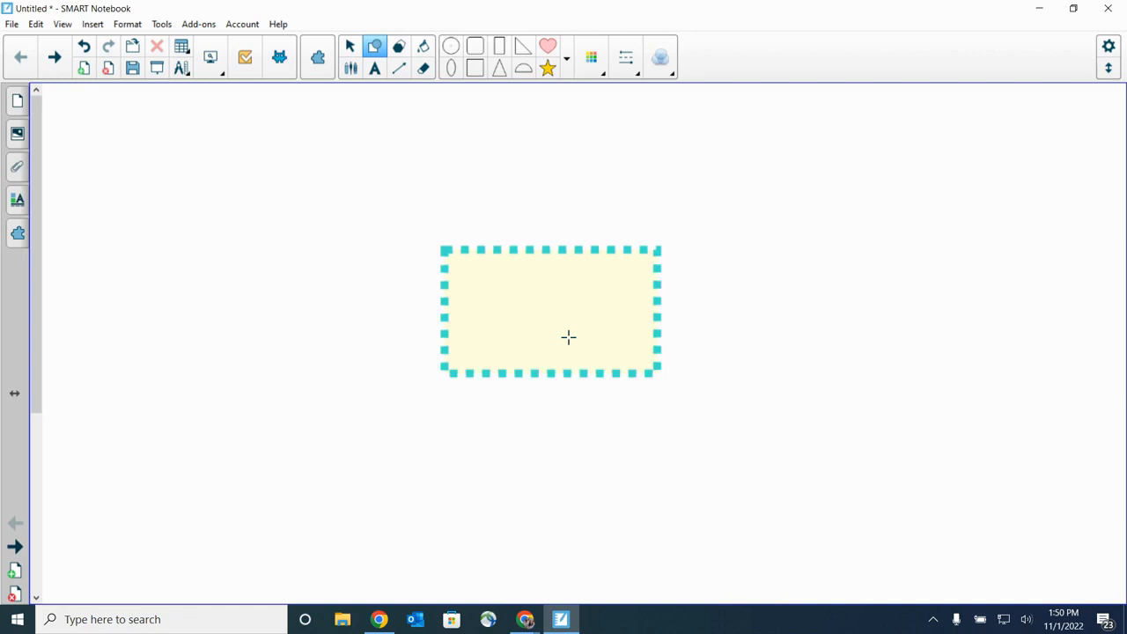
pyautogui.moveTo(536, 316); pyautogui.dragTo(688, 334)
pyautogui.moveTo(531, 344); pyautogui.dragTo(675, 371)
pyautogui.moveTo(542, 281); pyautogui.dragTo(695, 291)
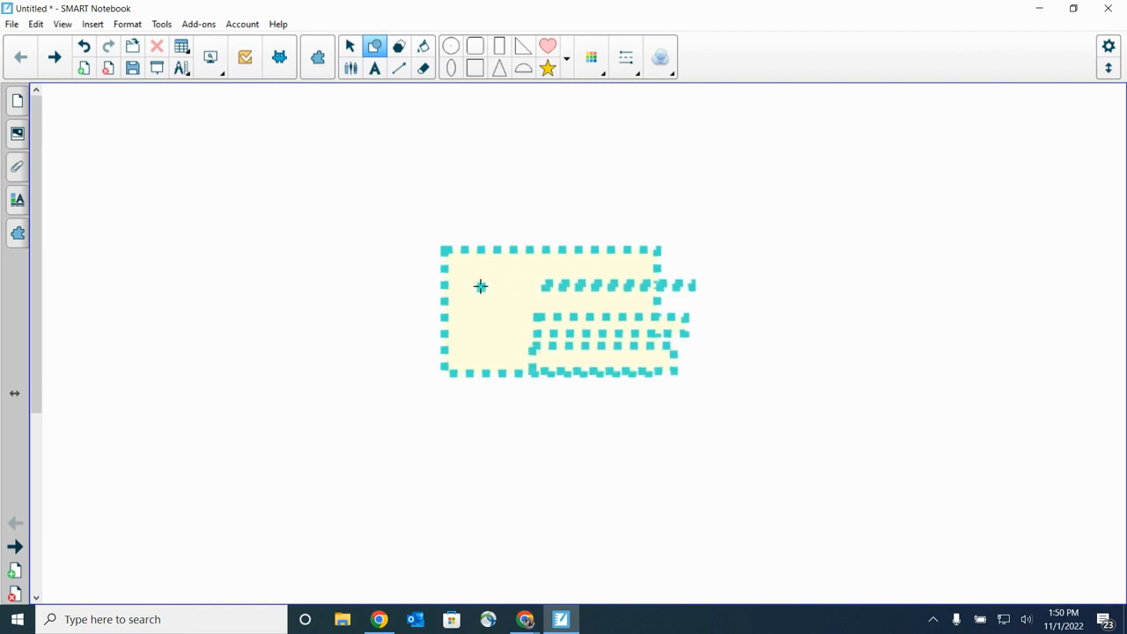
pyautogui.moveTo(480, 287); pyautogui.dragTo(611, 208)
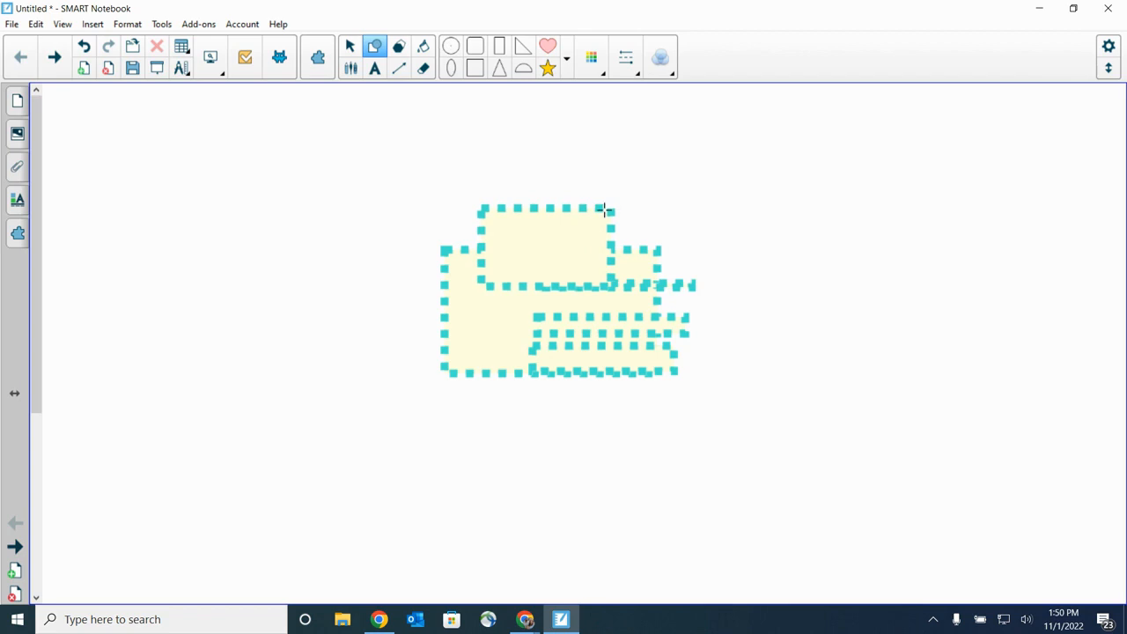
pyautogui.click(350, 51)
pyautogui.click(520, 208)
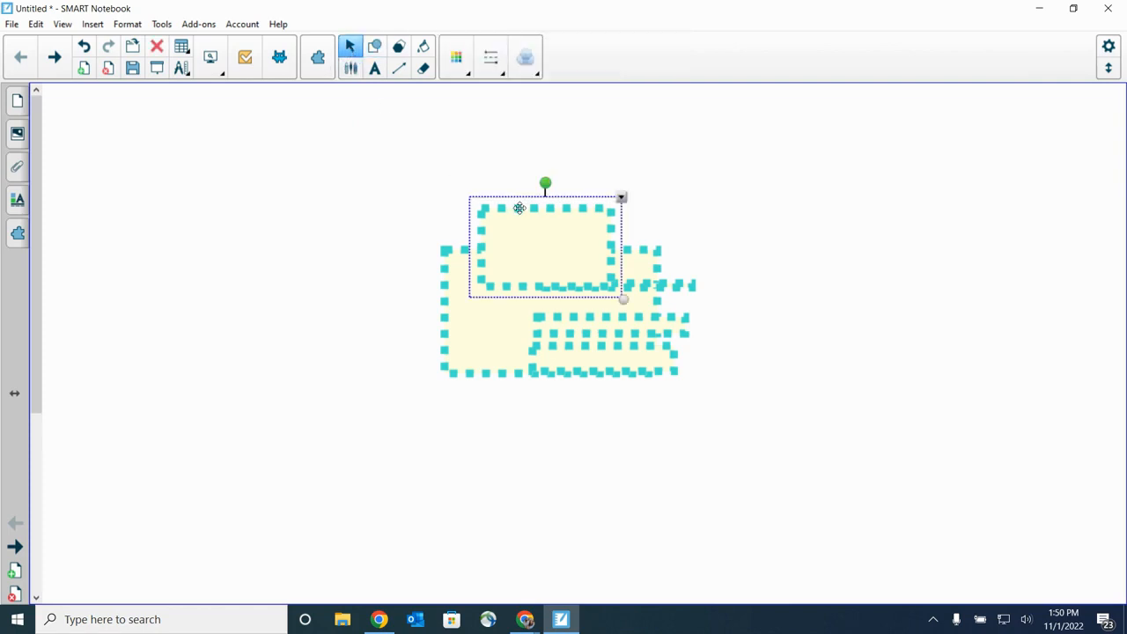
pyautogui.press('Delete')
pyautogui.click(585, 281)
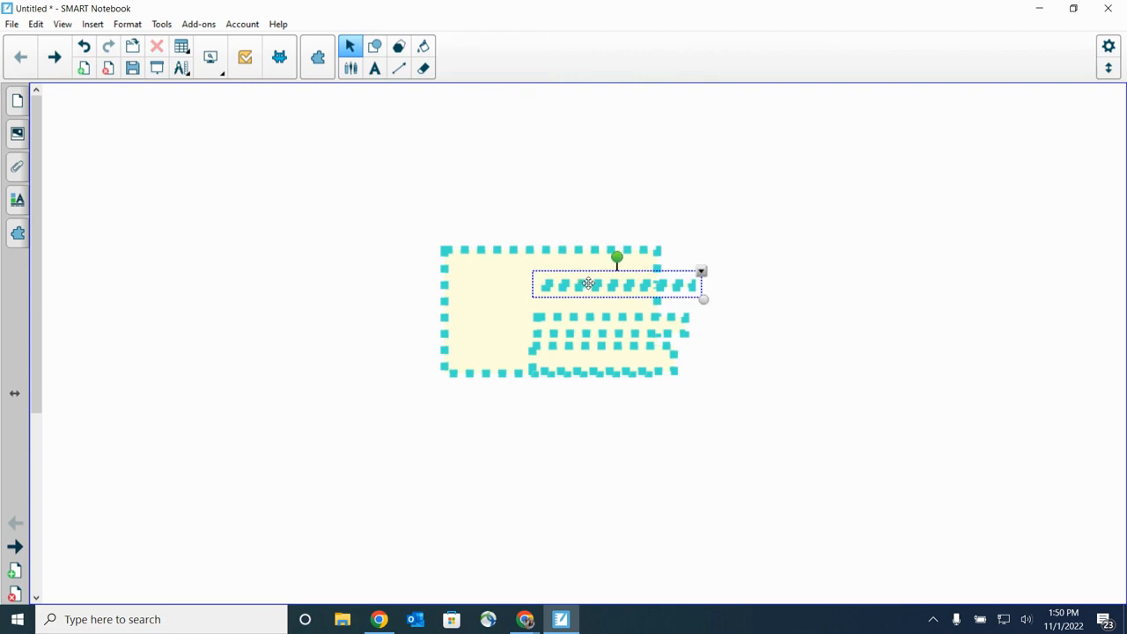
pyautogui.press('Delete')
pyautogui.click(608, 319)
pyautogui.press('Delete')
pyautogui.click(616, 345)
pyautogui.press('Delete')
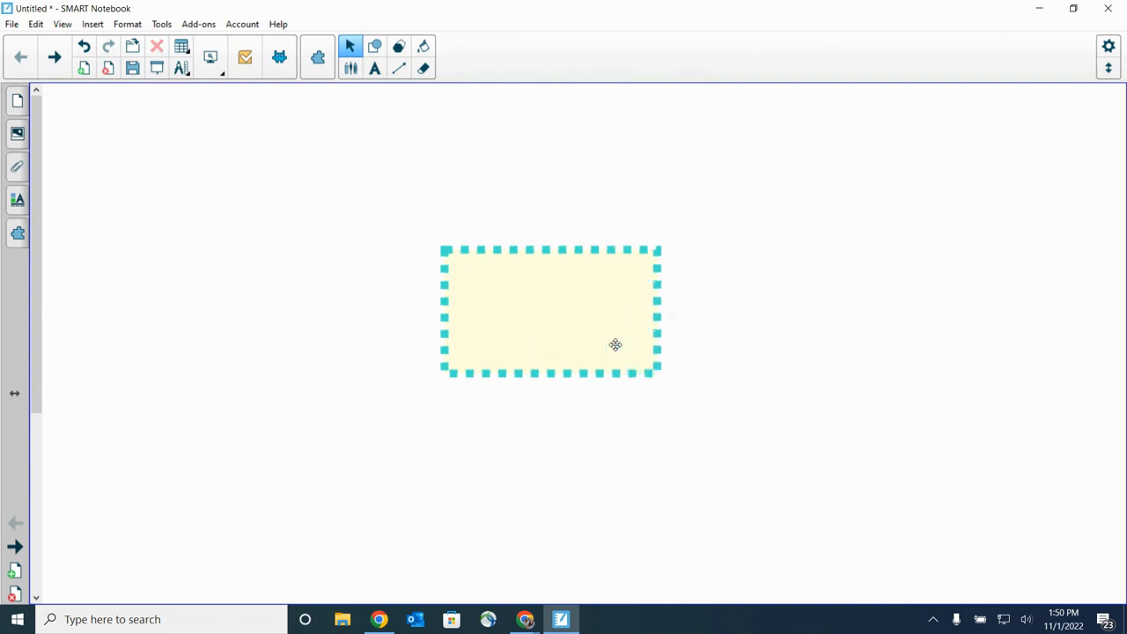
# Move the cream rectangle to the right and draw a turquoise block arrow with a dashed cream outline to its left.
pyautogui.moveTo(504, 350); pyautogui.dragTo(669, 348)
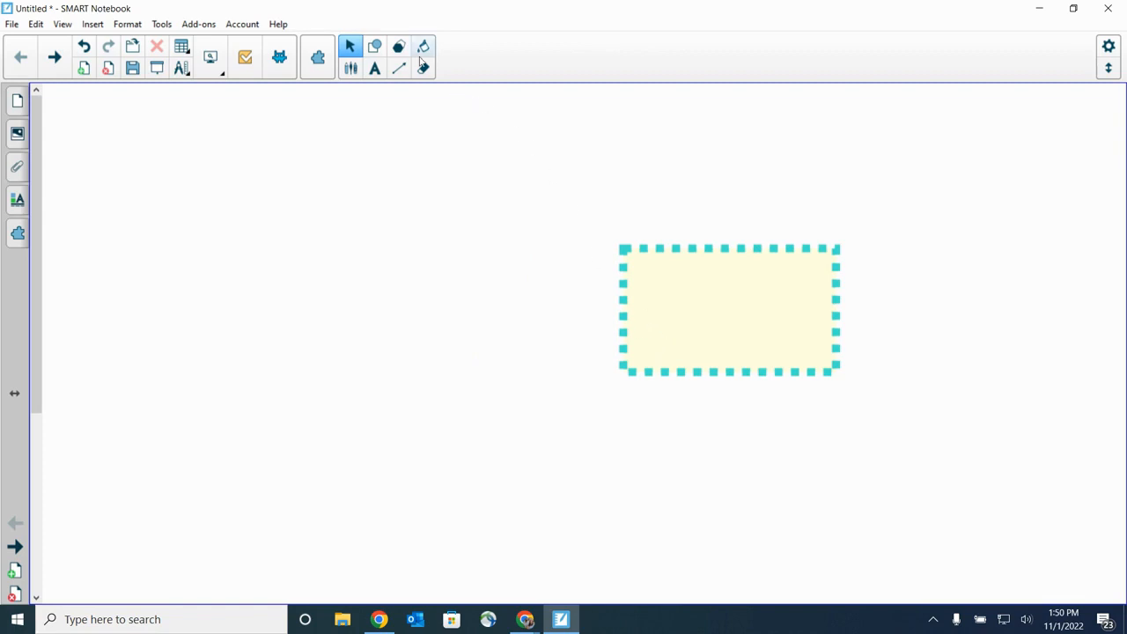
pyautogui.click(375, 48)
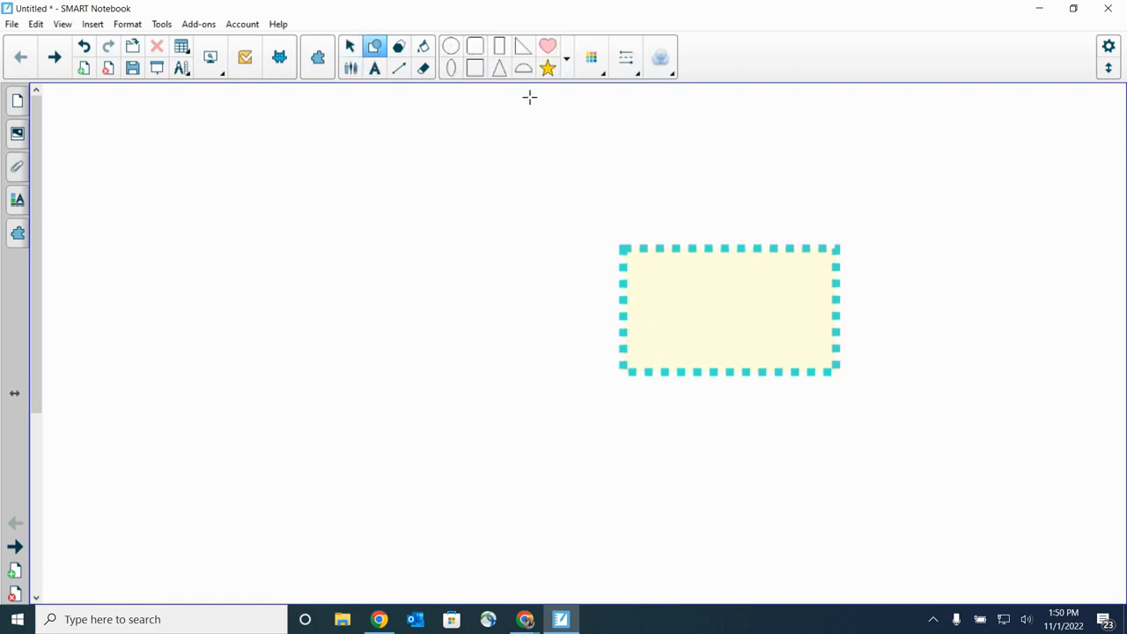
pyautogui.click(564, 67)
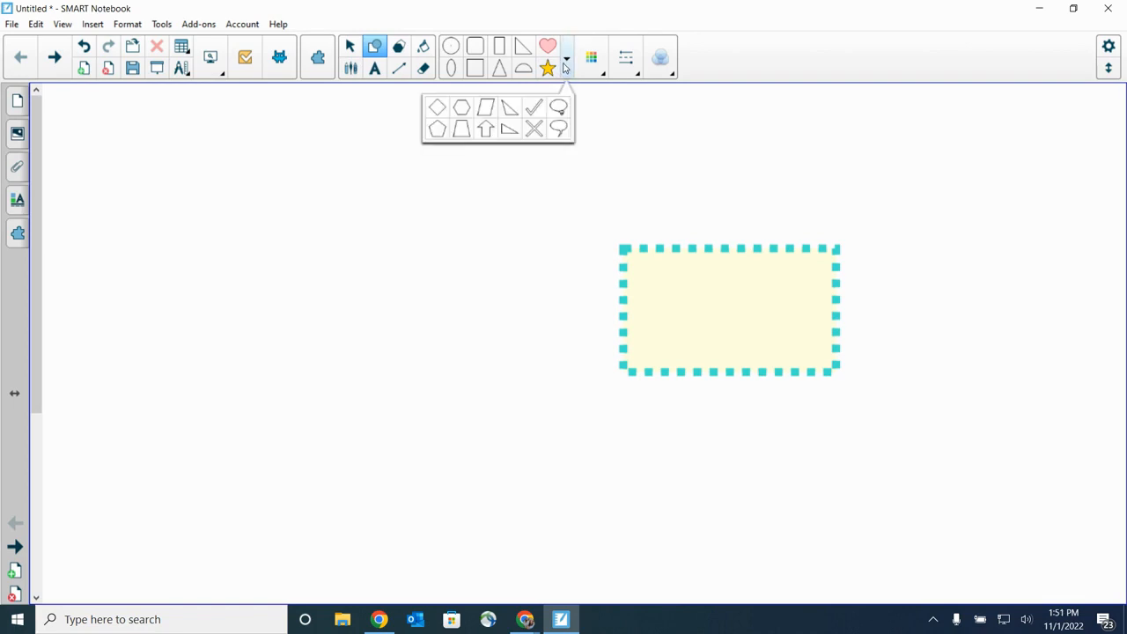
pyautogui.click(484, 128)
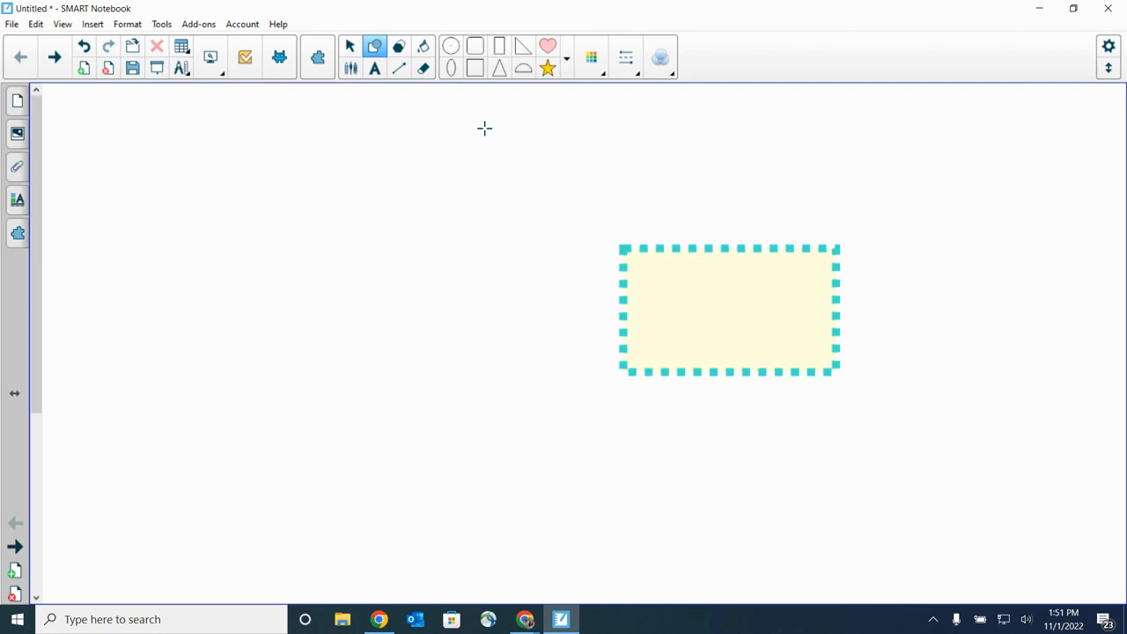
pyautogui.click(595, 74)
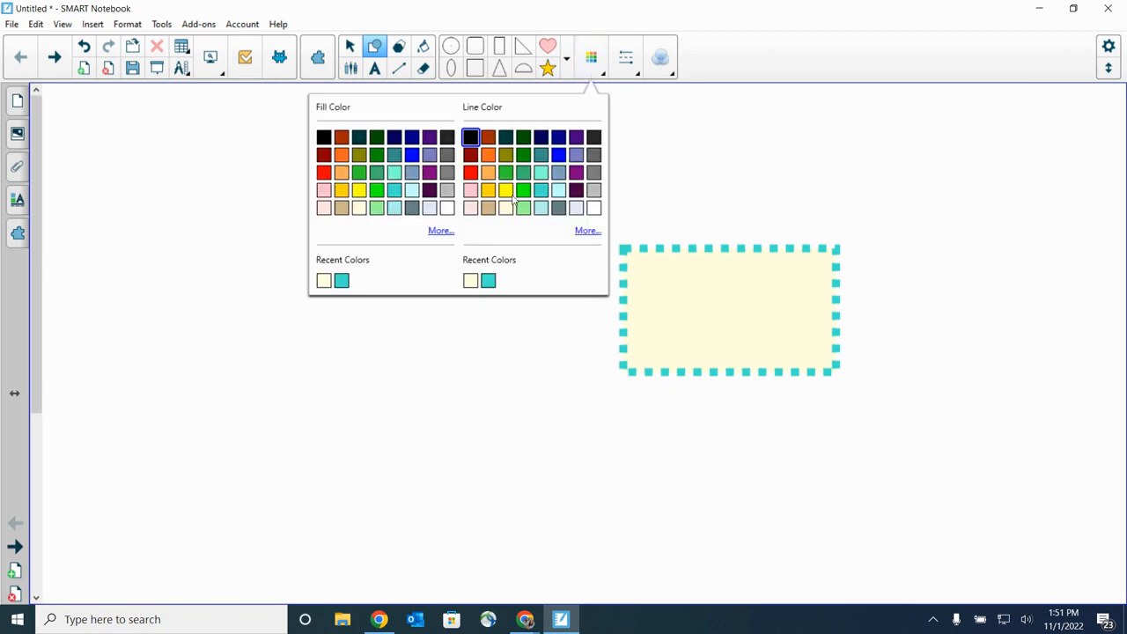
pyautogui.click(342, 280)
pyautogui.click(470, 280)
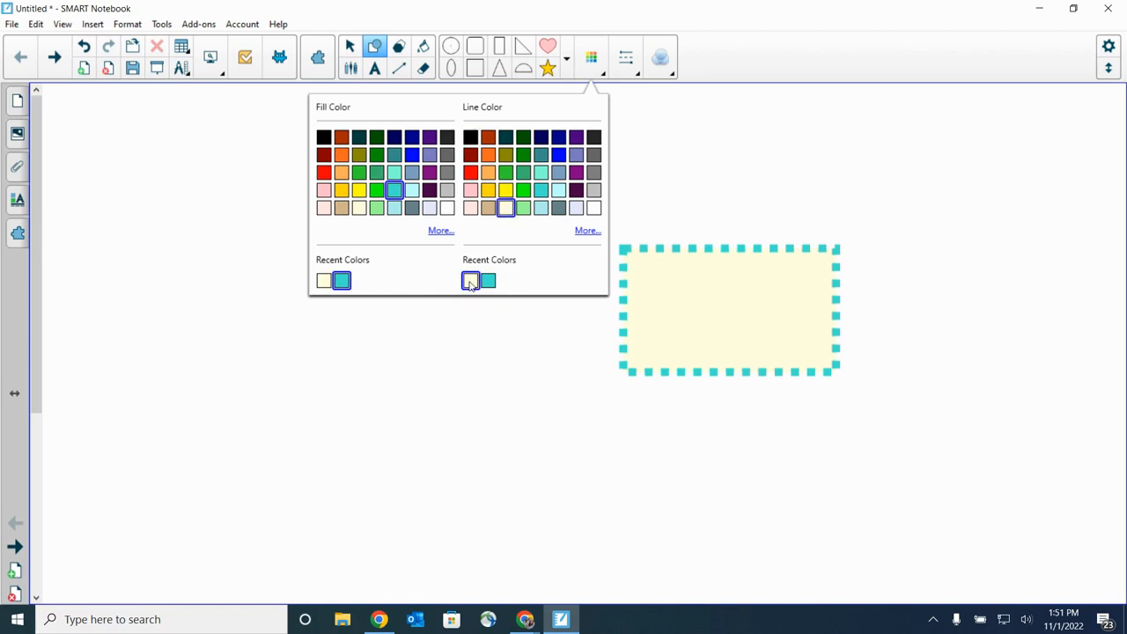
pyautogui.click(630, 74)
pyautogui.click(588, 165)
pyautogui.moveTo(375, 232)
pyautogui.mouseDown()
pyautogui.moveTo(455, 388)
pyautogui.moveTo(447, 414)
pyautogui.mouseUp()
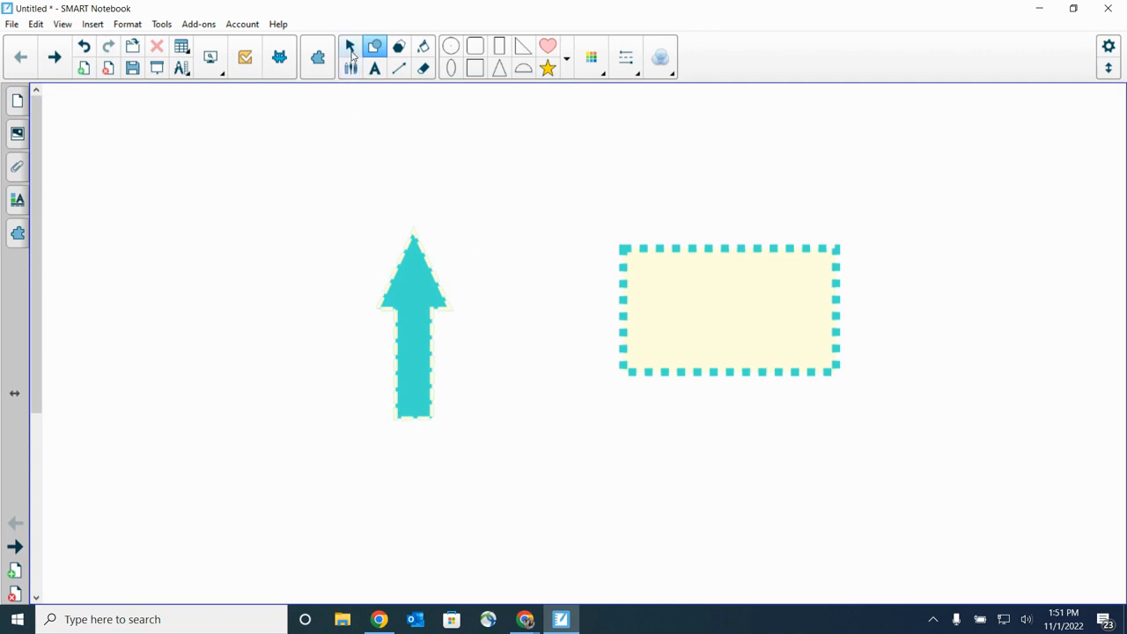
# Rotate the turquoise arrow to point left and place its tail against the rectangle's left edge.
pyautogui.click(350, 48)
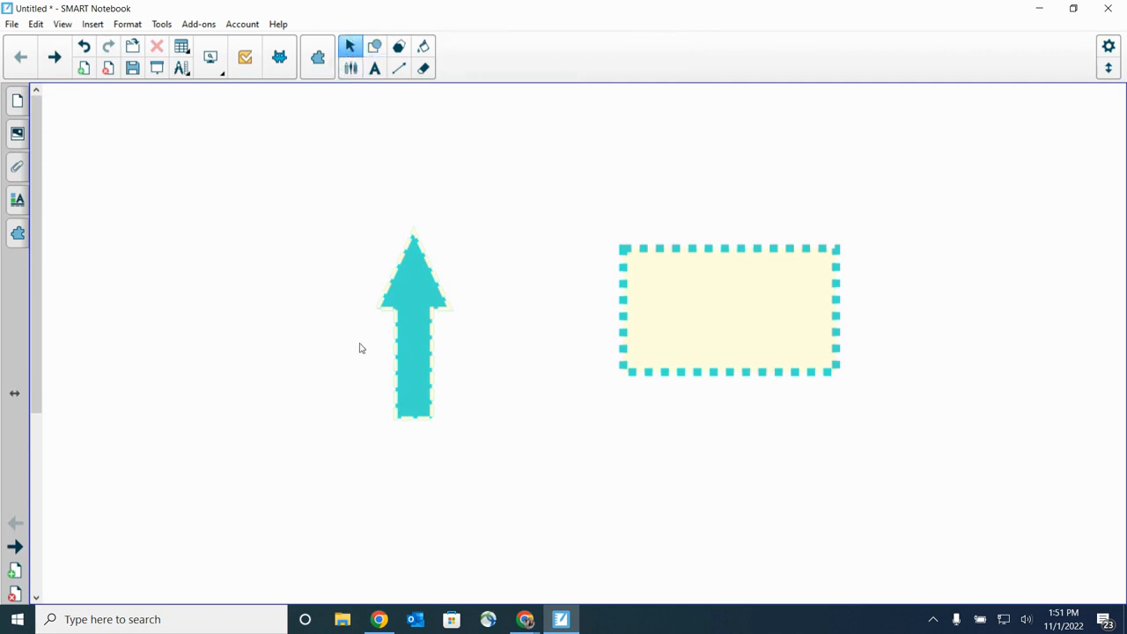
pyautogui.click(413, 380)
pyautogui.moveTo(412, 213); pyautogui.dragTo(478, 311)
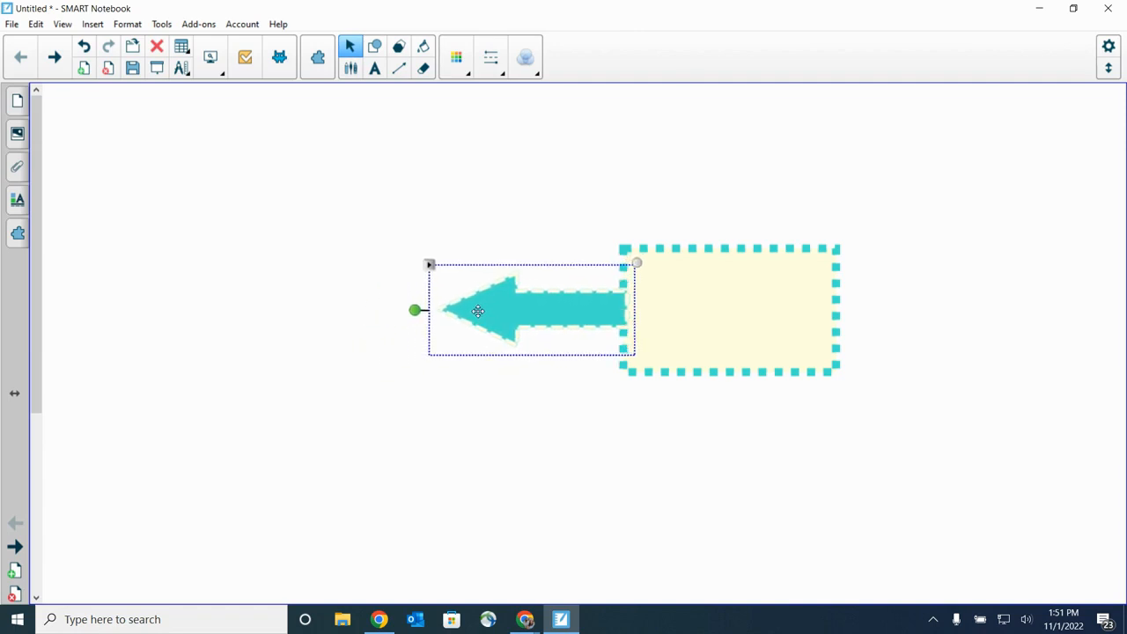
pyautogui.click(464, 434)
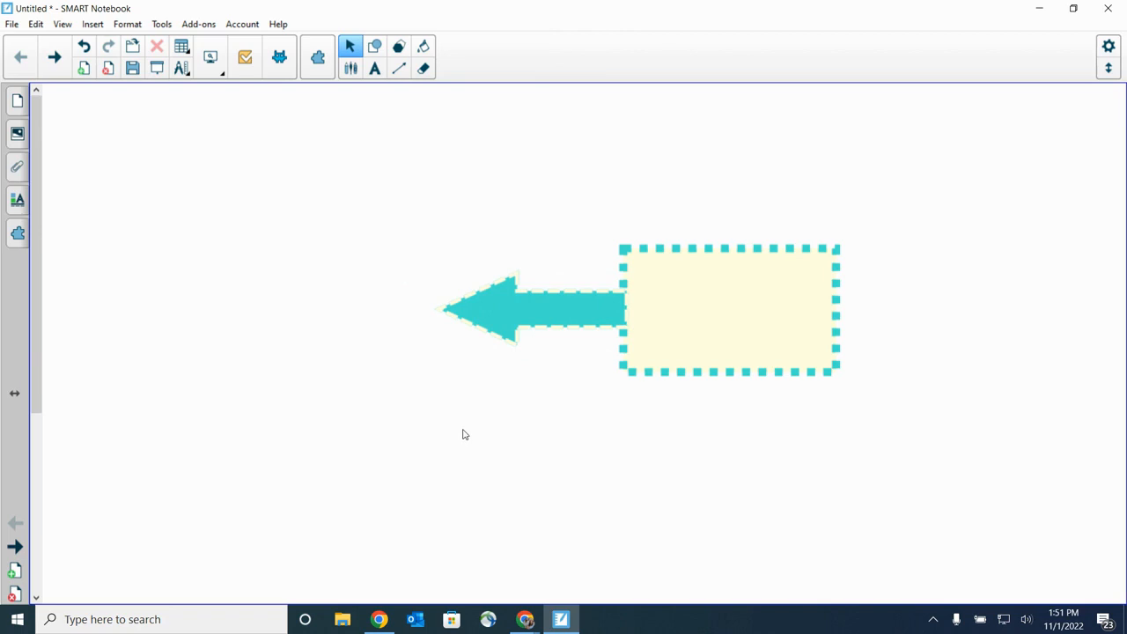
# Add the text "Answer choice goes here" in 48-point Arial over the cream rectangle.
pyautogui.click(375, 71)
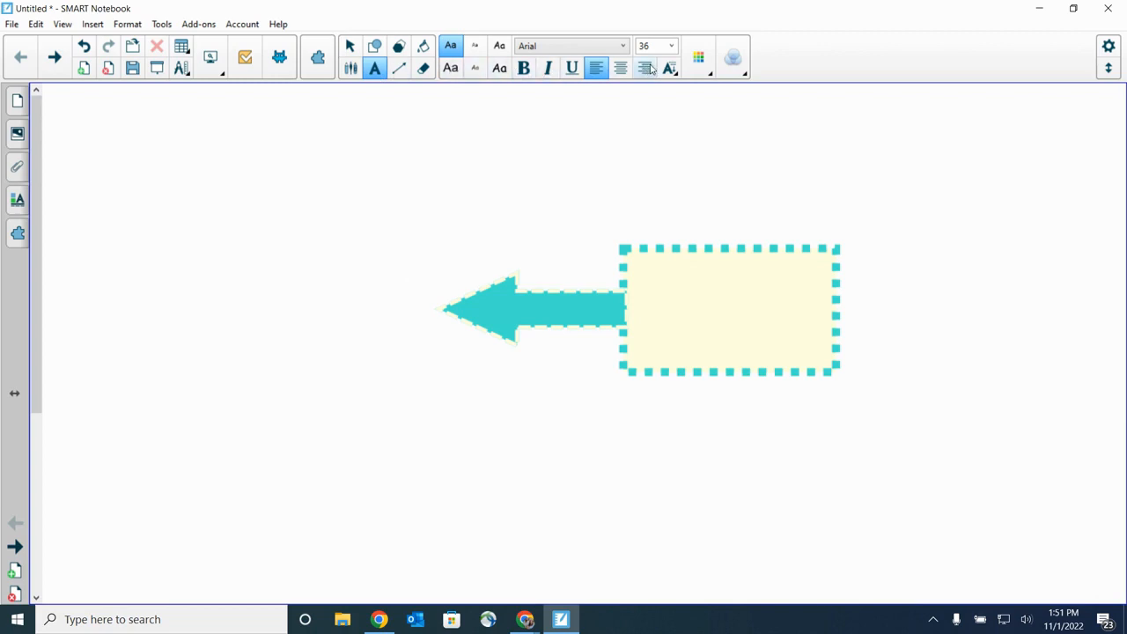
pyautogui.click(449, 68)
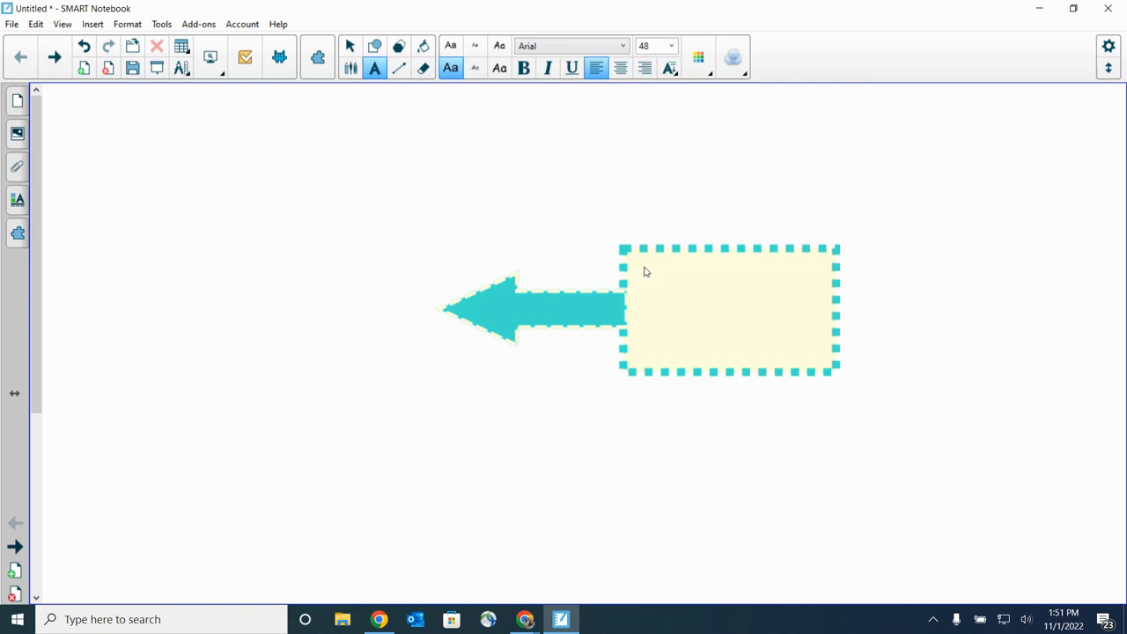
pyautogui.click(644, 272)
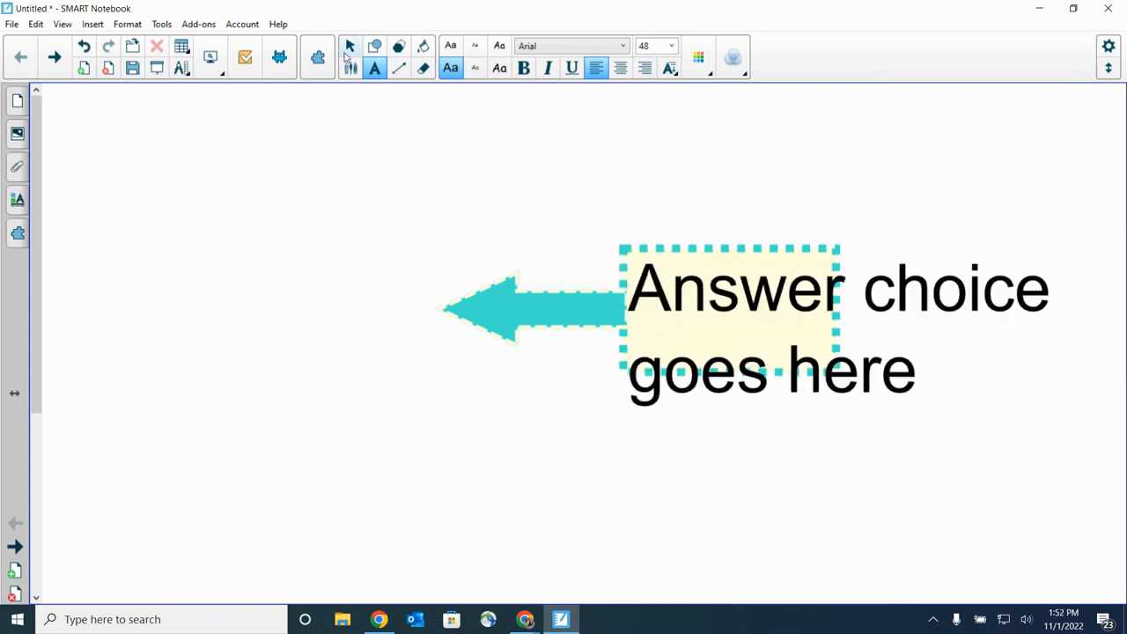
# Shrink the "Answer choice goes here" text to about size 19.5 and position it inside the cream rectangle.
pyautogui.click(347, 51)
pyautogui.moveTo(688, 300); pyautogui.dragTo(647, 276)
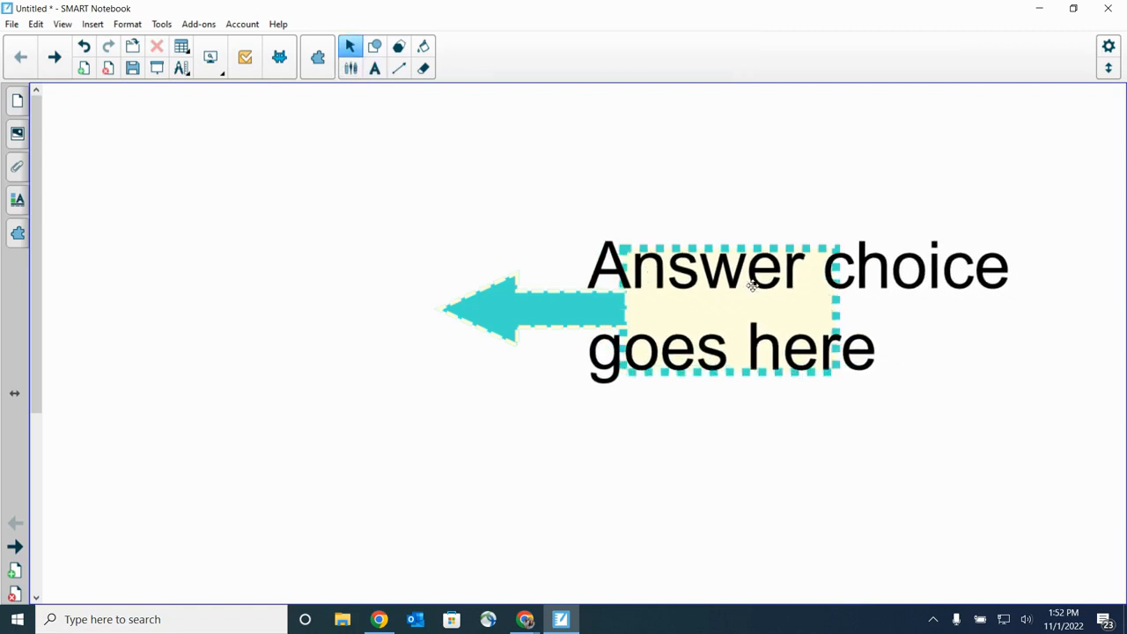
pyautogui.click(776, 342)
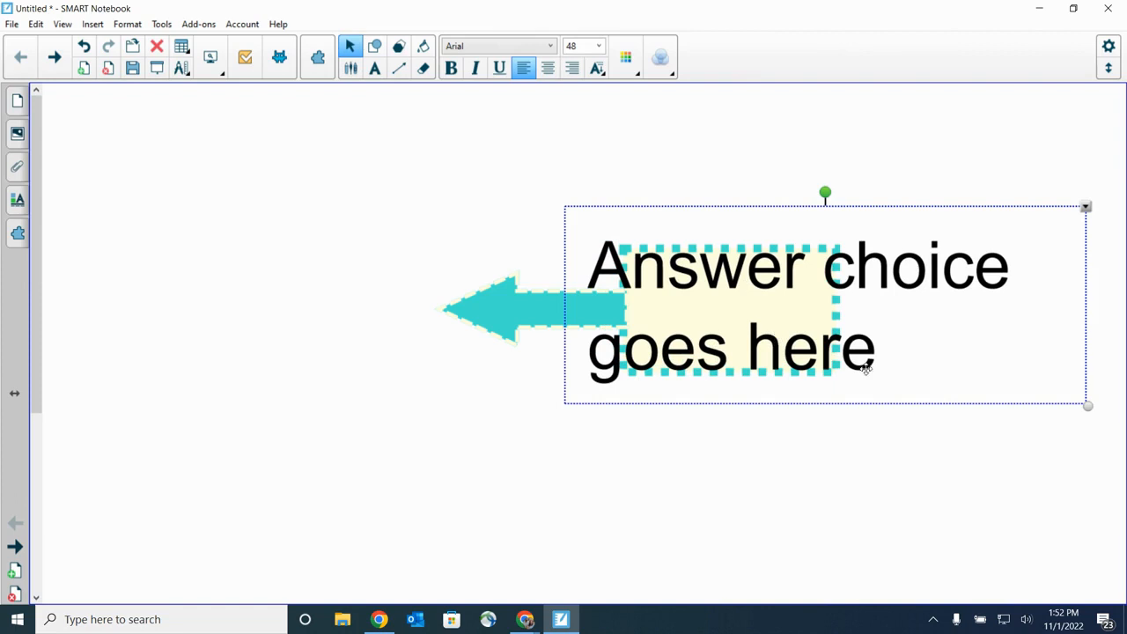
pyautogui.moveTo(1087, 405); pyautogui.dragTo(832, 338)
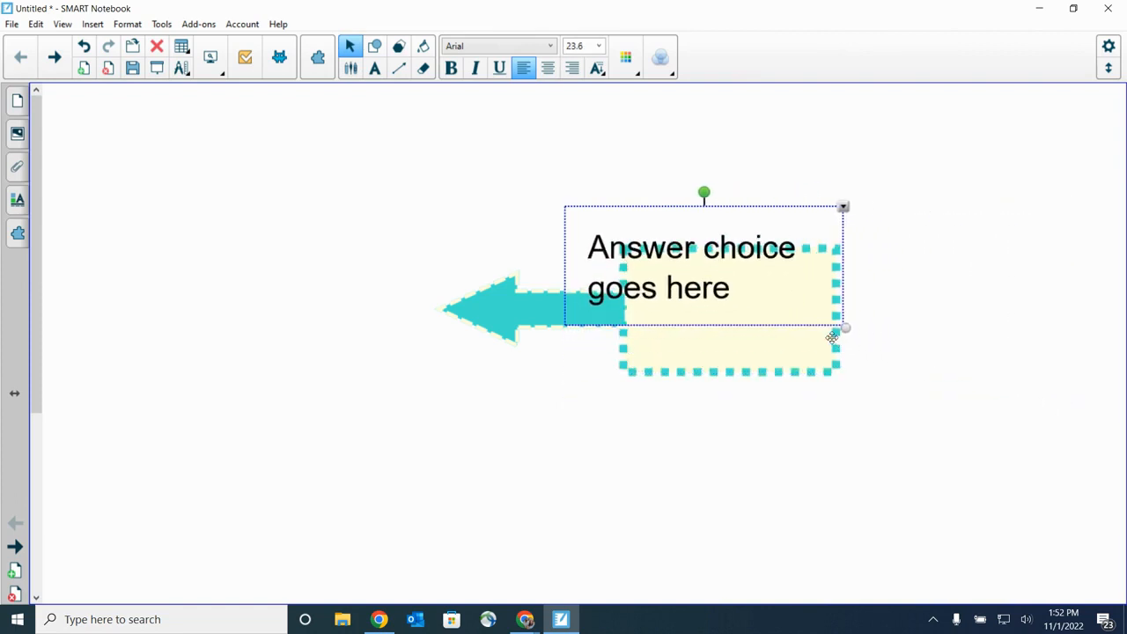
pyautogui.moveTo(744, 253); pyautogui.dragTo(790, 298)
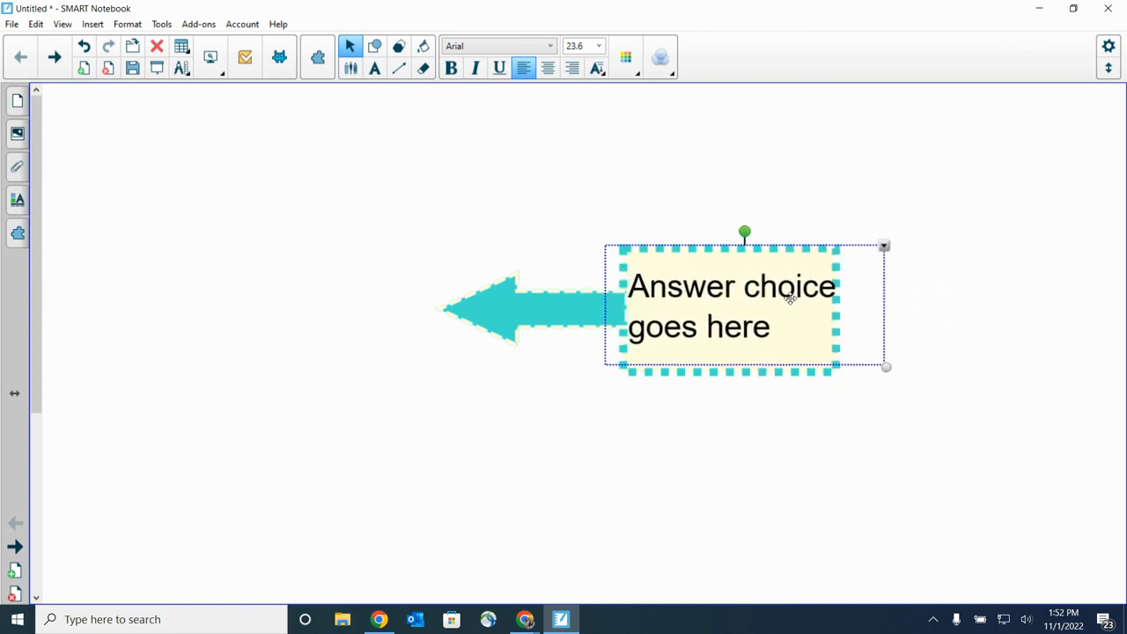
pyautogui.moveTo(885, 367); pyautogui.dragTo(830, 350)
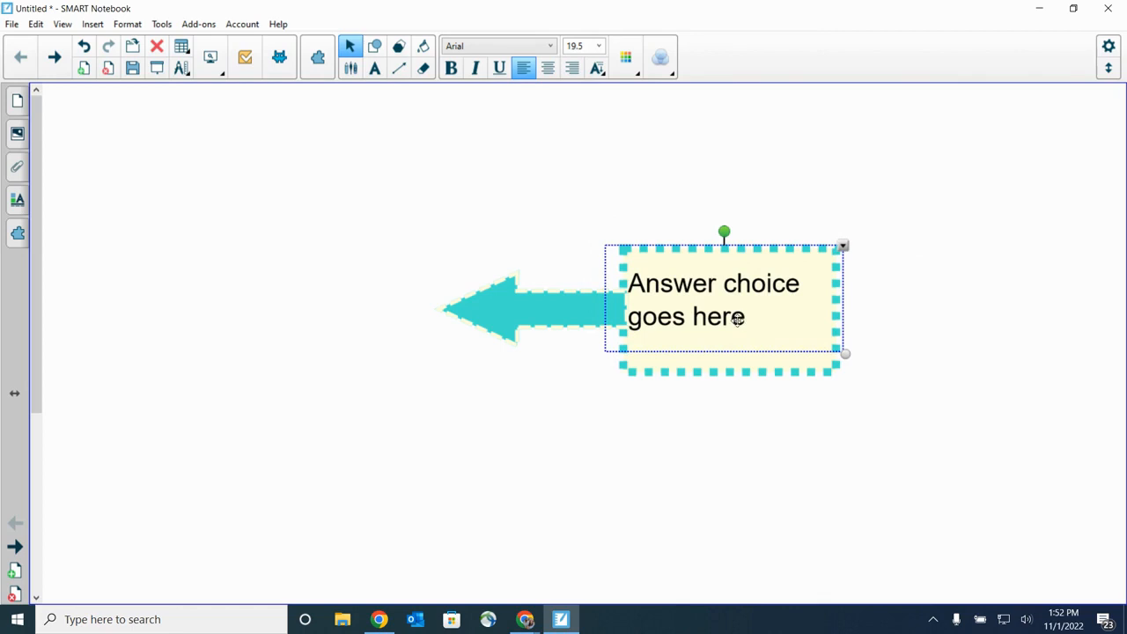
pyautogui.moveTo(741, 321); pyautogui.dragTo(754, 324)
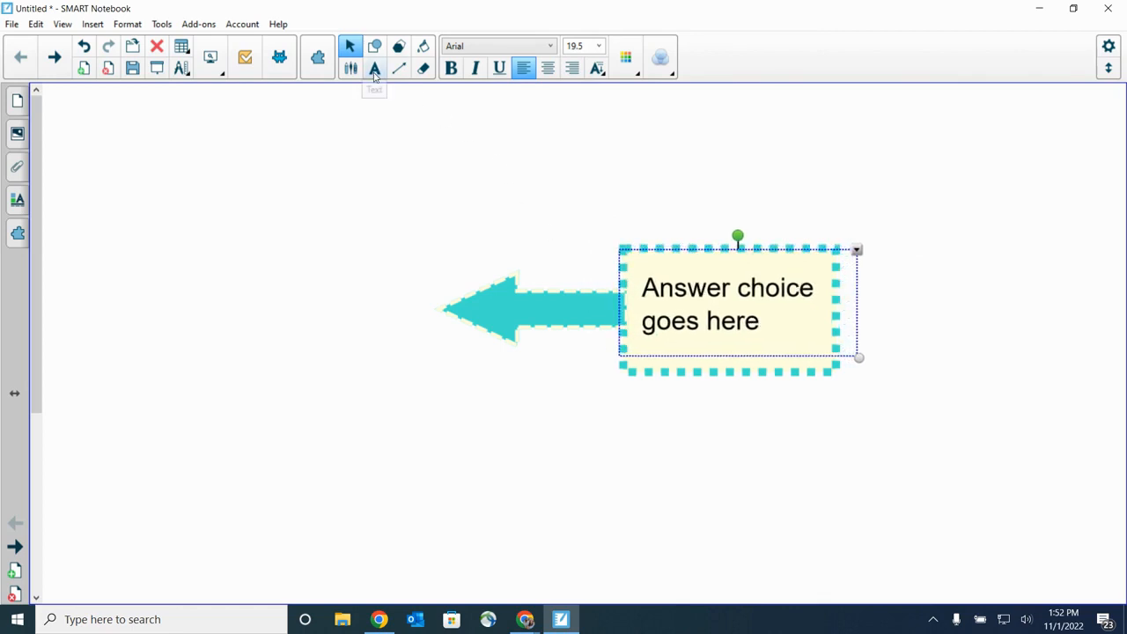
# Add the text "Pull" in 16-point Arial and place it on the head of the turquoise arrow.
pyautogui.click(374, 68)
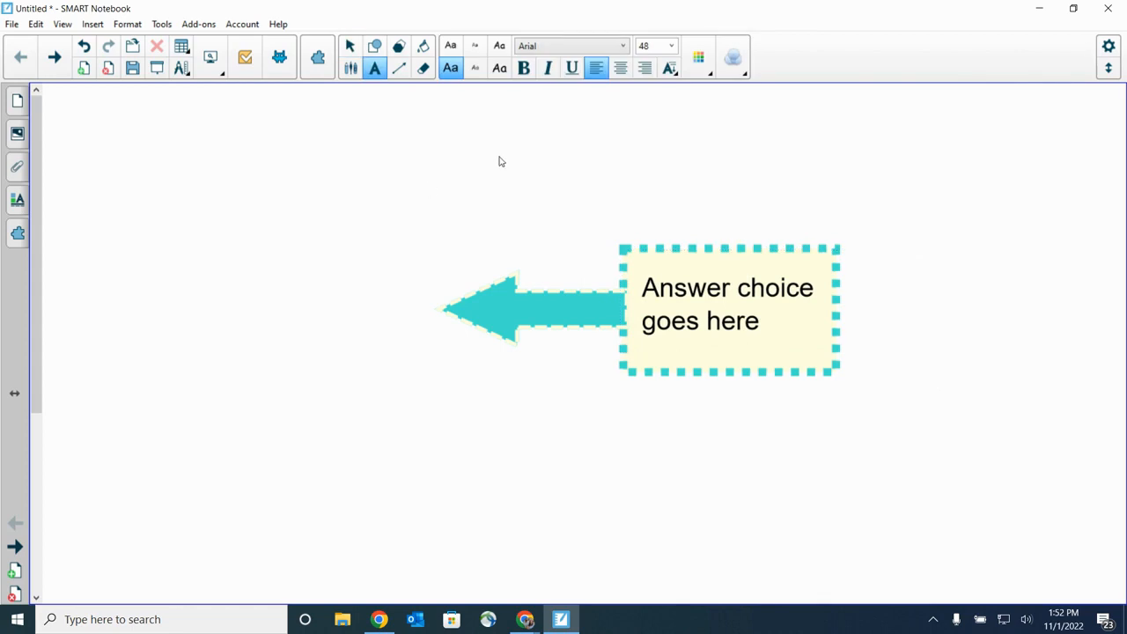
pyautogui.click(671, 46)
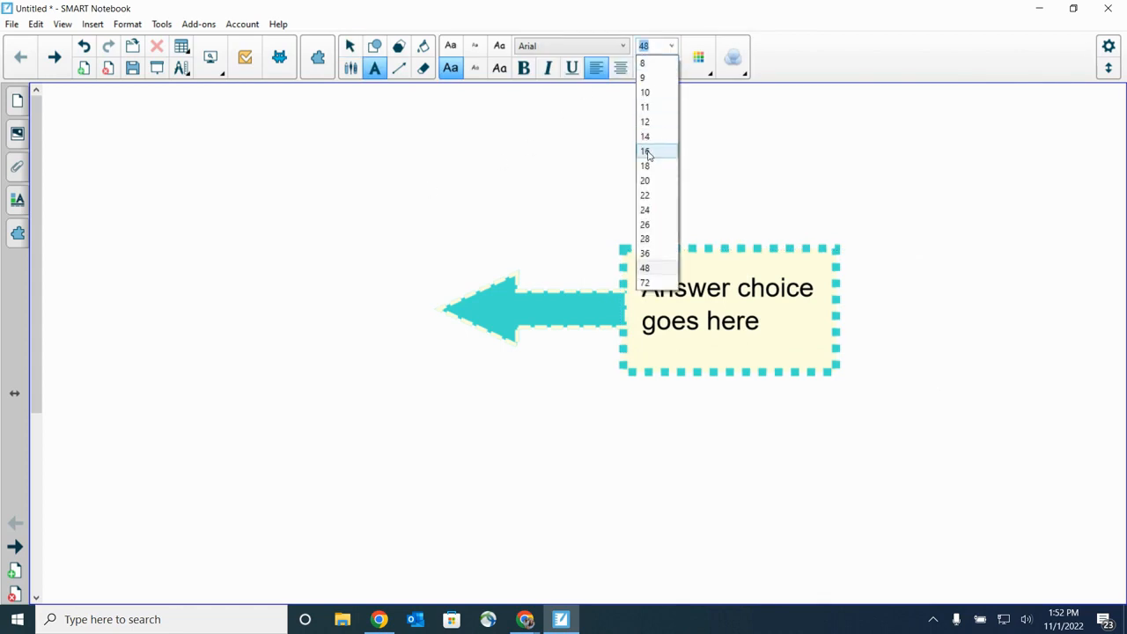
pyautogui.click(645, 151)
pyautogui.click(487, 176)
pyautogui.write('Pull')
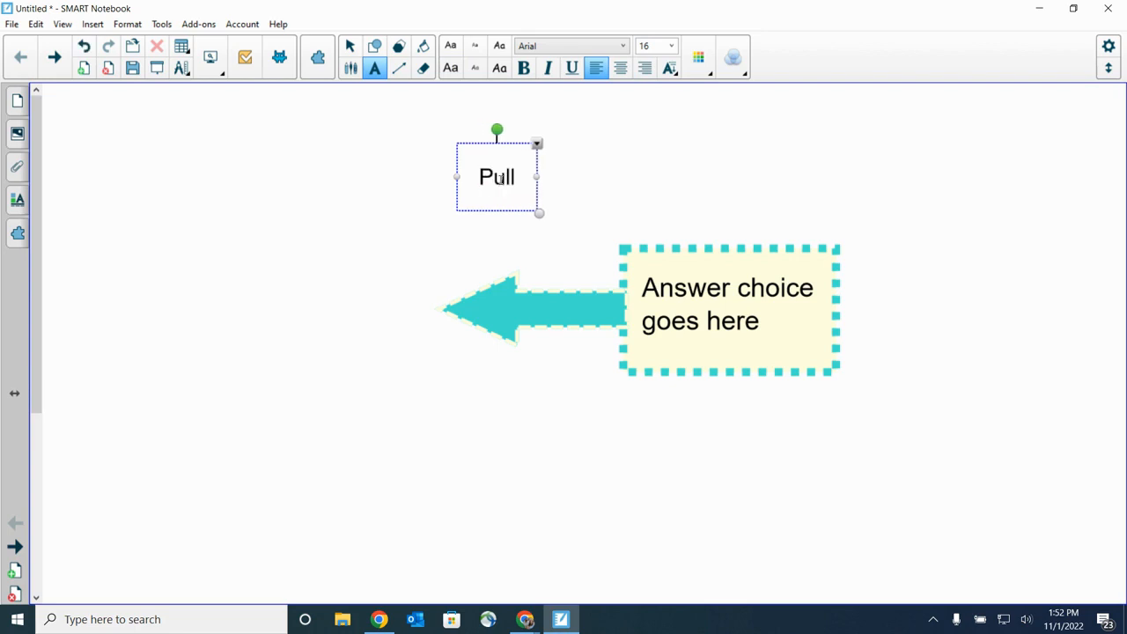
pyautogui.click(496, 221)
pyautogui.moveTo(483, 176); pyautogui.dragTo(479, 322)
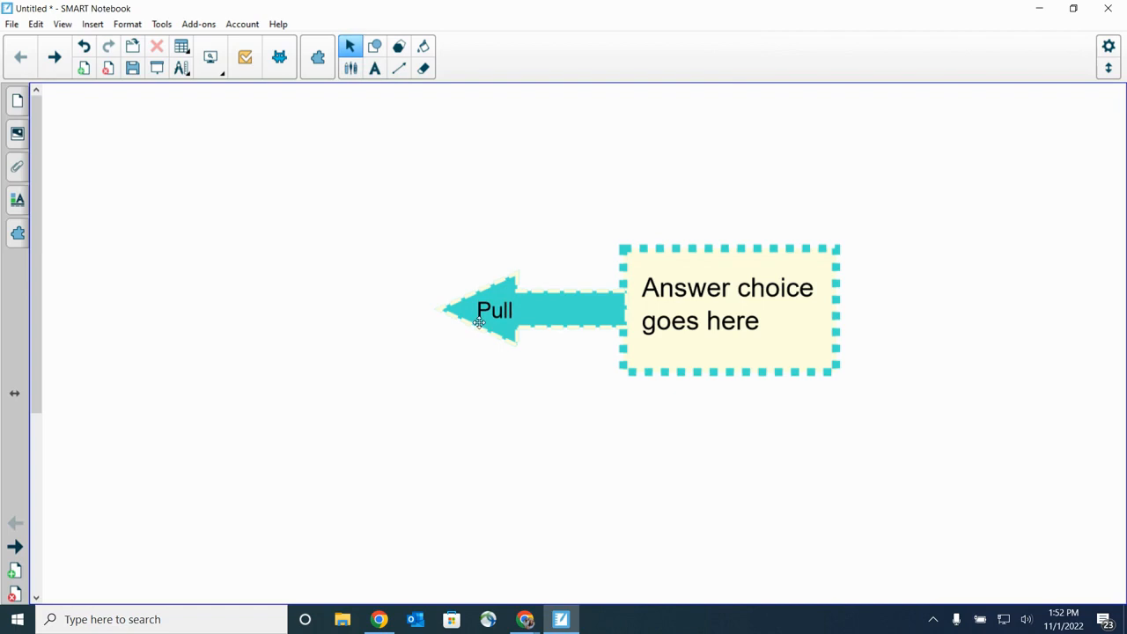
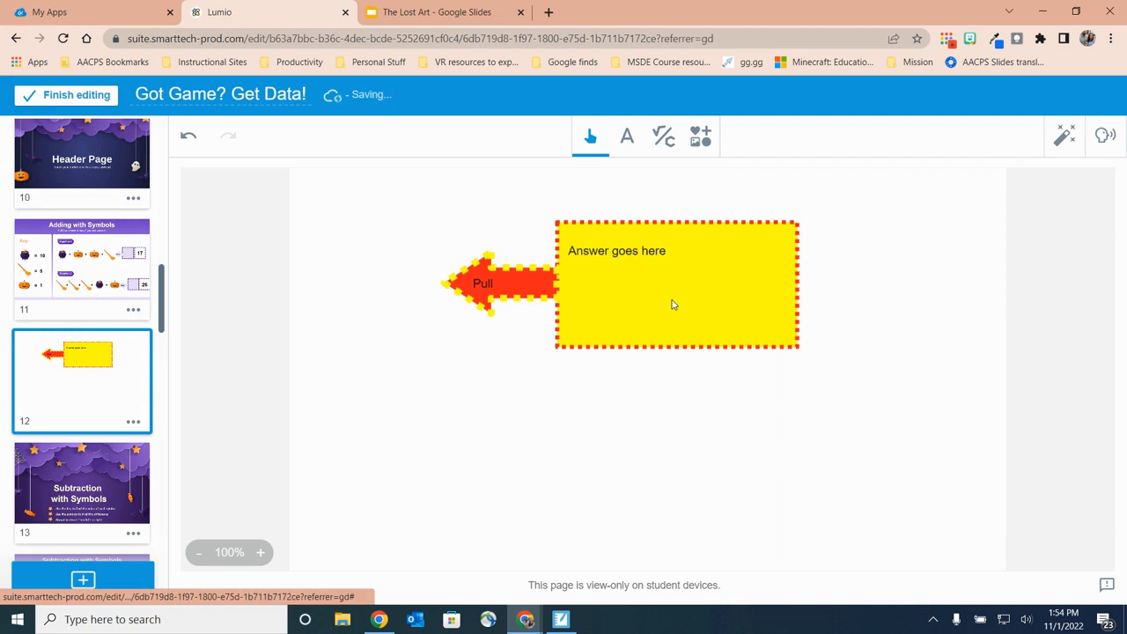
# Lock the grouped red and yellow pull tab on page 12 of the Lumio lesson.
pyautogui.click(818, 209)
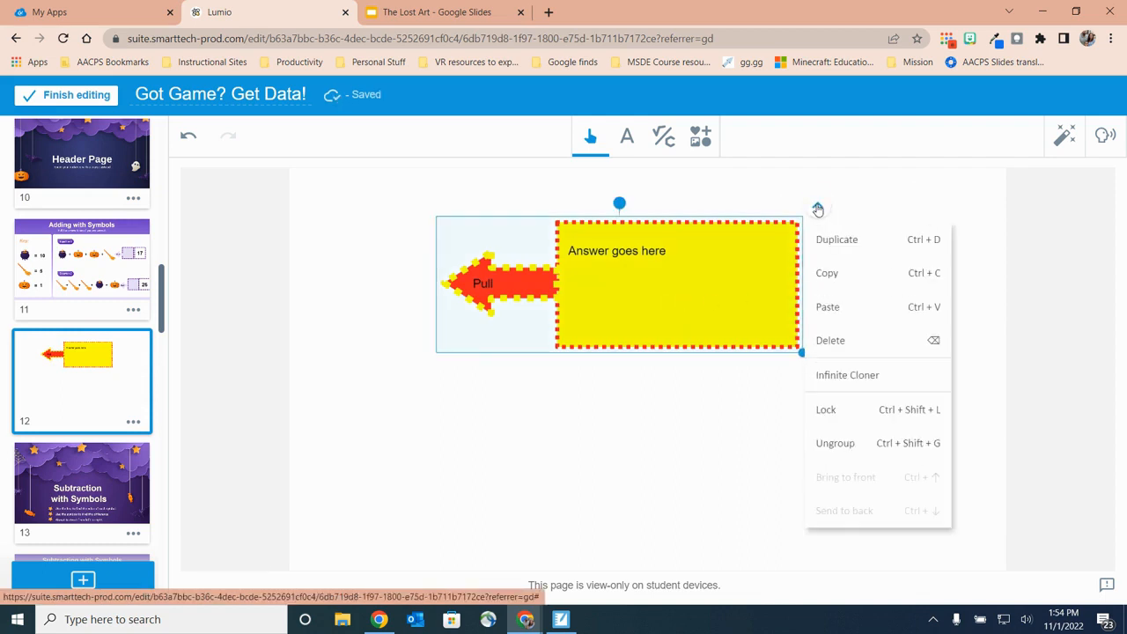
pyautogui.click(827, 414)
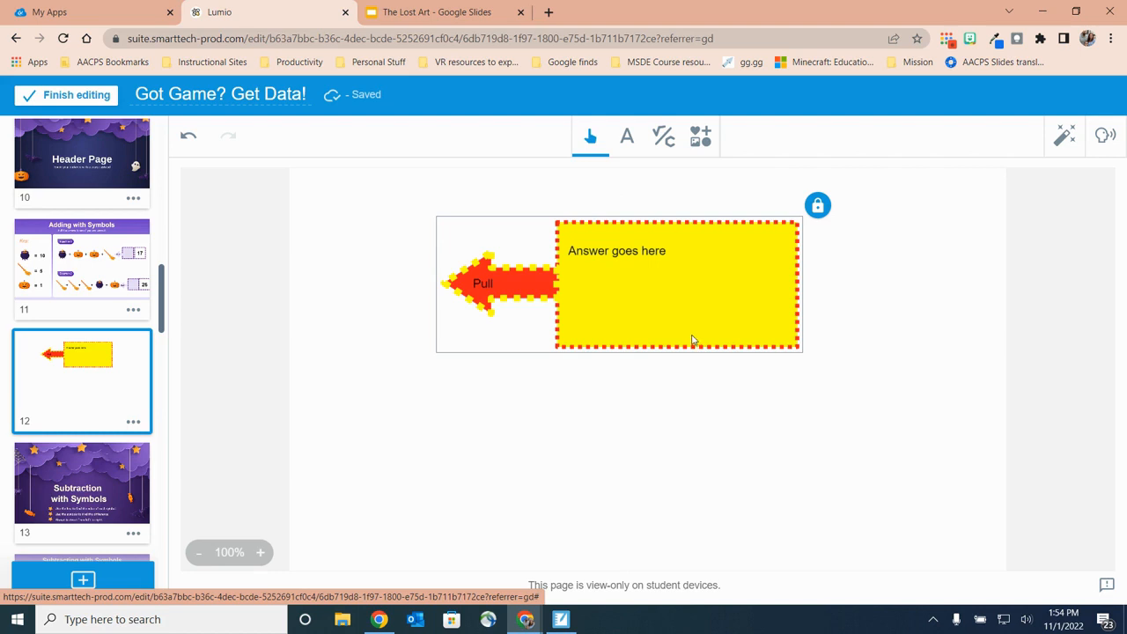
# Switch to SMART Notebook, pull the turquoise tab fully onto the page and set its lock to Allow Horizontal Move.
pyautogui.click(562, 621)
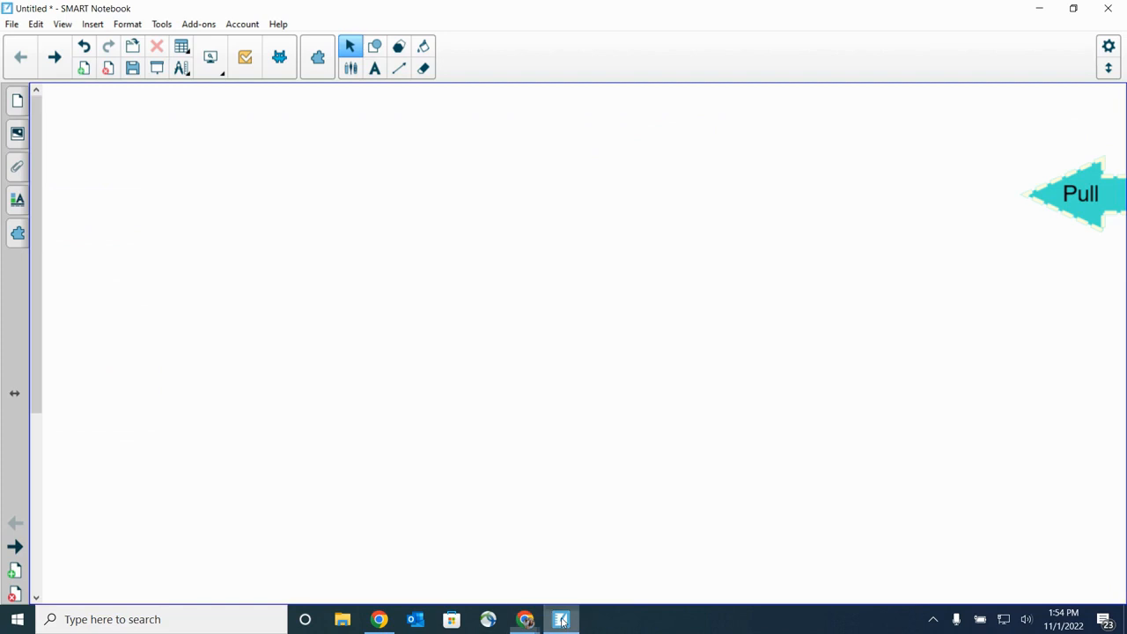
pyautogui.moveTo(1082, 212); pyautogui.dragTo(535, 210)
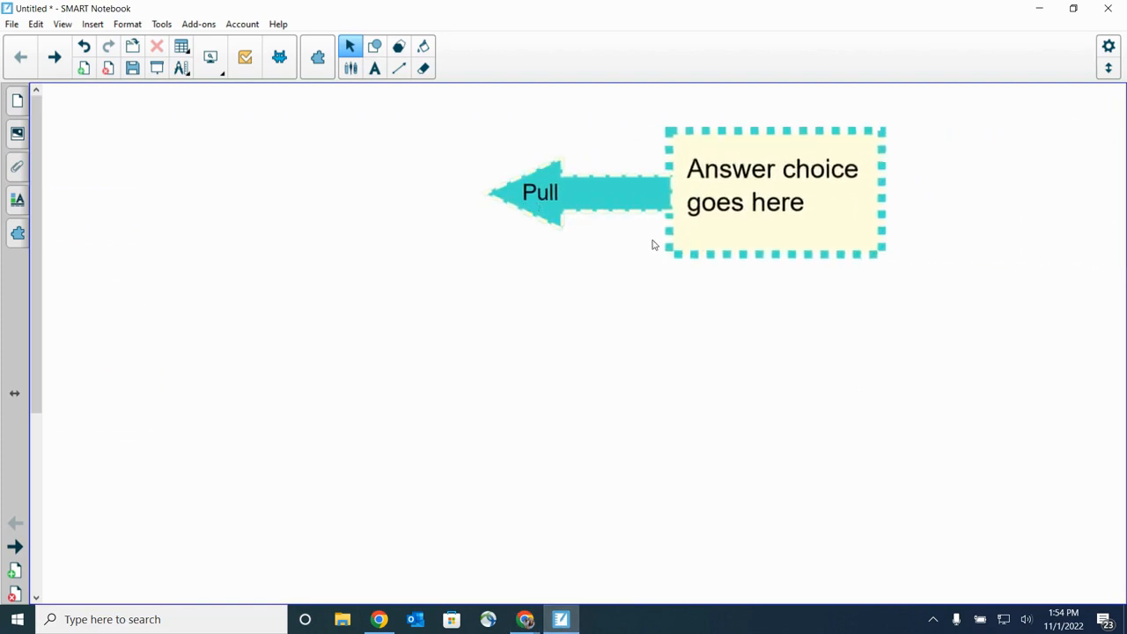
pyautogui.click(699, 244)
pyautogui.click(915, 95)
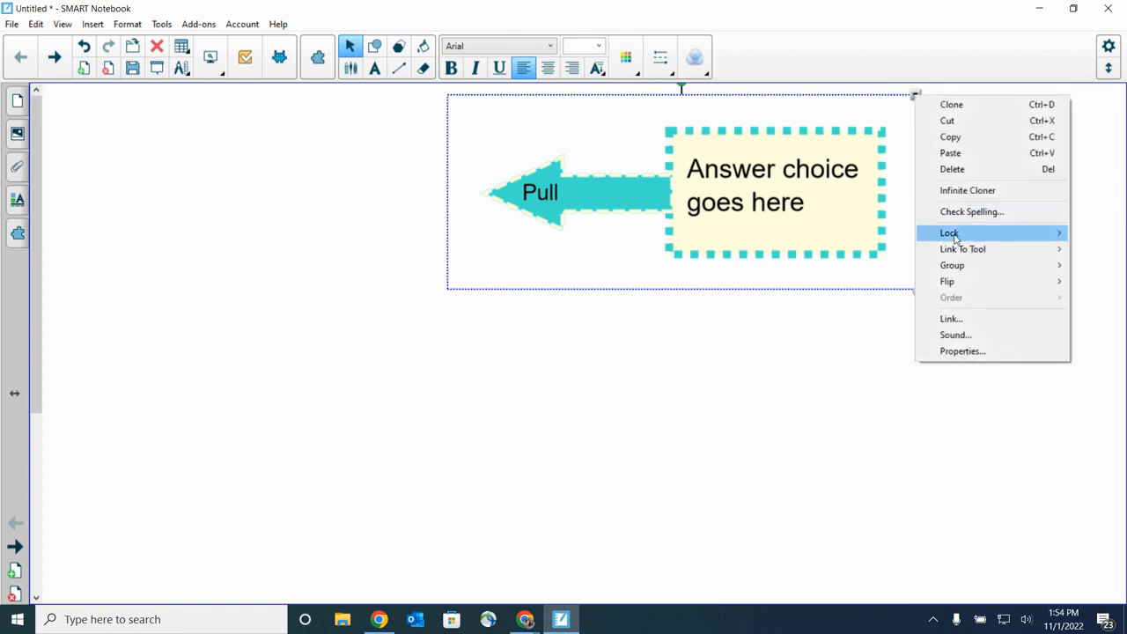
pyautogui.moveTo(955, 238)
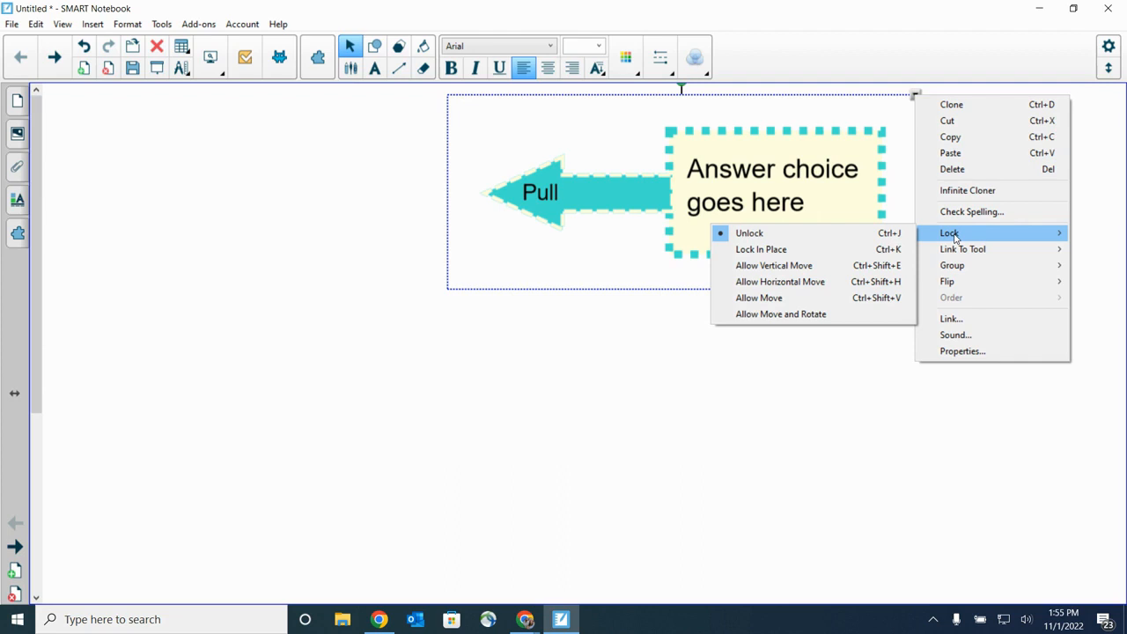
pyautogui.click(767, 289)
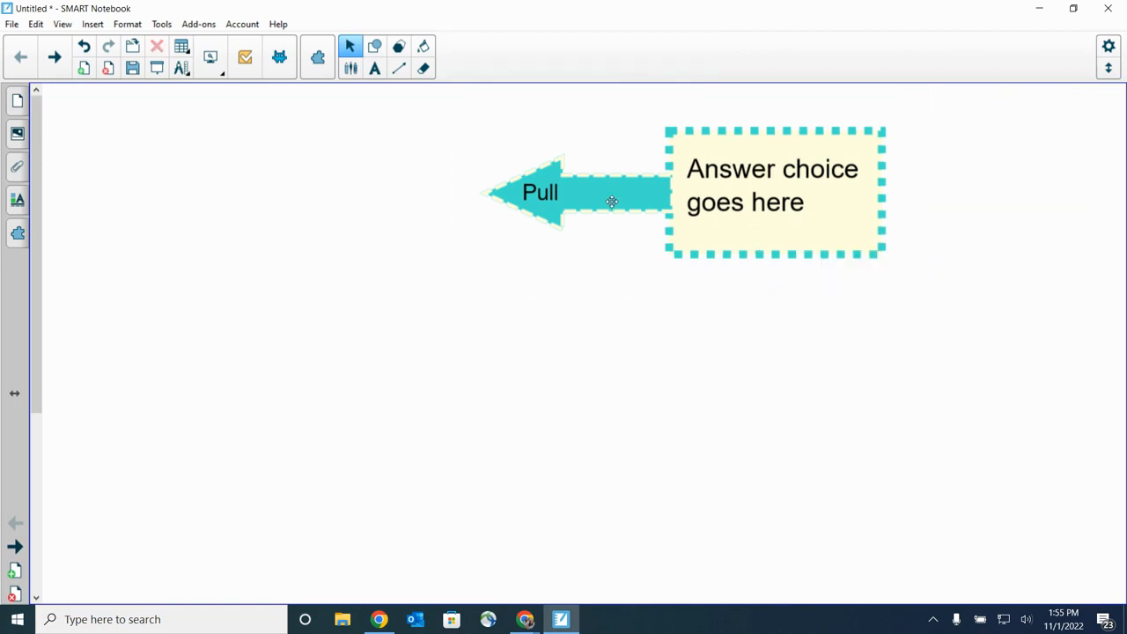
# Test the pull tab by sliding it off the page's right edge and pulling it back into view.
pyautogui.moveTo(586, 199); pyautogui.dragTo(533, 211)
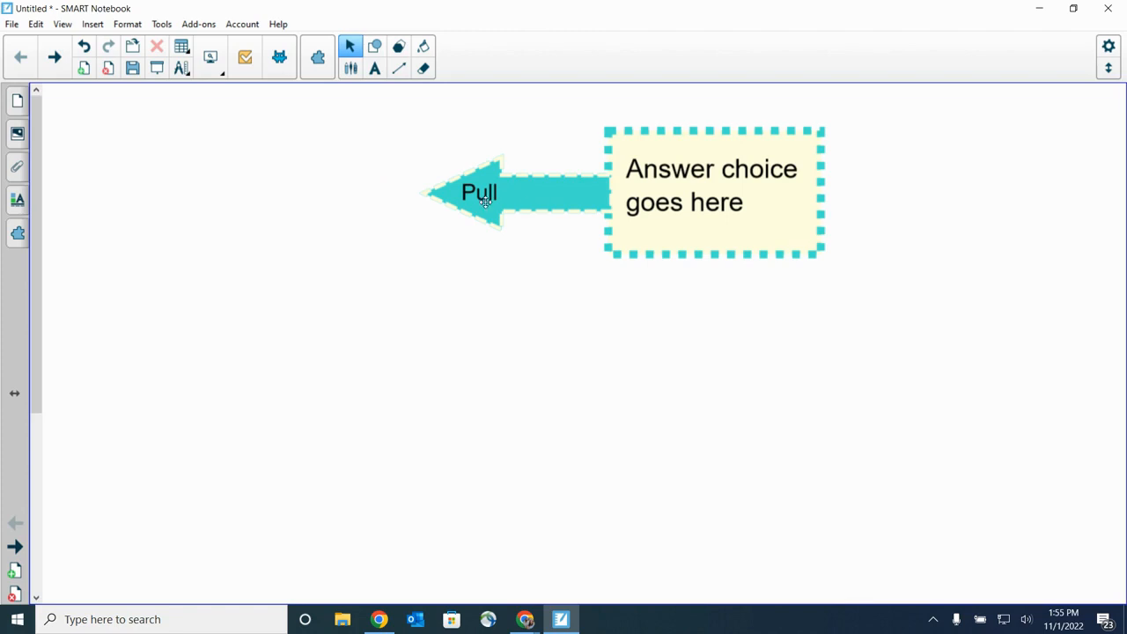
pyautogui.moveTo(488, 207); pyautogui.dragTo(1095, 193)
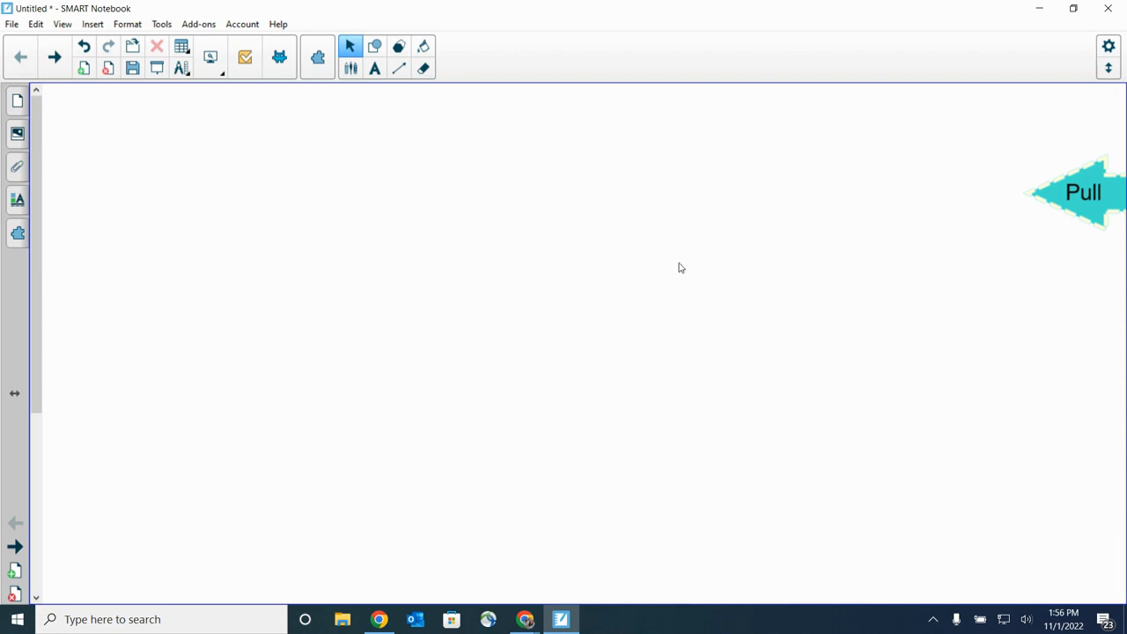
pyautogui.moveTo(1084, 207); pyautogui.dragTo(479, 217)
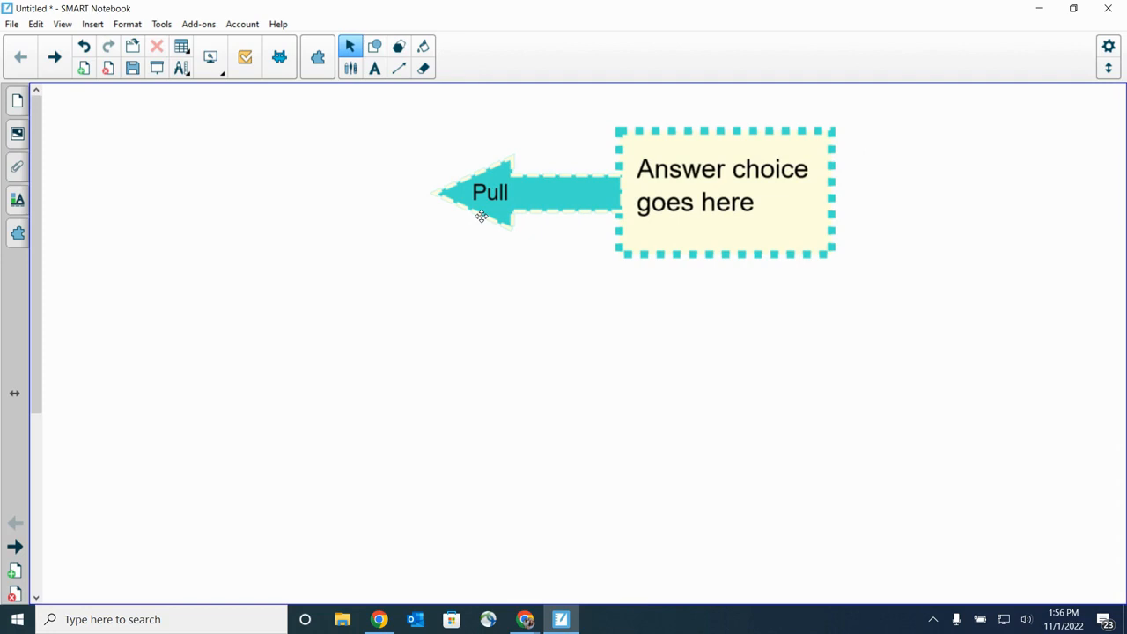
# Unlock the pull tab and clone it, placing the copy directly below the original.
pyautogui.click(582, 188)
pyautogui.click(866, 95)
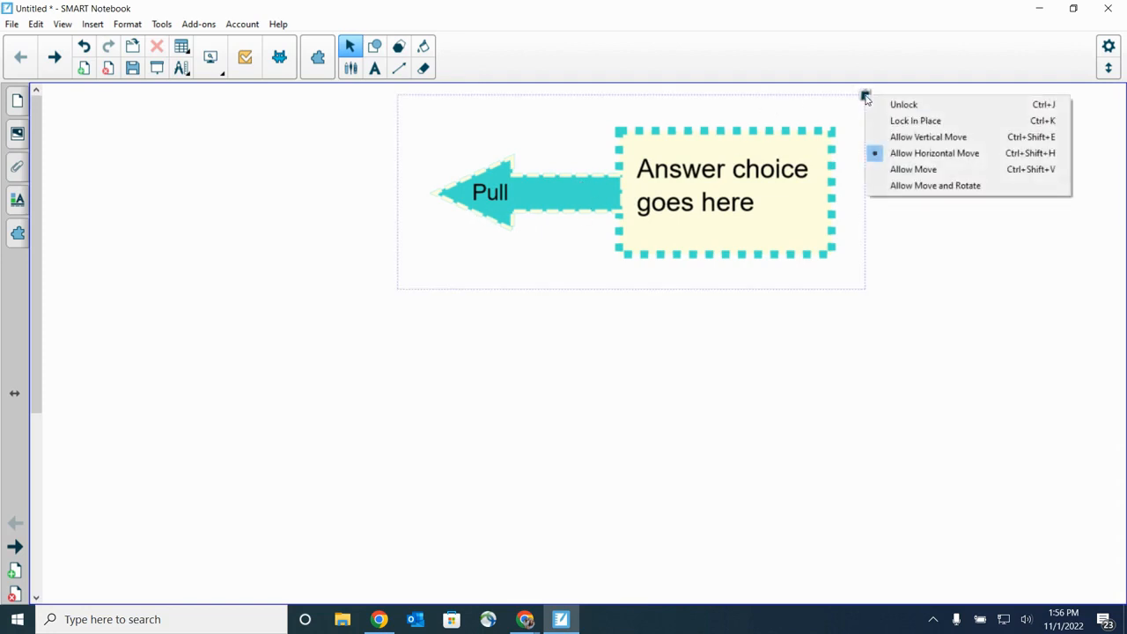
pyautogui.click(908, 105)
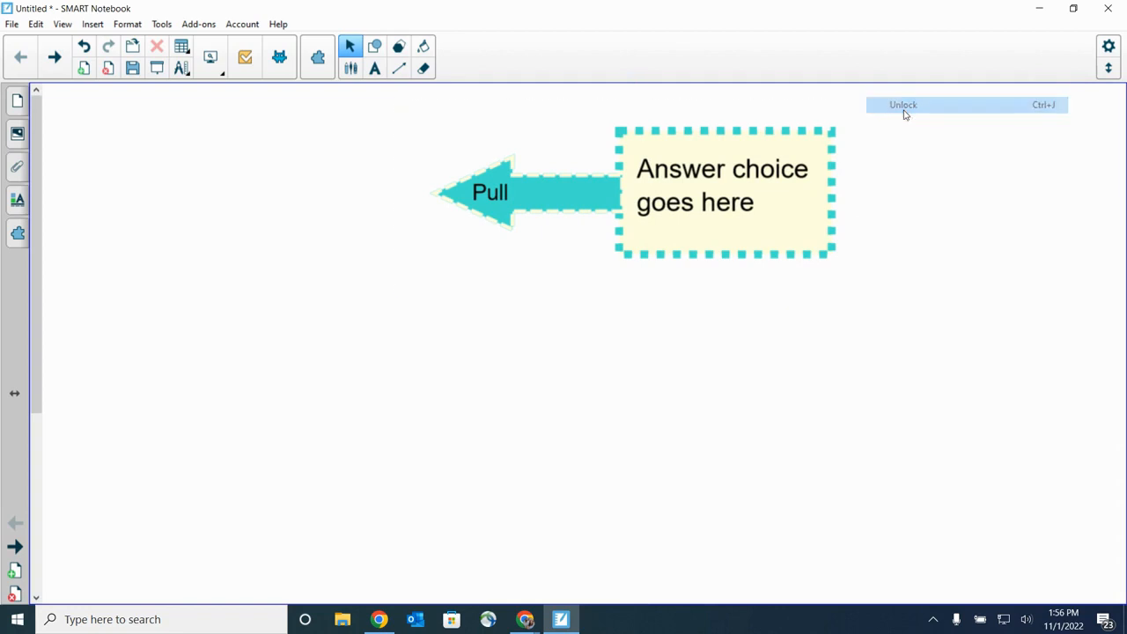
pyautogui.rightClick(733, 189)
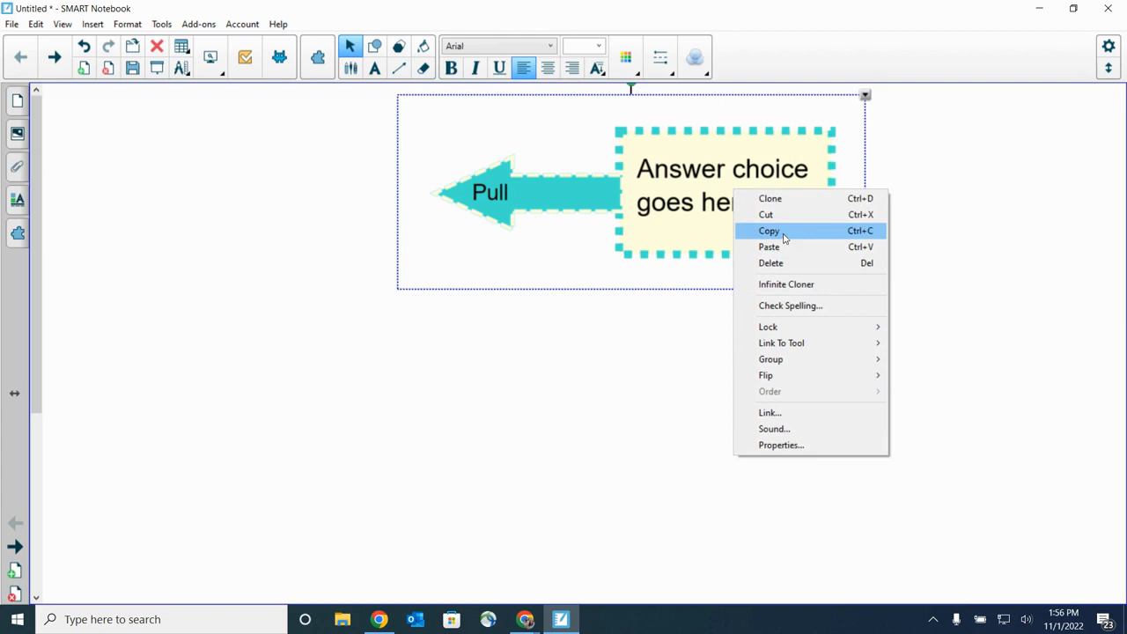
pyautogui.click(772, 199)
pyautogui.moveTo(640, 234)
pyautogui.mouseDown()
pyautogui.moveTo(636, 435)
pyautogui.moveTo(610, 433)
pyautogui.mouseUp()
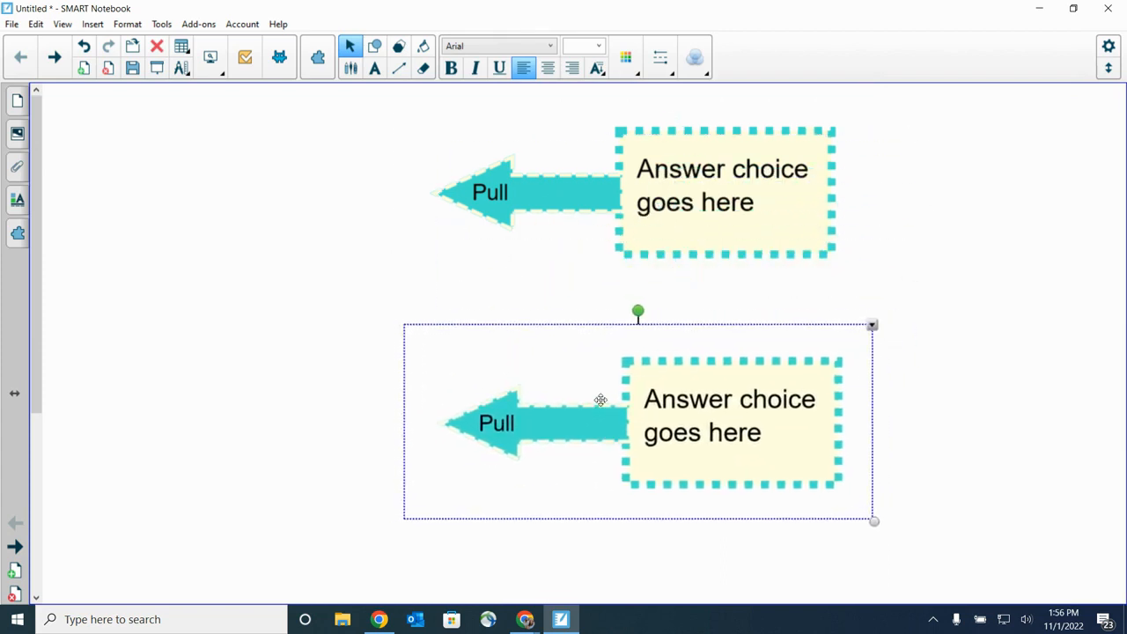
# Lock both the original pull tab and its copy with Allow Horizontal Move.
pyautogui.click(572, 203)
pyautogui.click(865, 95)
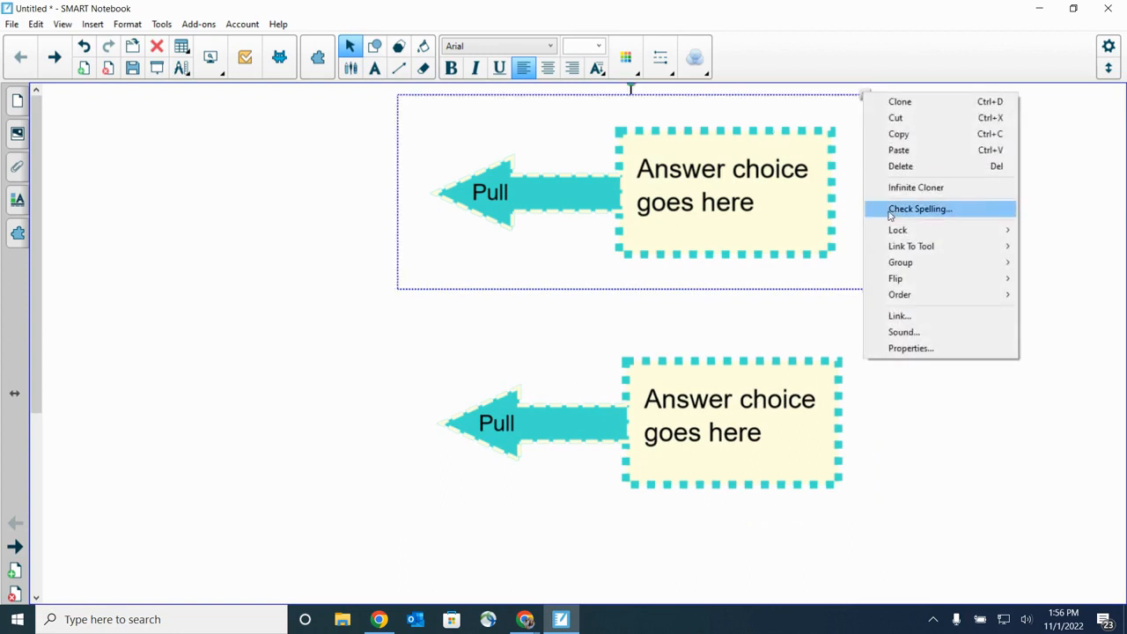
pyautogui.moveTo(902, 230)
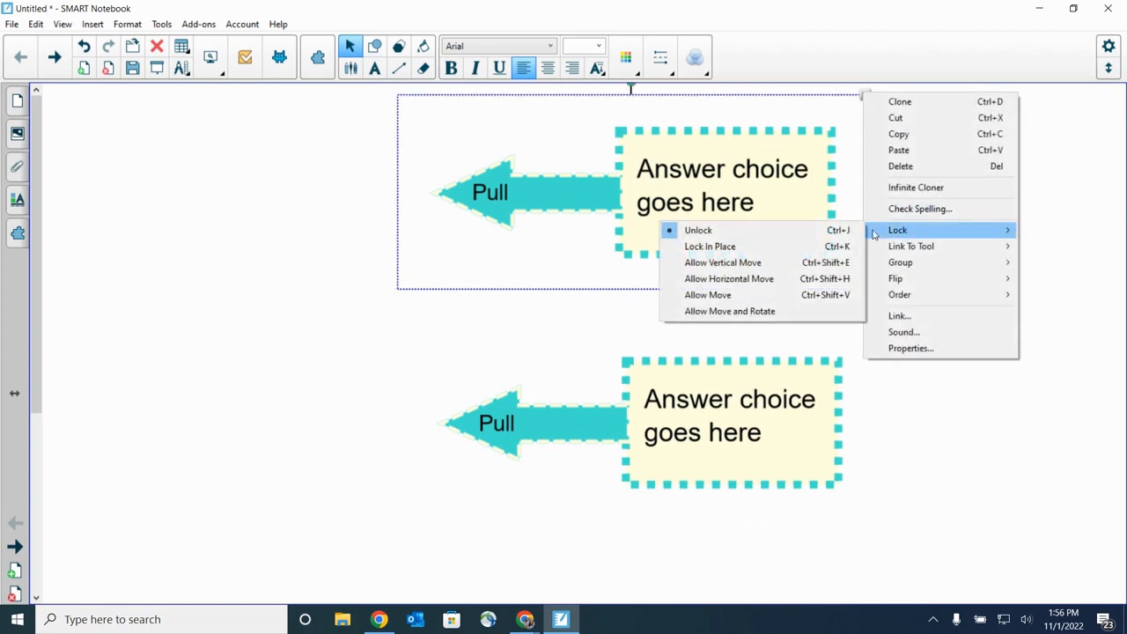
pyautogui.click(756, 279)
pyautogui.click(765, 395)
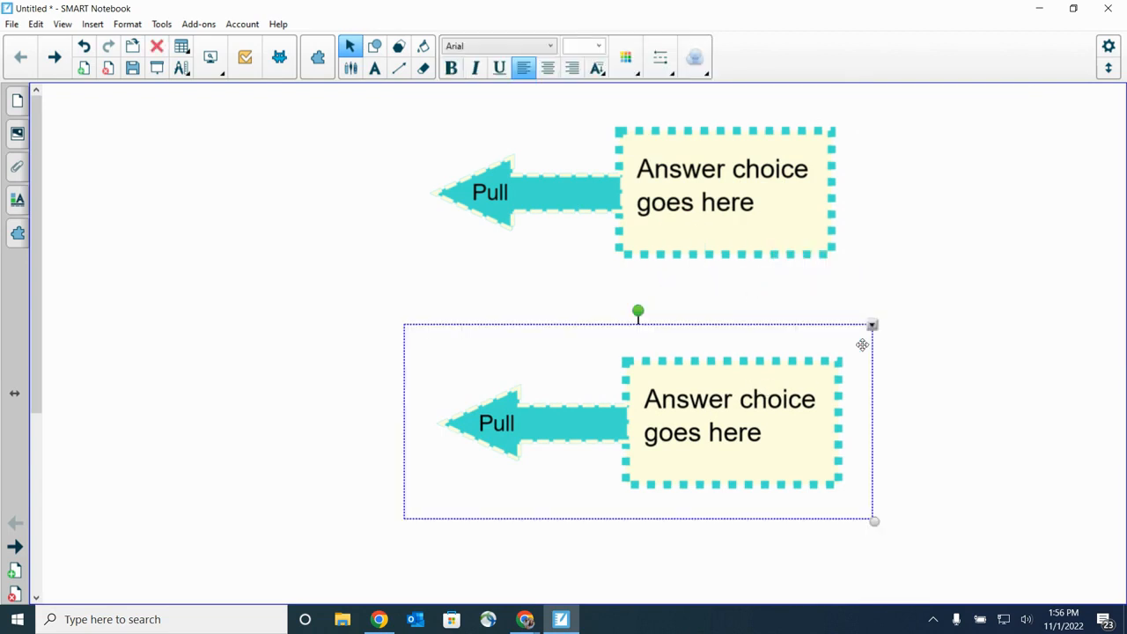
pyautogui.click(871, 326)
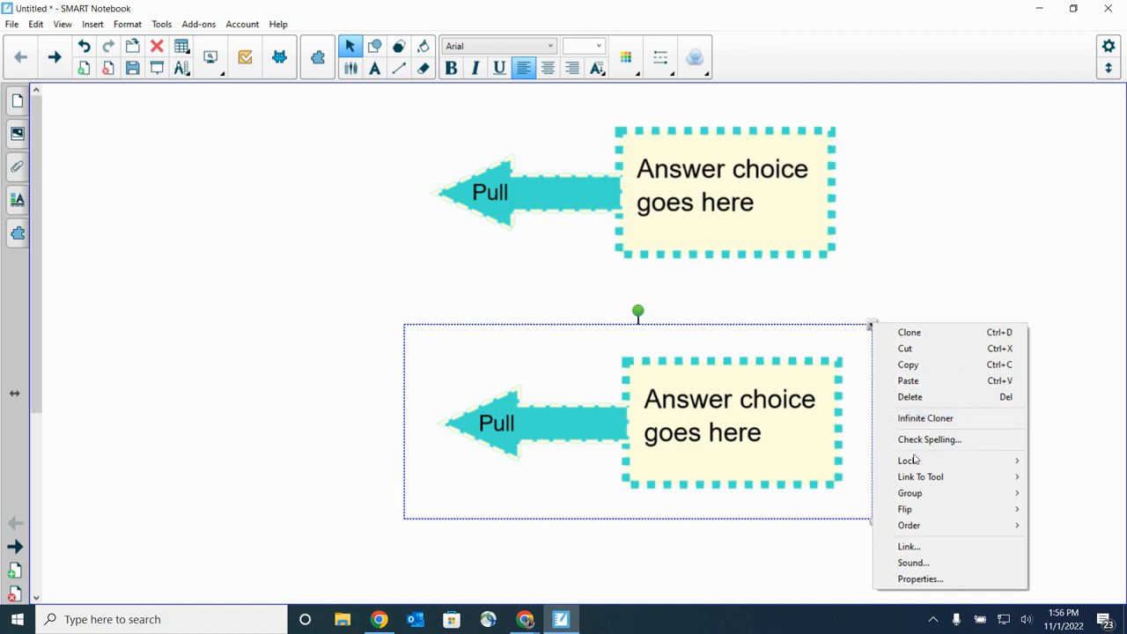
pyautogui.moveTo(916, 459)
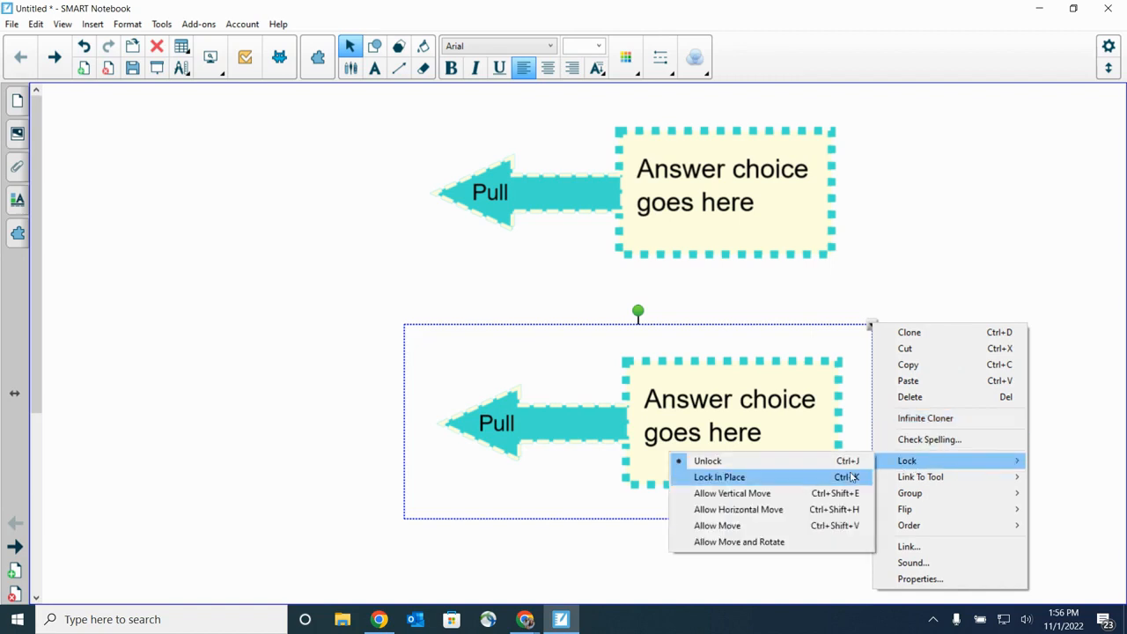
pyautogui.click(786, 513)
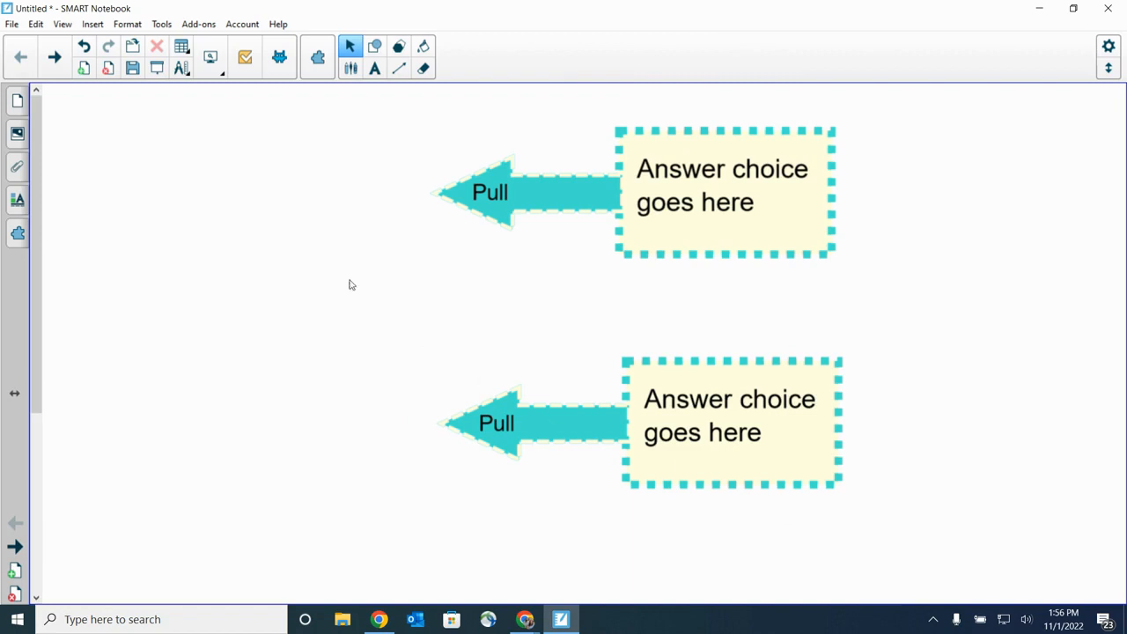
# Save the notebook file to the Desktop as "Pull tab example".
pyautogui.click(12, 25)
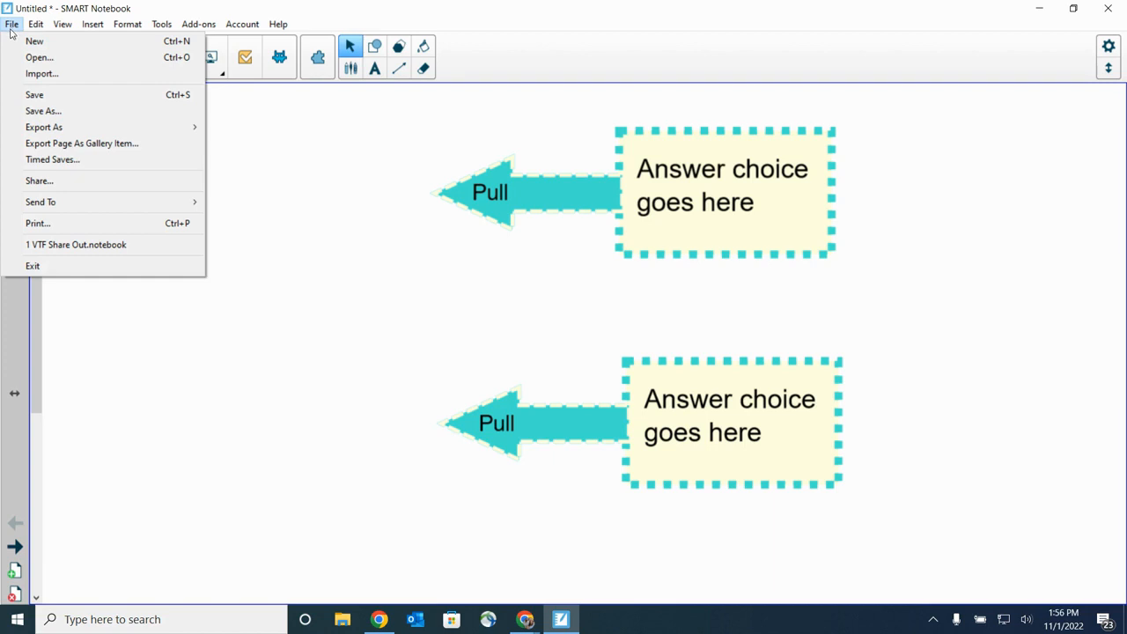
pyautogui.click(35, 113)
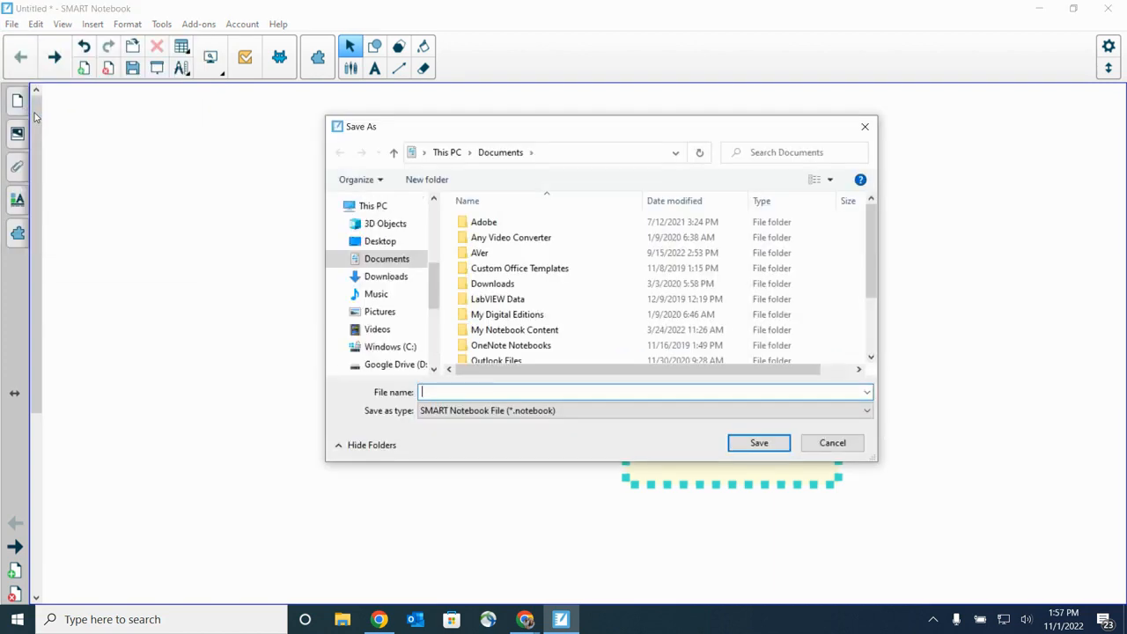
pyautogui.click(379, 243)
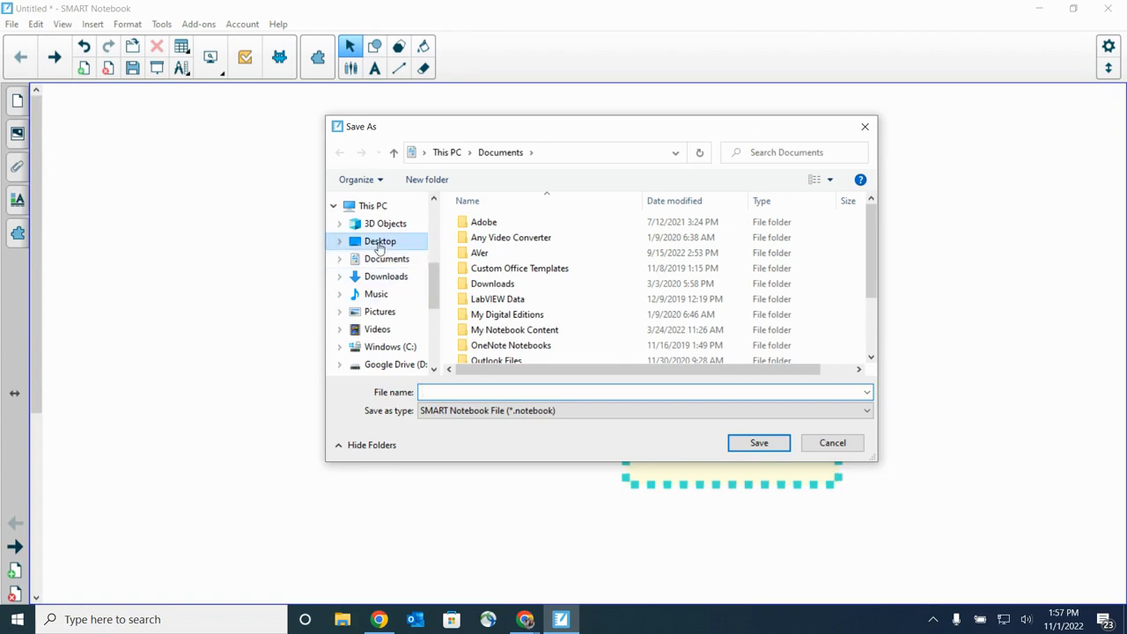
pyautogui.click(428, 392)
pyautogui.click(428, 392)
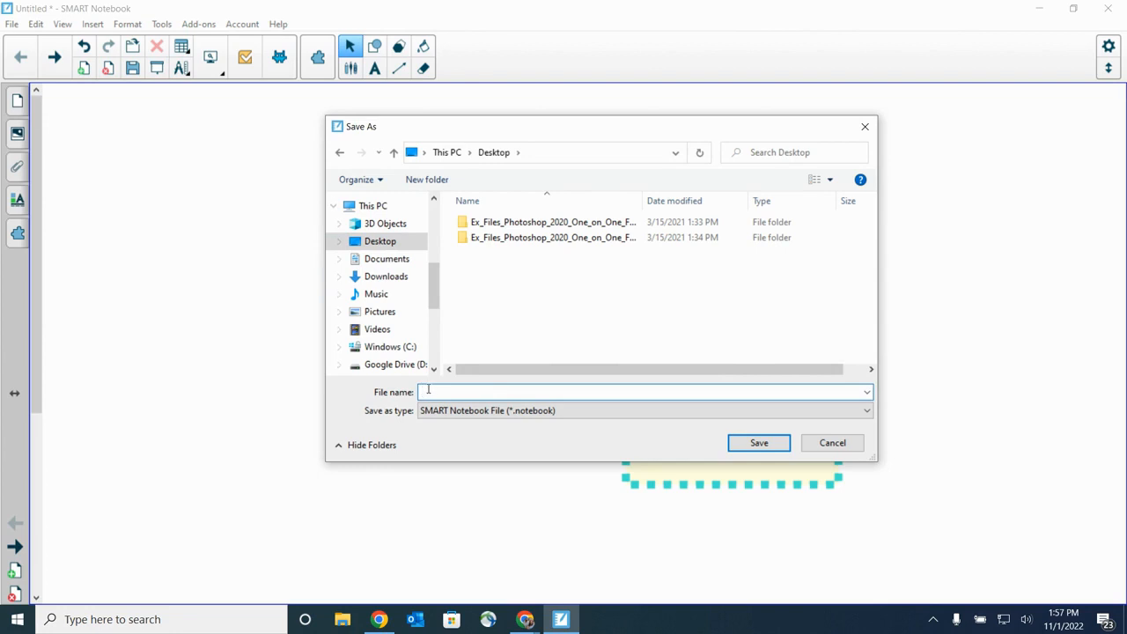
pyautogui.write('Pull tab example')
pyautogui.click(775, 445)
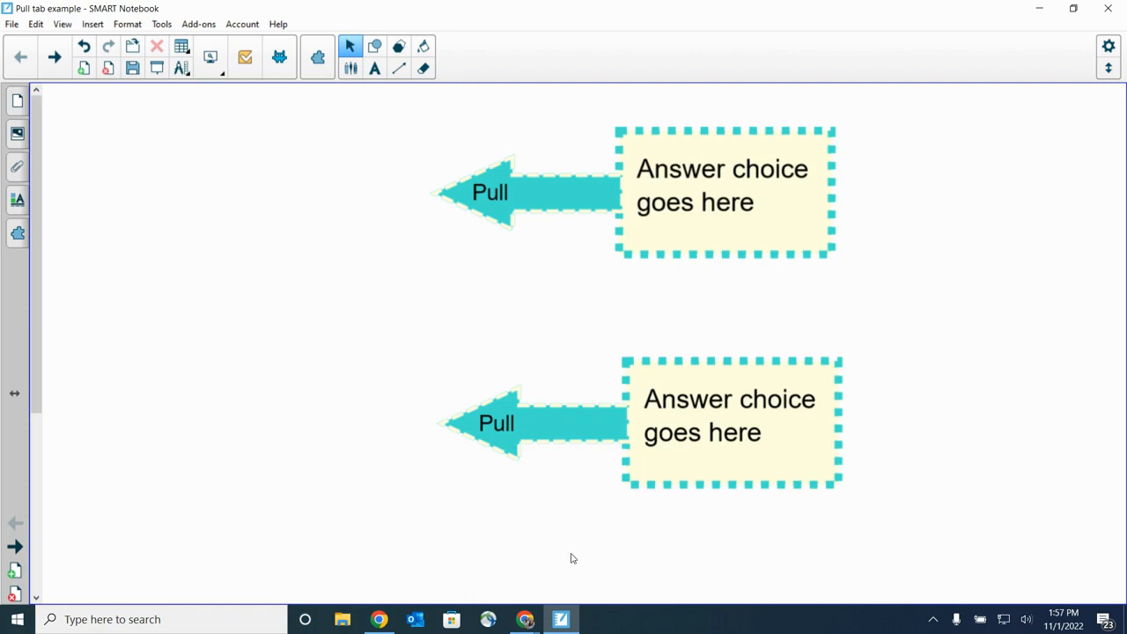
# Switch to Lumio and import the page from "Pull tab example.notebook" on the Desktop into the "Got Game? Get Data!" lesson.
pyautogui.click(525, 619)
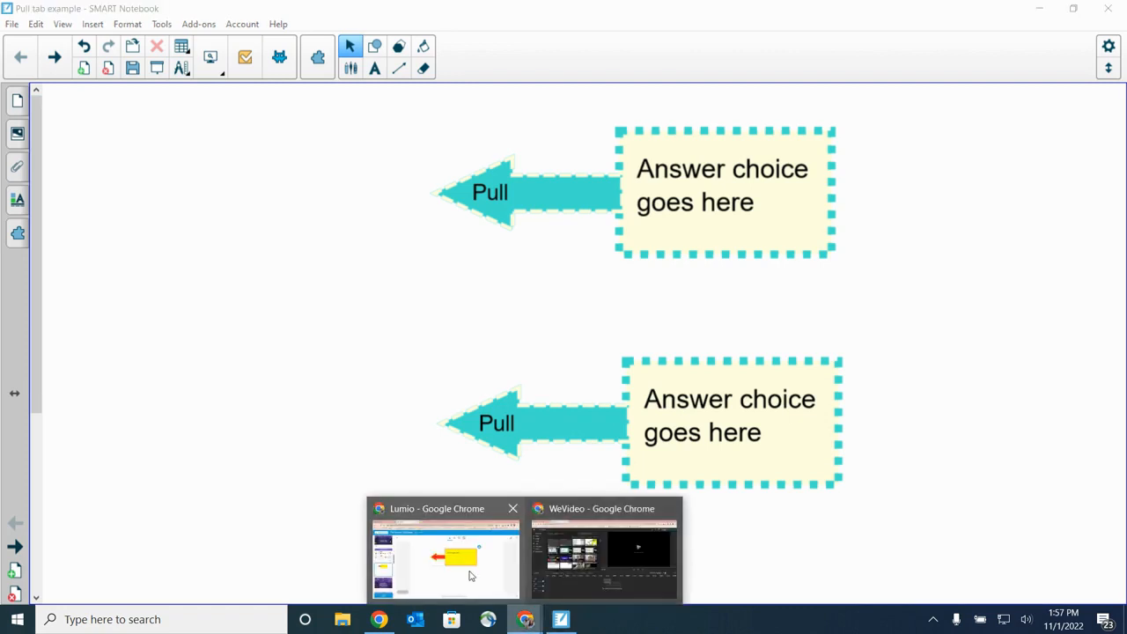
pyautogui.click(470, 576)
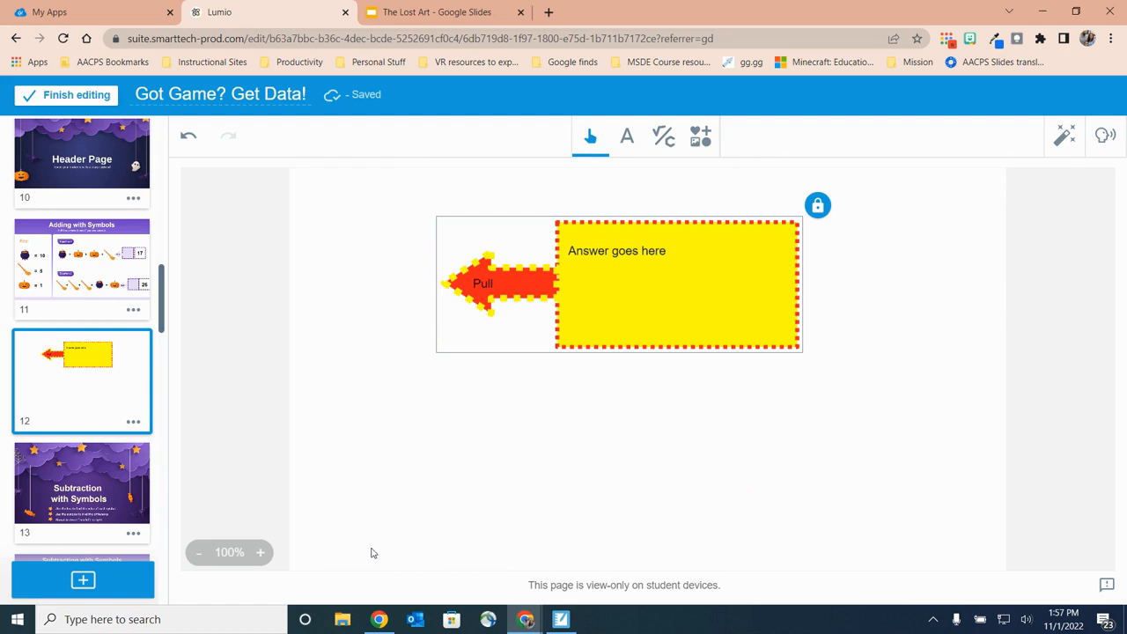
pyautogui.click(83, 582)
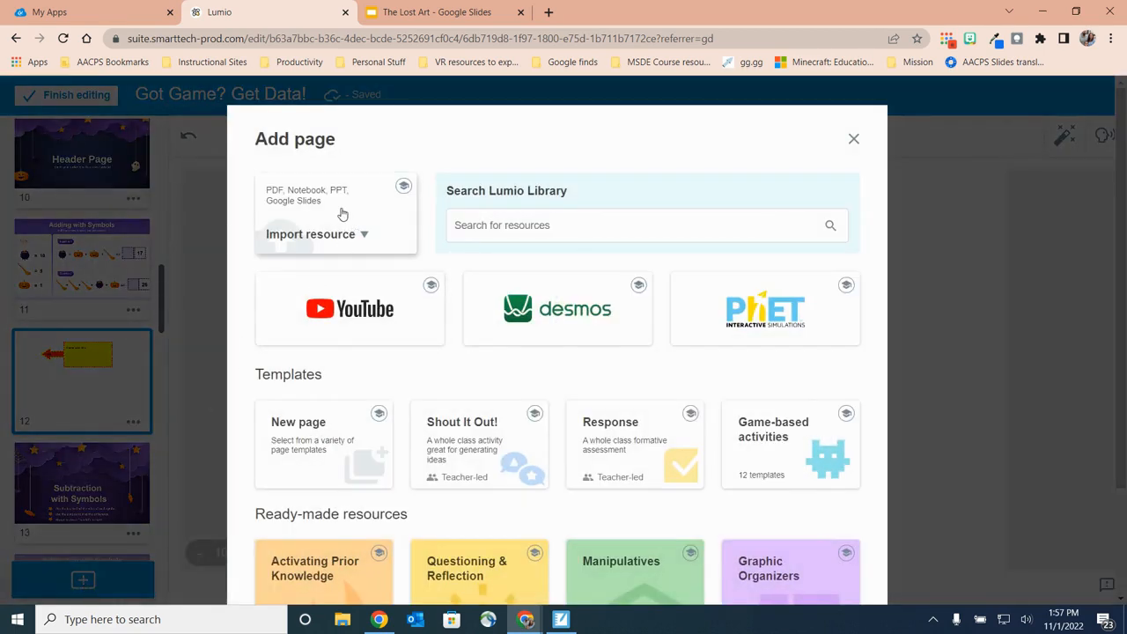
pyautogui.click(341, 216)
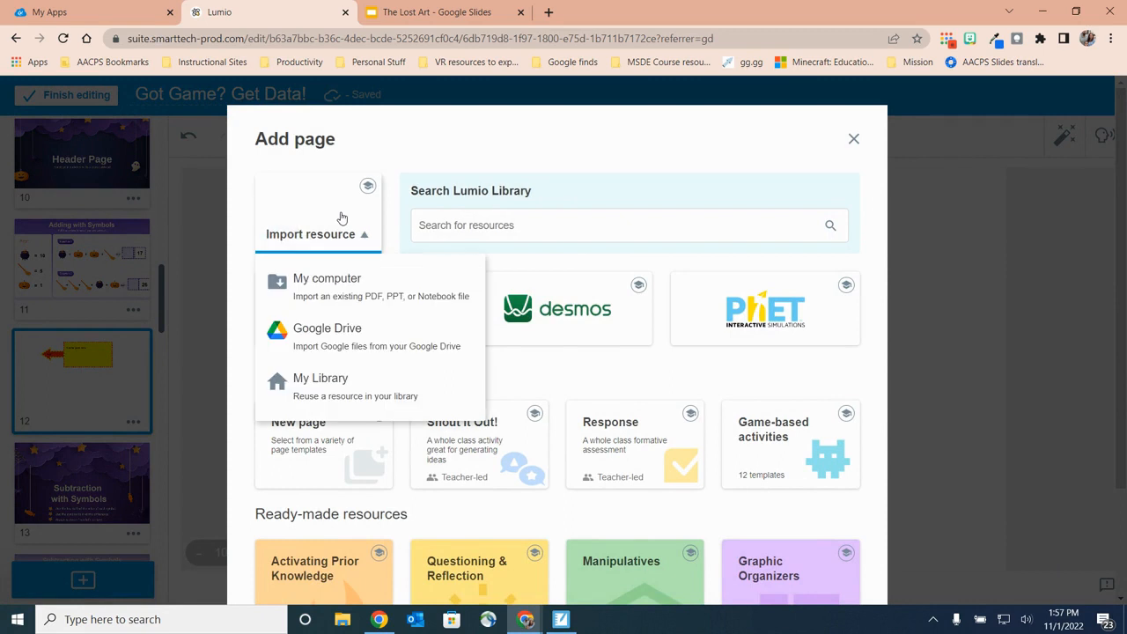
pyautogui.click(326, 280)
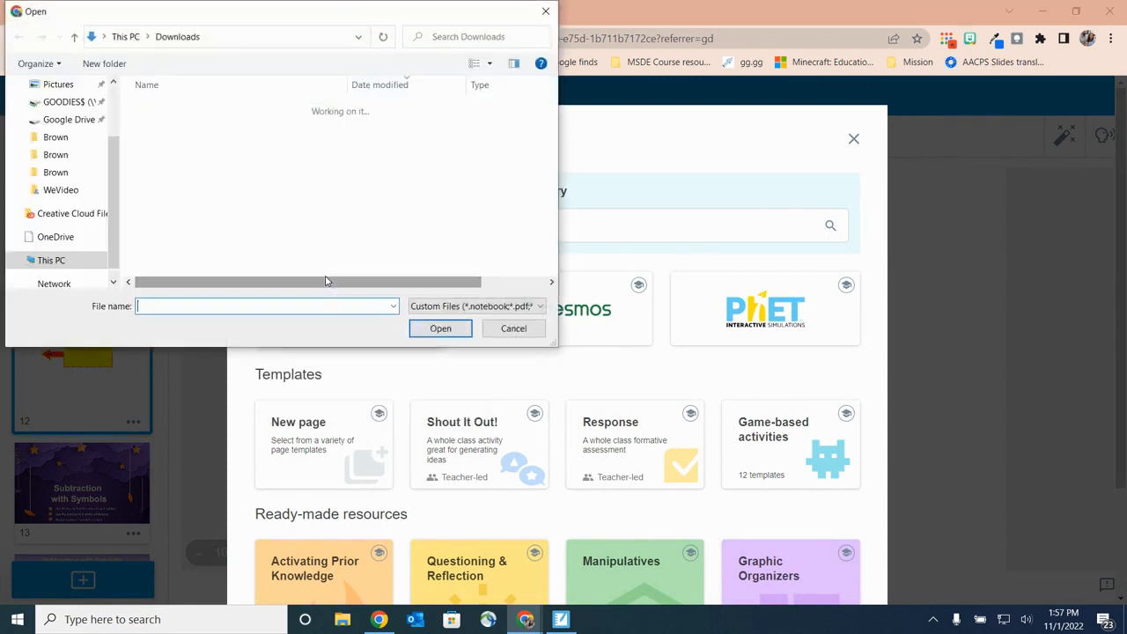
pyautogui.click(64, 128)
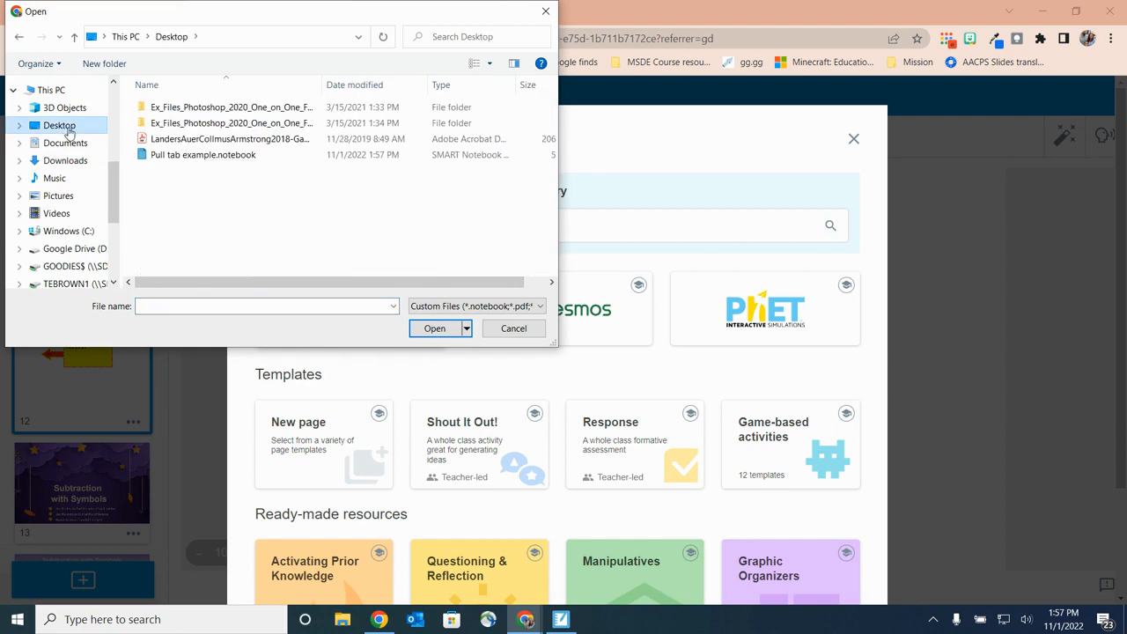
pyautogui.click(183, 159)
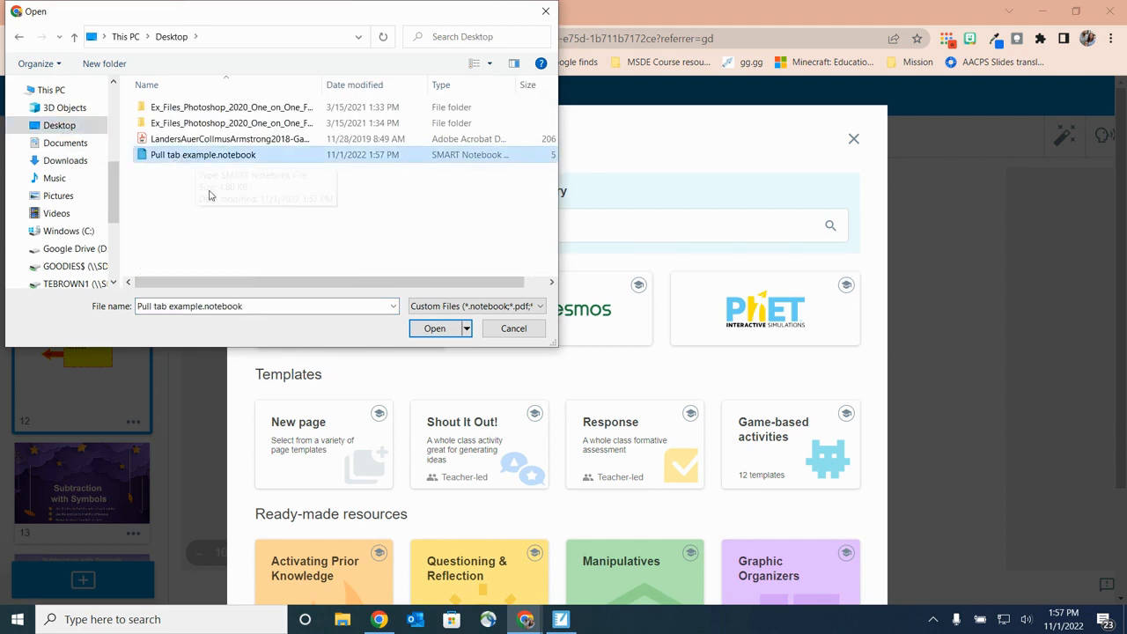
pyautogui.click(435, 328)
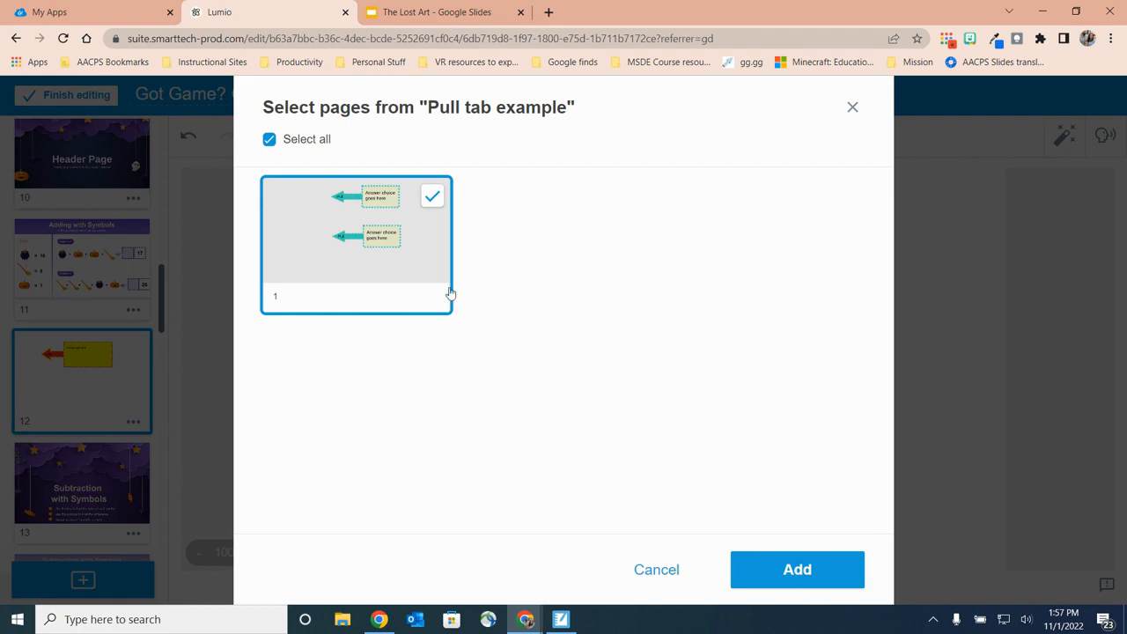
pyautogui.click(791, 580)
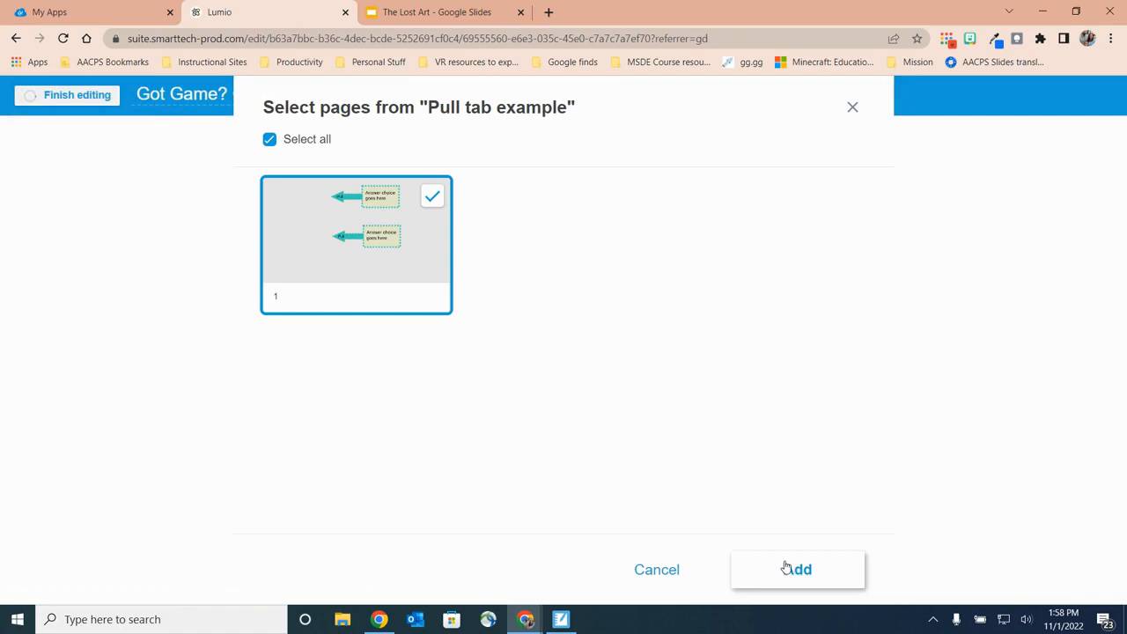
# Slide both pull tabs to the page's right edge, leaving only their Pull arrows in view.
pyautogui.moveTo(596, 228); pyautogui.dragTo(766, 237)
pyautogui.moveTo(646, 262); pyautogui.dragTo(876, 224)
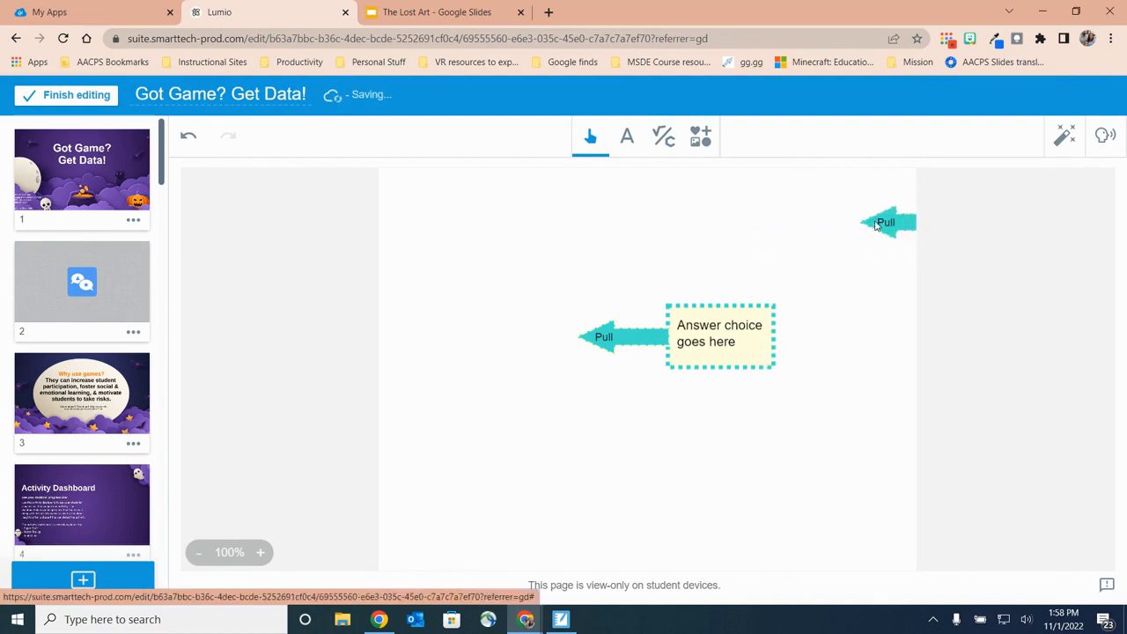
pyautogui.moveTo(613, 326); pyautogui.dragTo(898, 327)
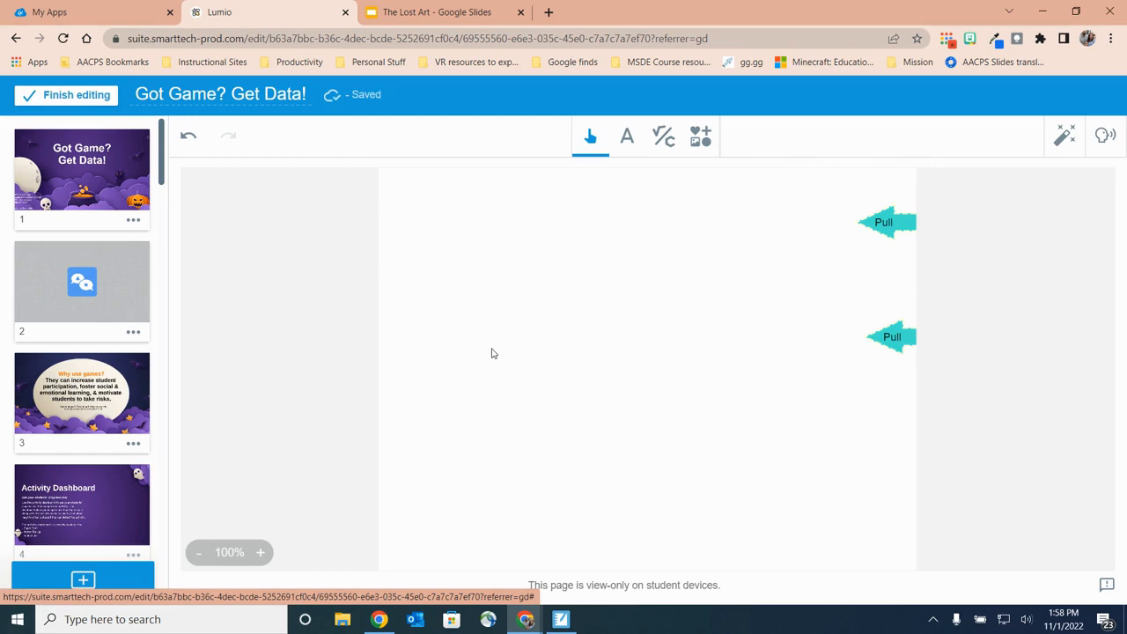
# Add the text "Problem to solve goes here" level with the upper pull tab, set to size 24 and widened to one line.
pyautogui.click(627, 136)
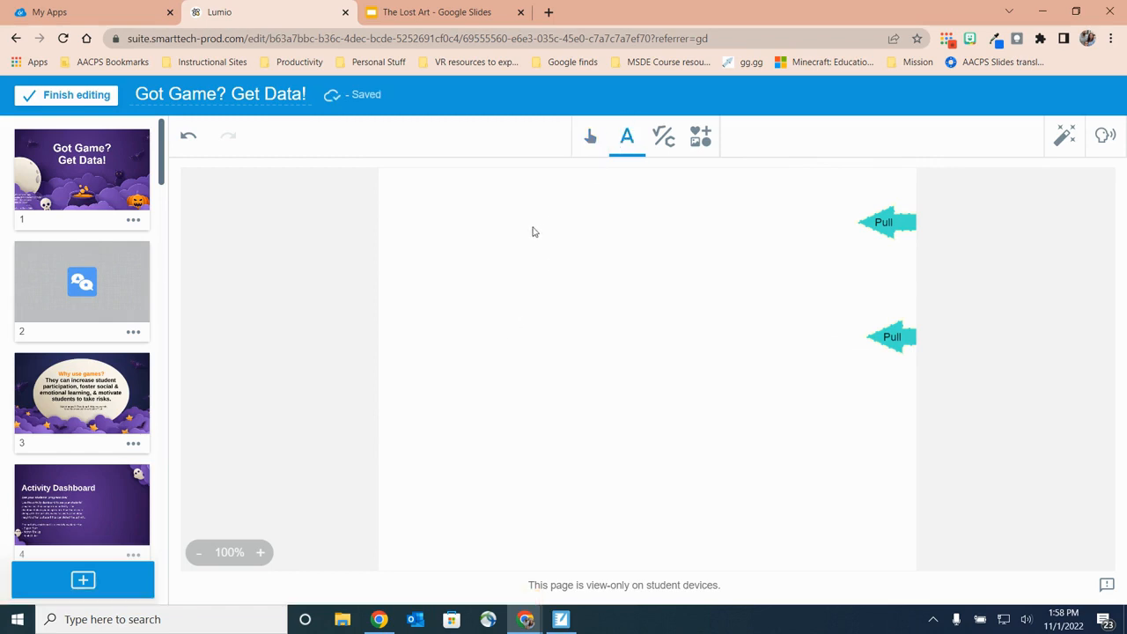
pyautogui.click(476, 221)
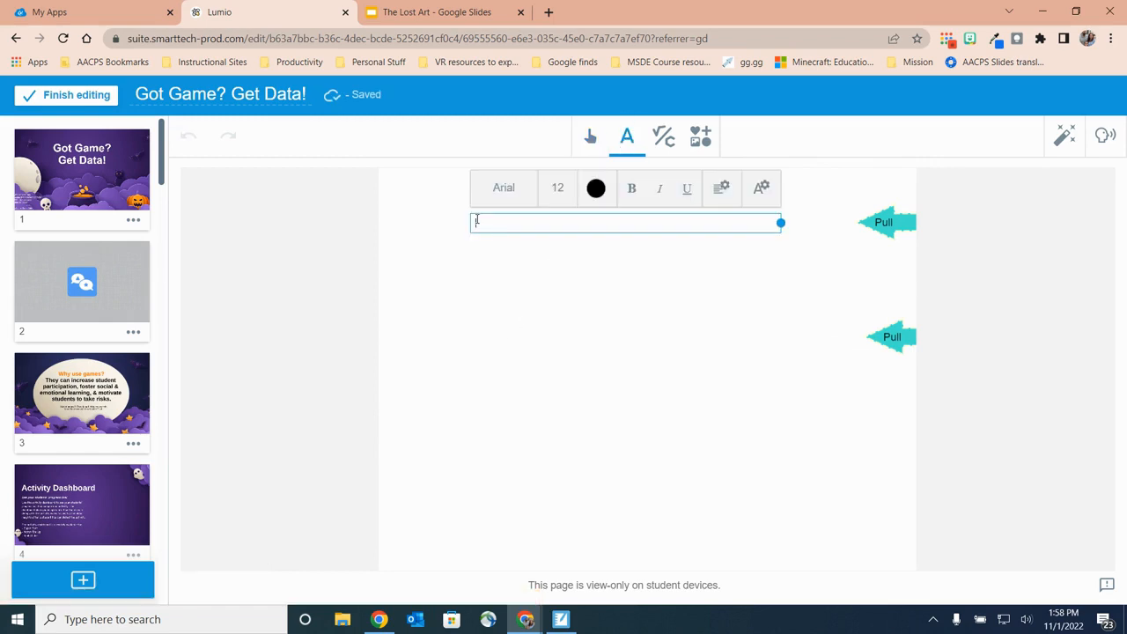
pyautogui.write('Problem to solve goes here')
pyautogui.hotkey('ctrl', 'a')
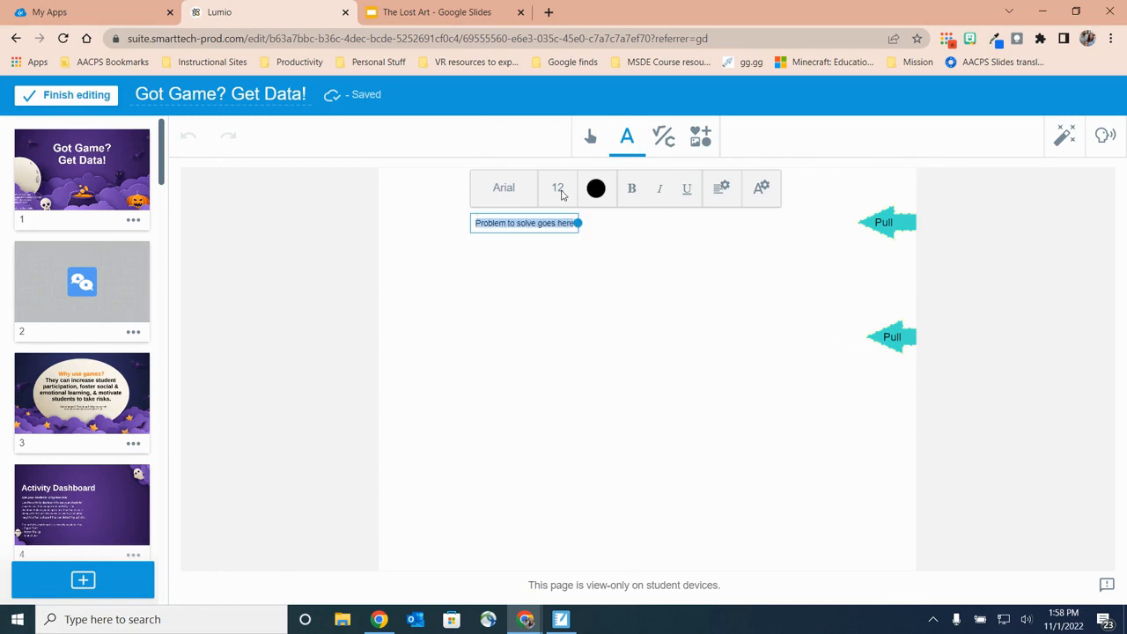
pyautogui.click(558, 188)
pyautogui.click(552, 337)
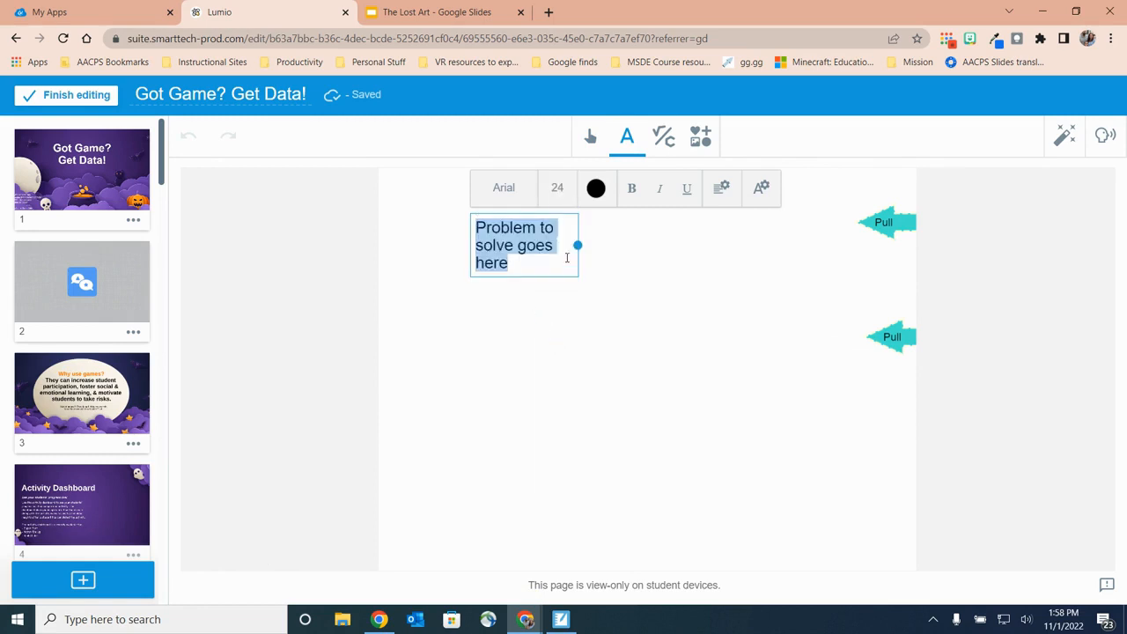
pyautogui.moveTo(580, 248); pyautogui.dragTo(740, 240)
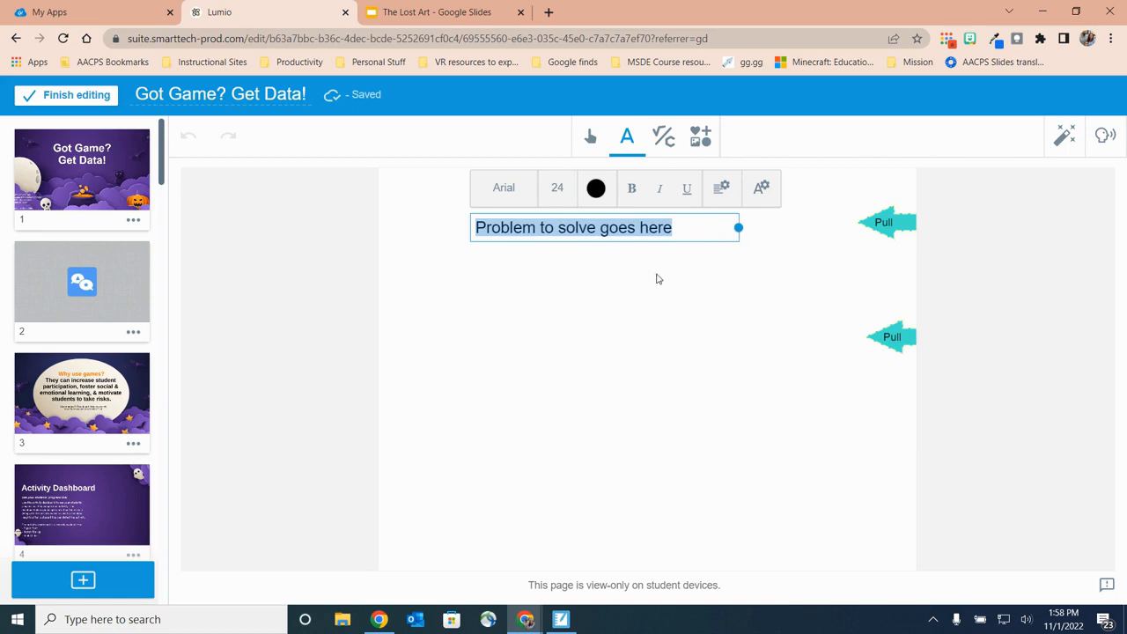
pyautogui.click(626, 290)
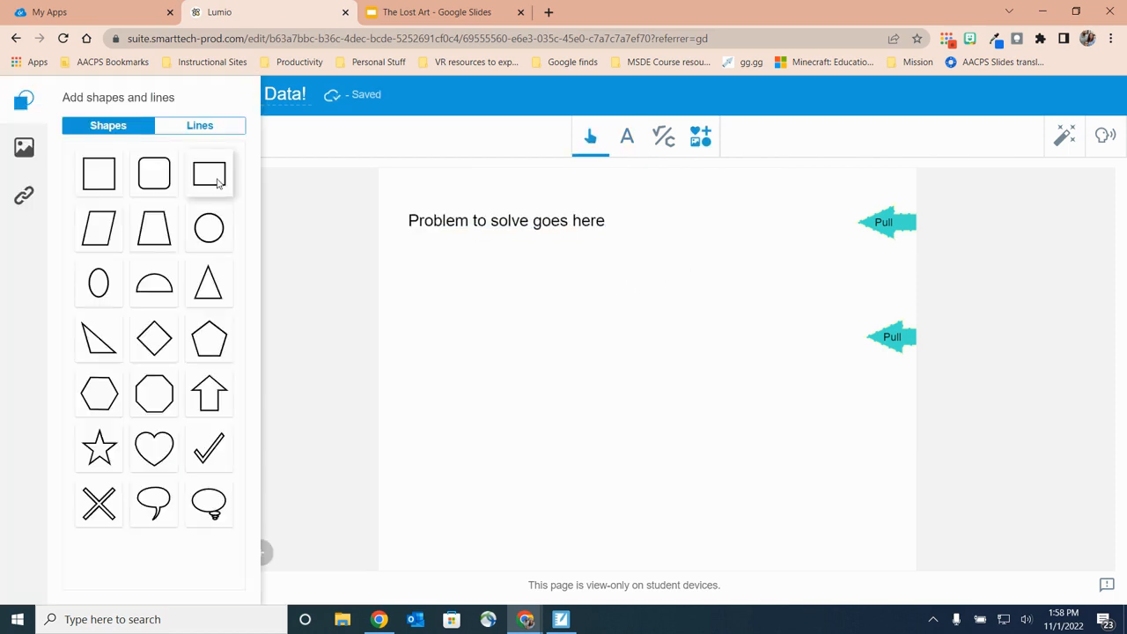
# Add a wide rectangle directly after the problem text and lock it in place.
pyautogui.click(218, 182)
pyautogui.moveTo(650, 377); pyautogui.dragTo(745, 249)
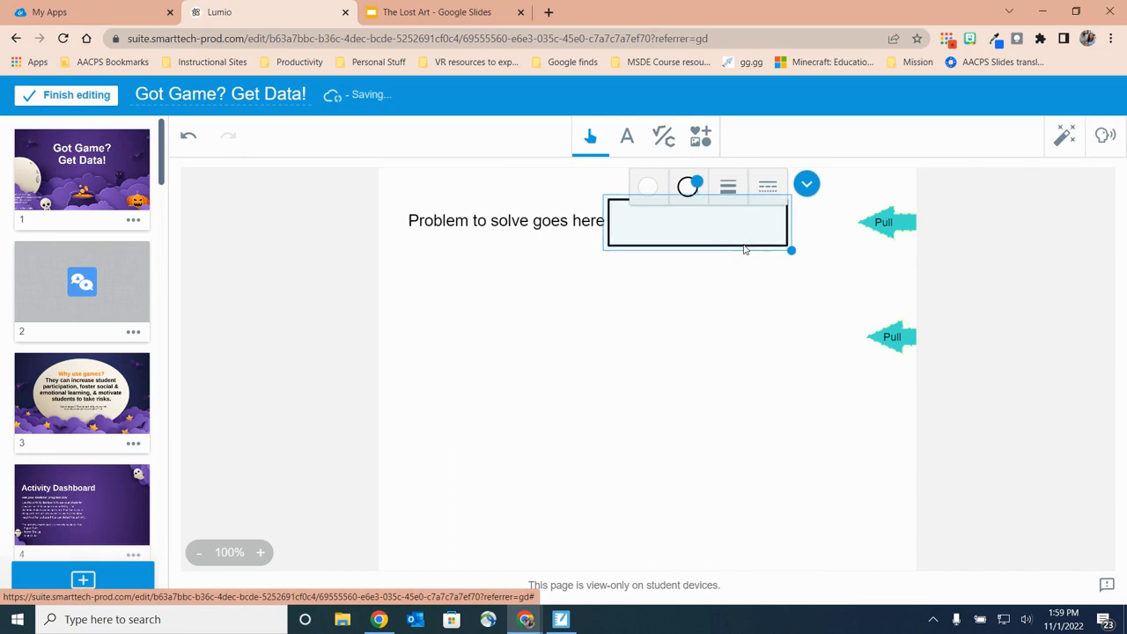
pyautogui.click(807, 184)
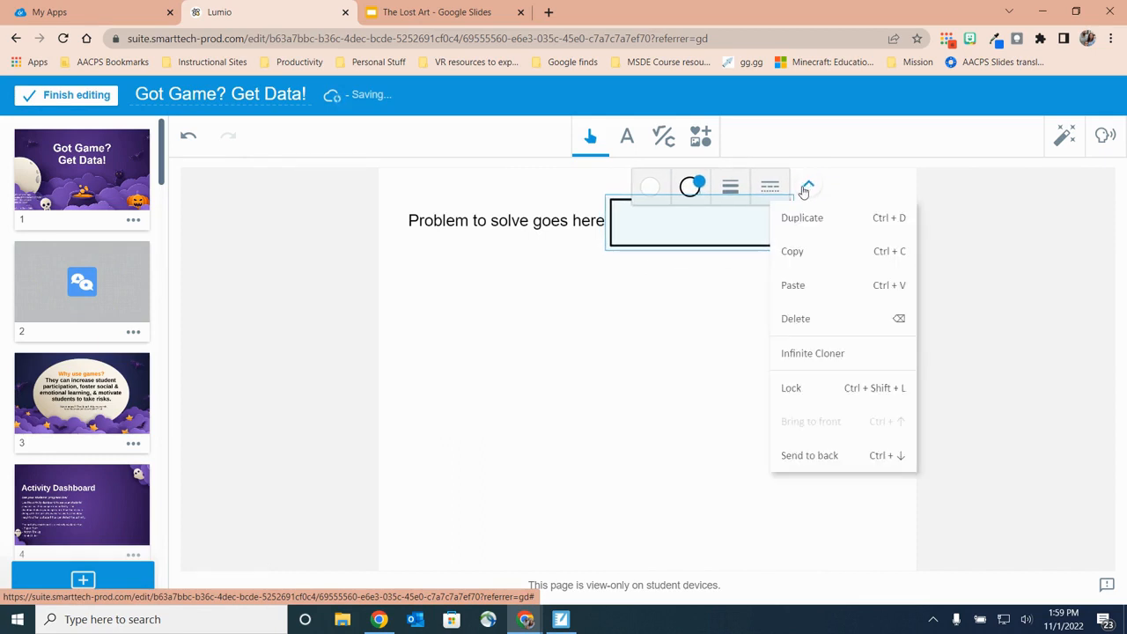
pyautogui.click(808, 389)
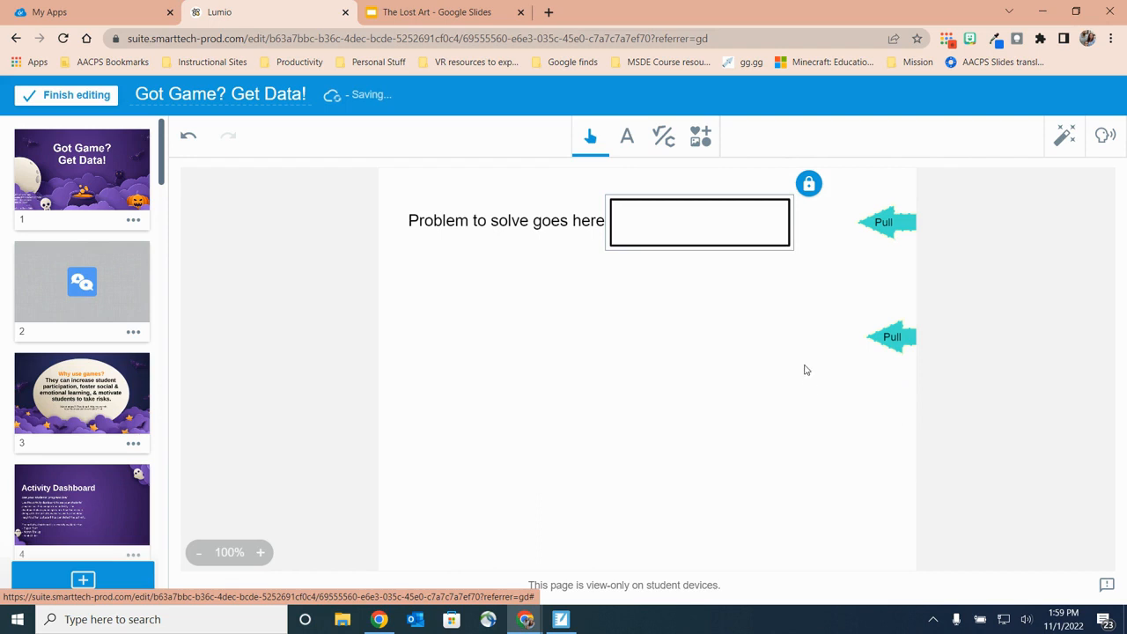
# Lock the "Problem to solve goes here" text in place.
pyautogui.click(536, 225)
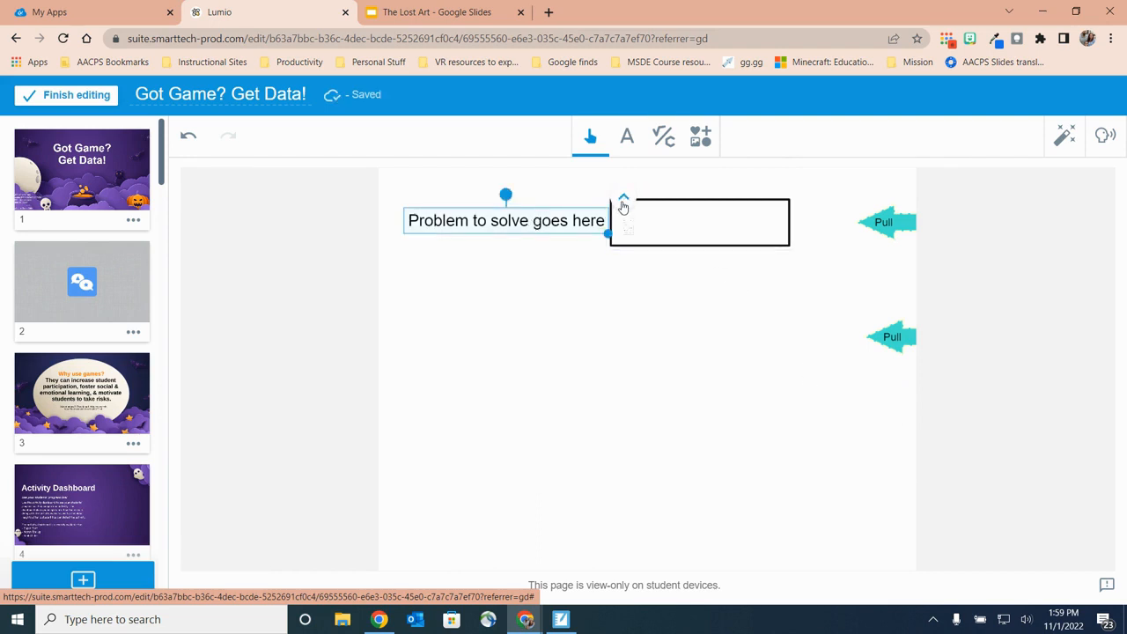
pyautogui.click(622, 203)
pyautogui.click(656, 401)
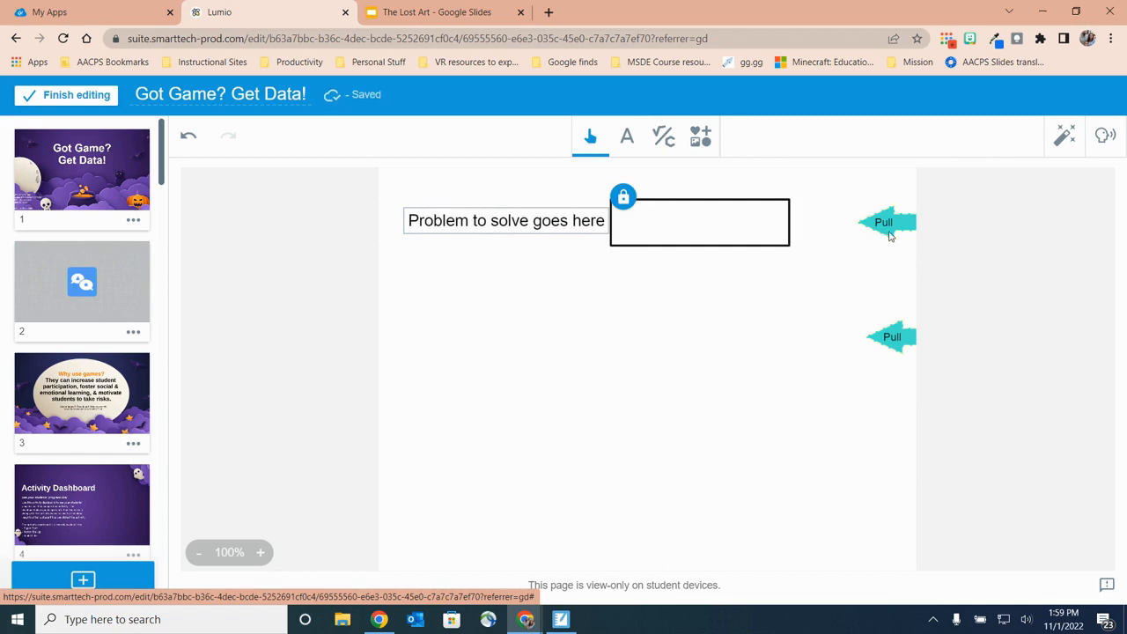
# Test the upper pull tab by pulling it across the rectangle and sliding it back to the page's right edge.
pyautogui.moveTo(887, 234); pyautogui.dragTo(614, 222)
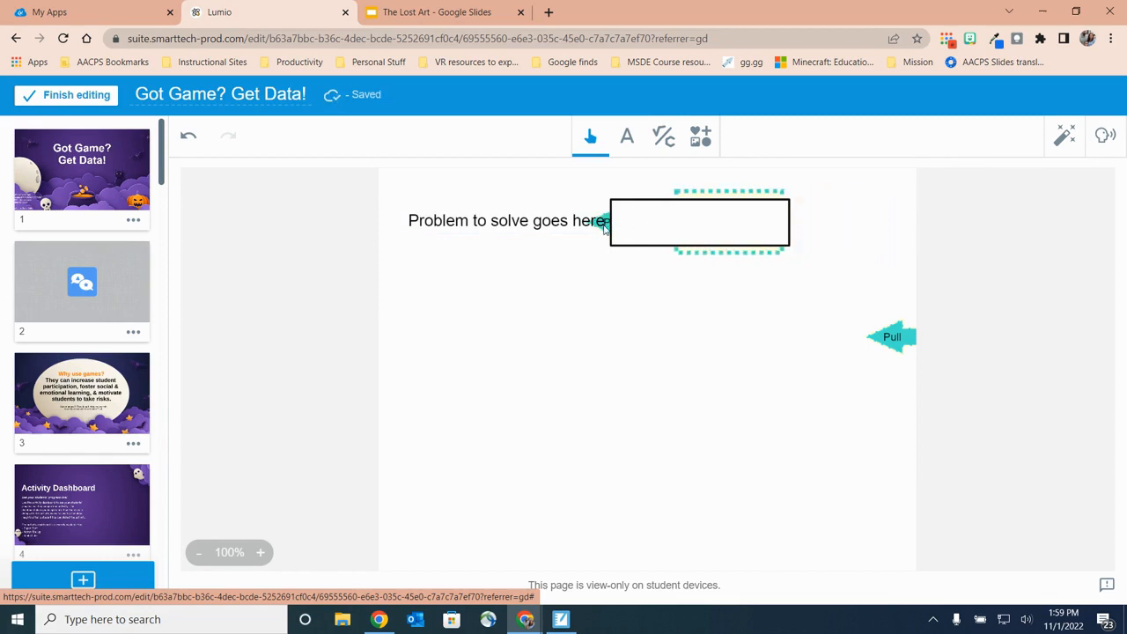
pyautogui.moveTo(686, 252); pyautogui.dragTo(925, 267)
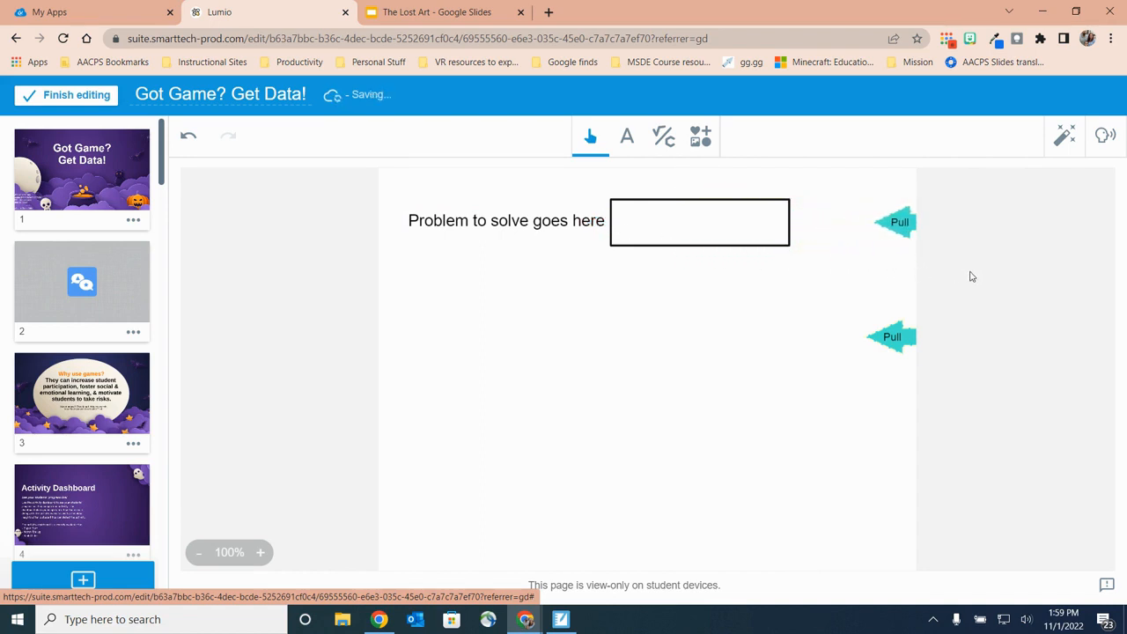
# Unlock the rectangle, send it to the back behind the pull tabs, and lock it again.
pyautogui.click(749, 245)
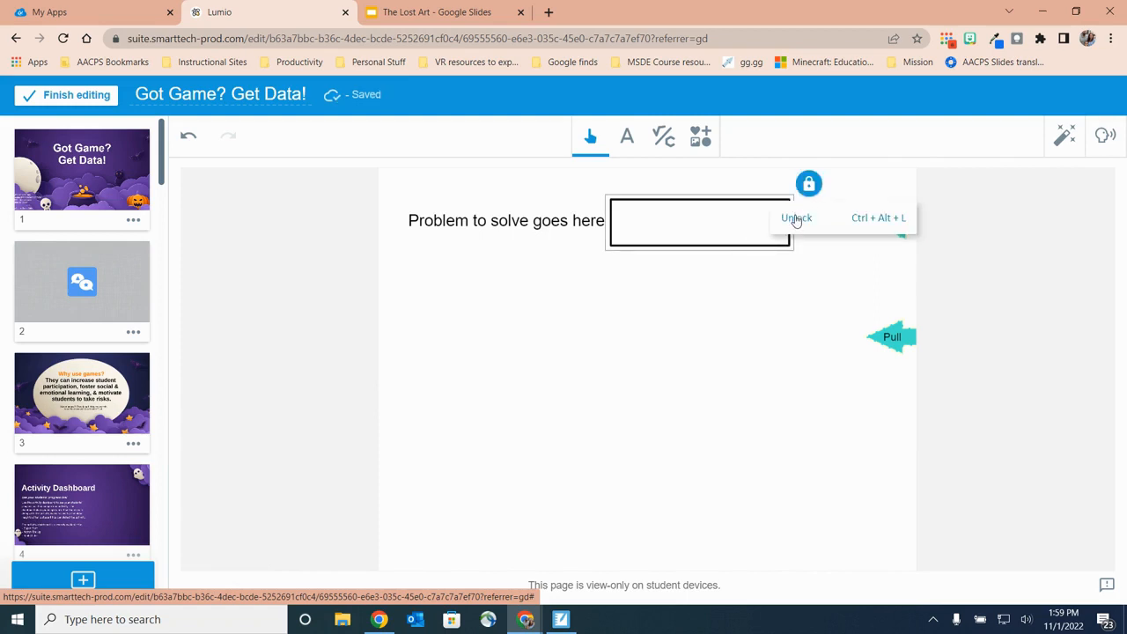
pyautogui.click(810, 188)
pyautogui.click(809, 187)
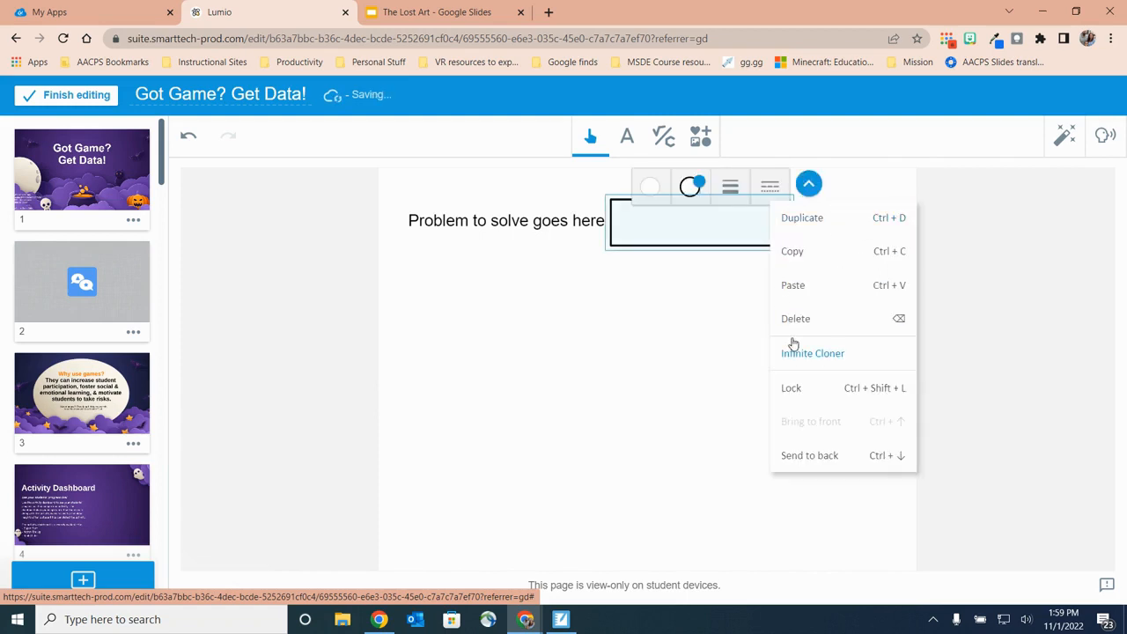
pyautogui.click(795, 456)
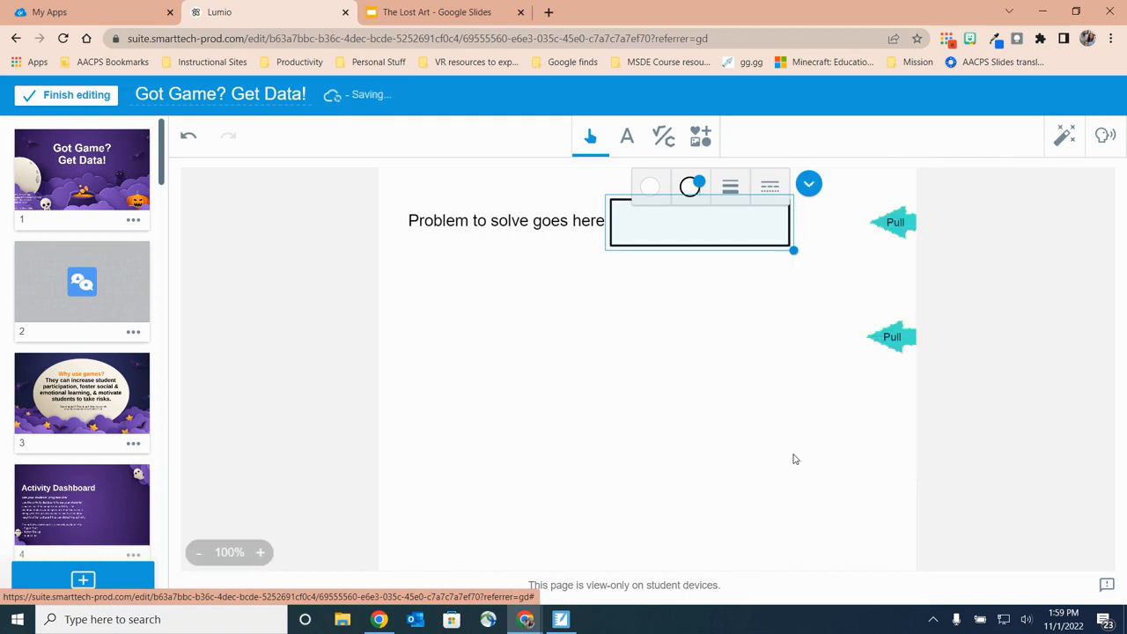
pyautogui.click(810, 185)
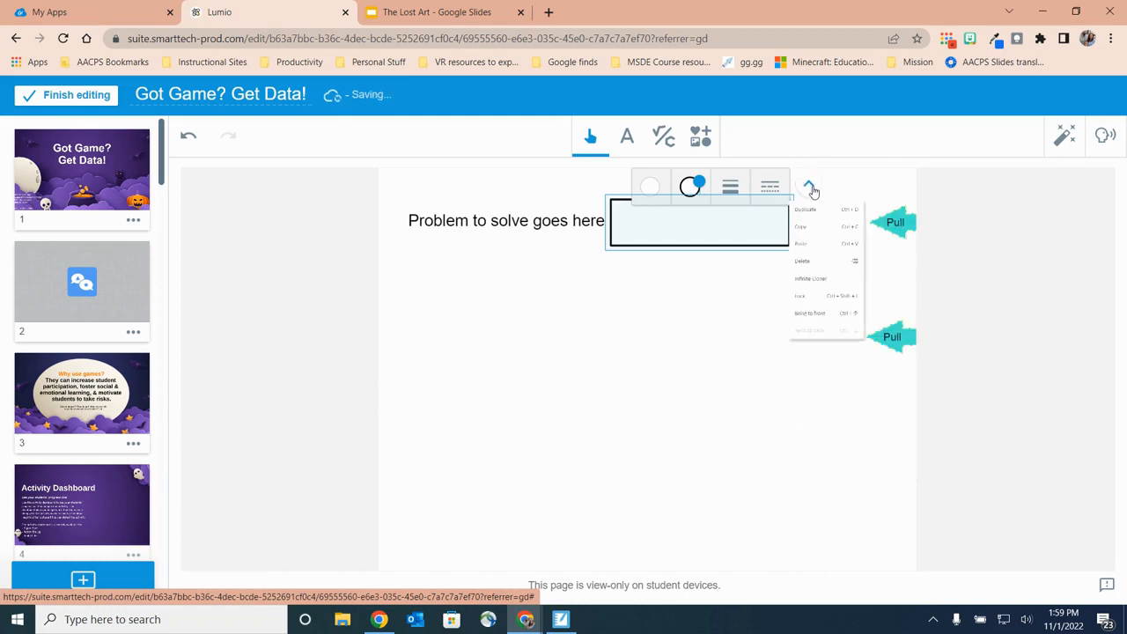
pyautogui.click(795, 392)
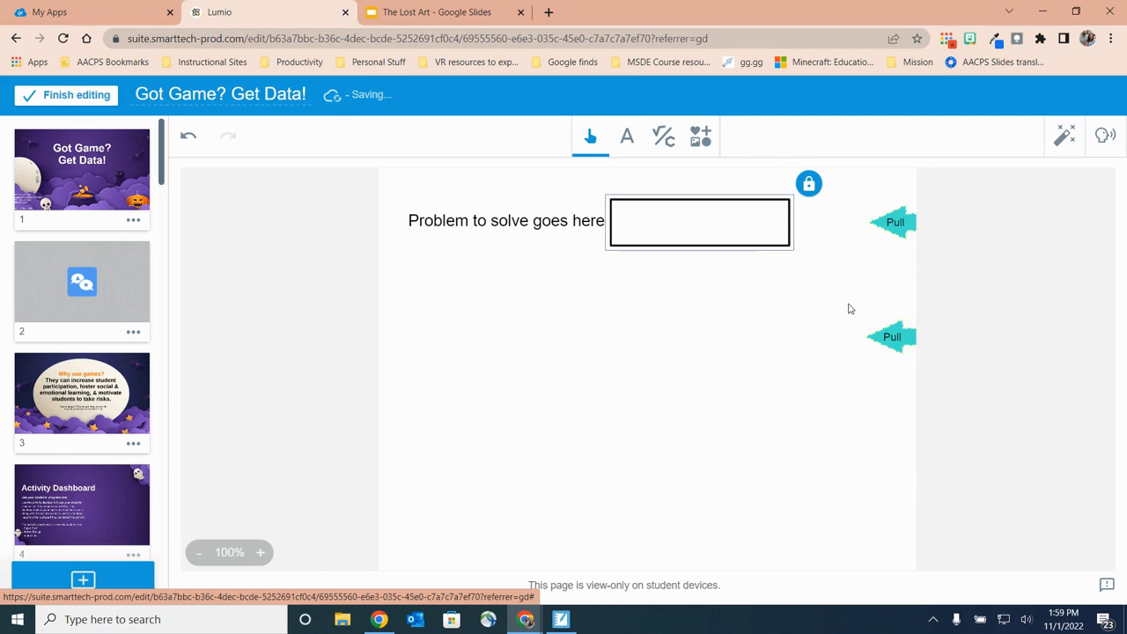
# Pull the upper tab over the rectangle to check the new layering and return it to the page edge.
pyautogui.moveTo(892, 237); pyautogui.dragTo(601, 231)
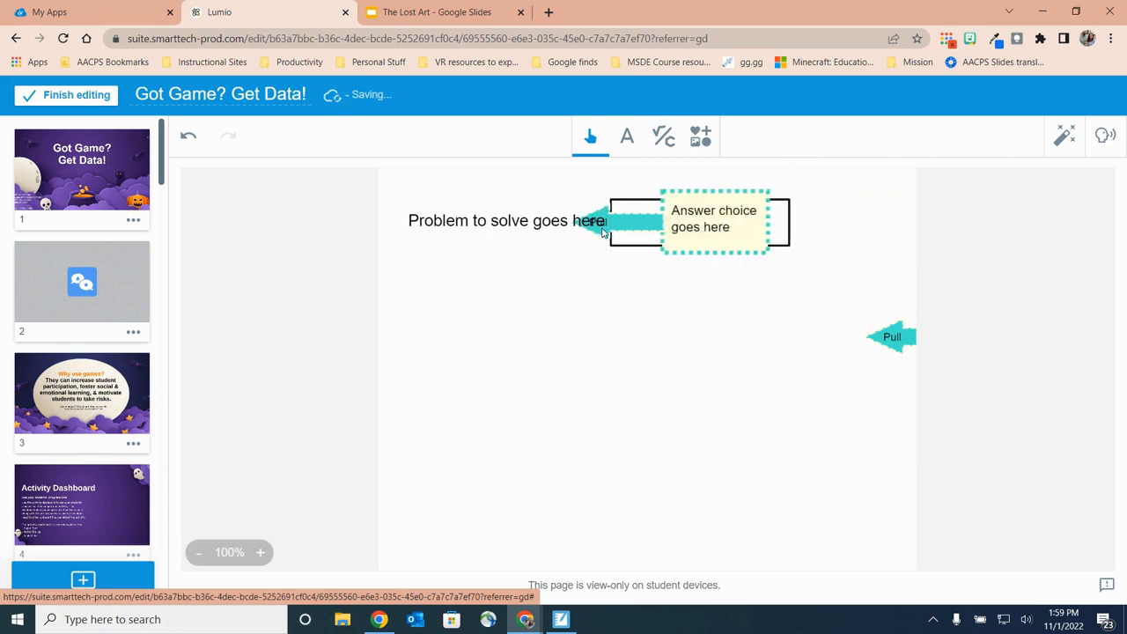
pyautogui.moveTo(659, 231); pyautogui.dragTo(725, 232)
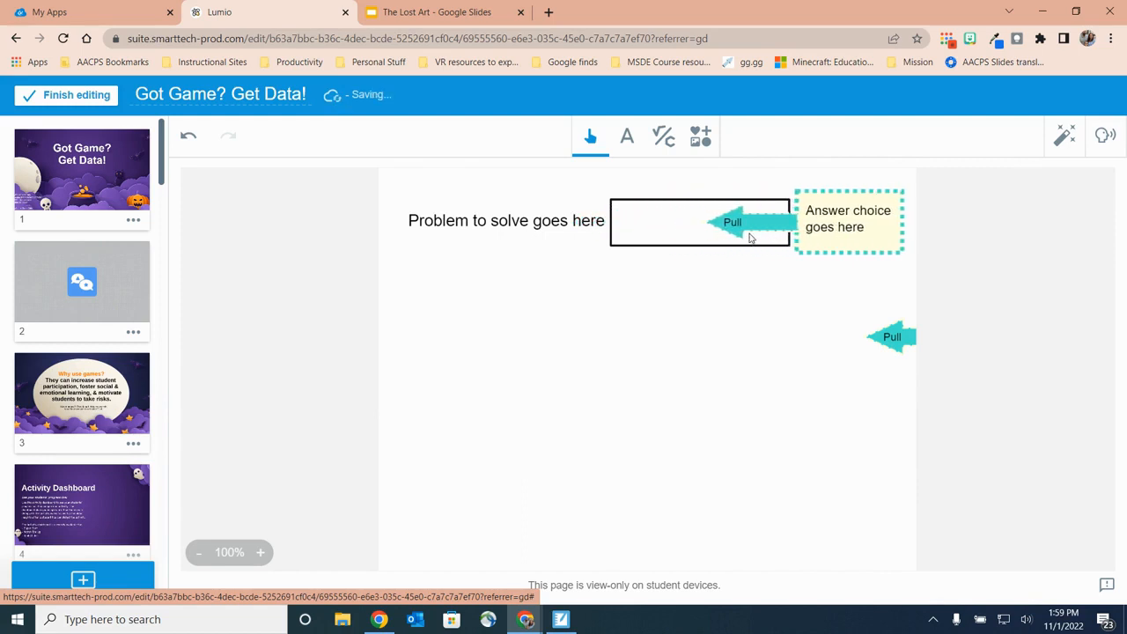
pyautogui.moveTo(736, 231); pyautogui.dragTo(896, 236)
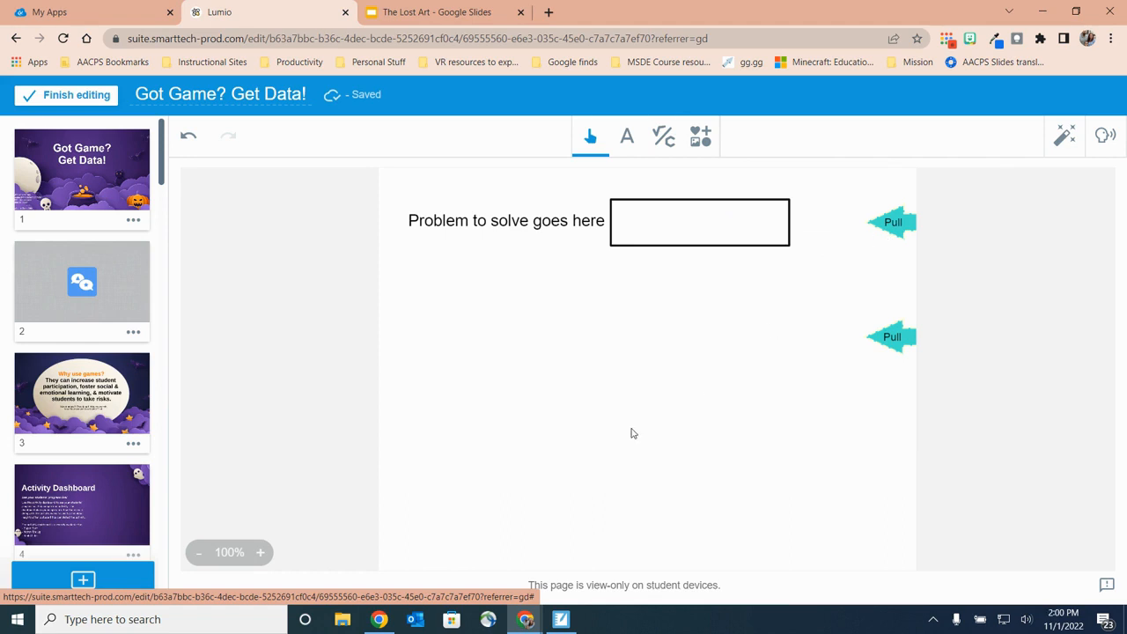
# Switch to the "Pull tab example" file in SMART Notebook.
pyautogui.click(561, 619)
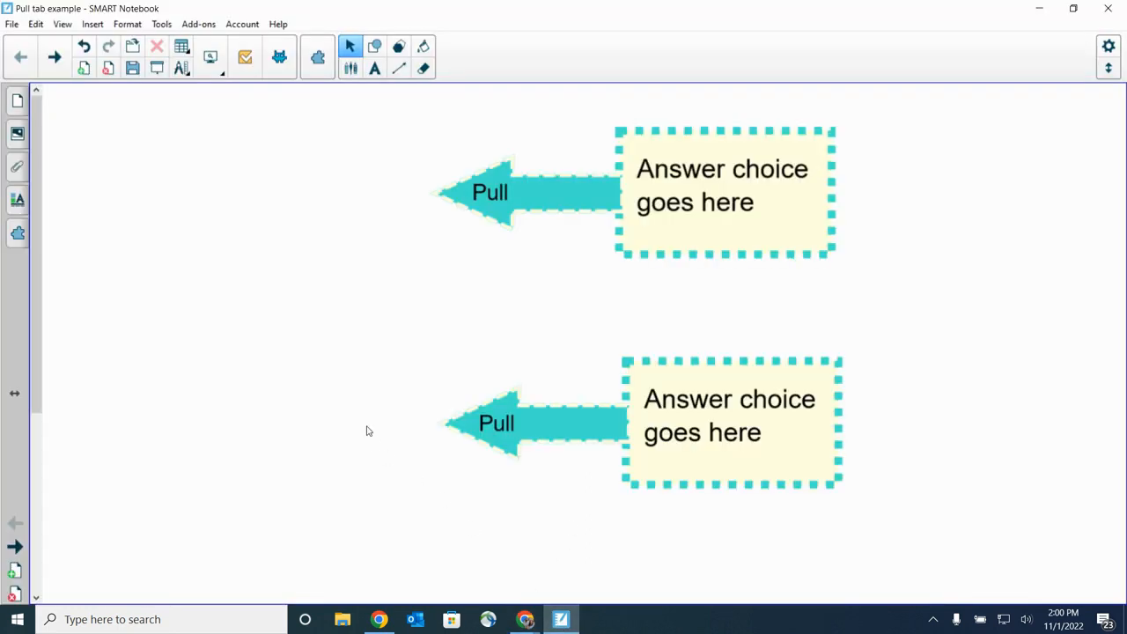